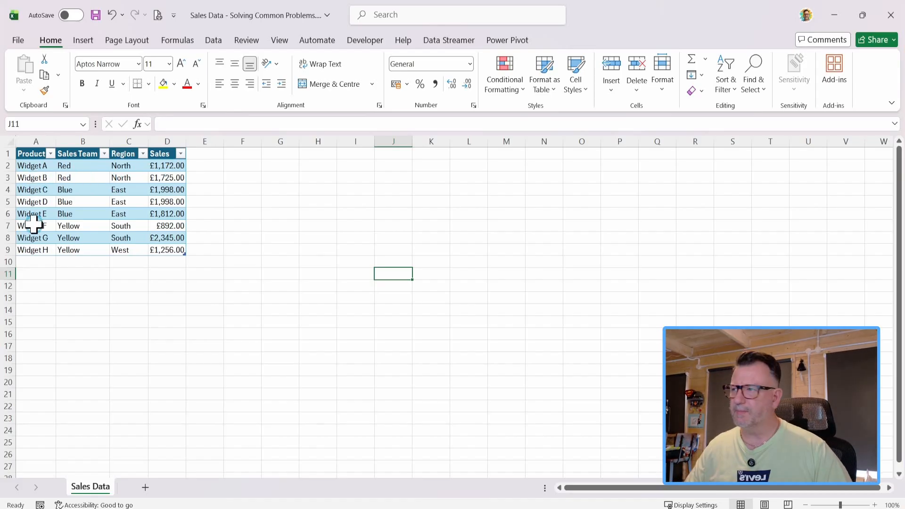
Step: Load the sales data table from the worksheet into the Power Query Editor
{"action": "left_click", "coordinate": [59, 203]}
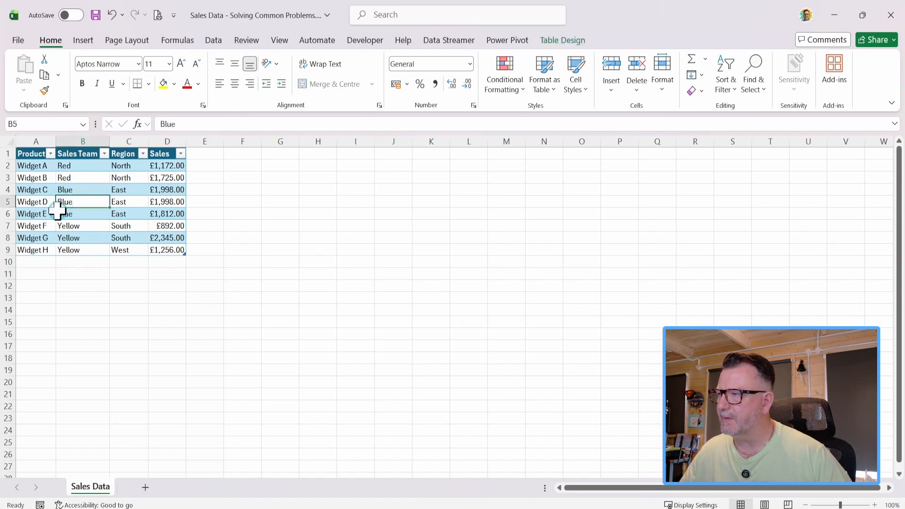
{"action": "left_click", "coordinate": [214, 42]}
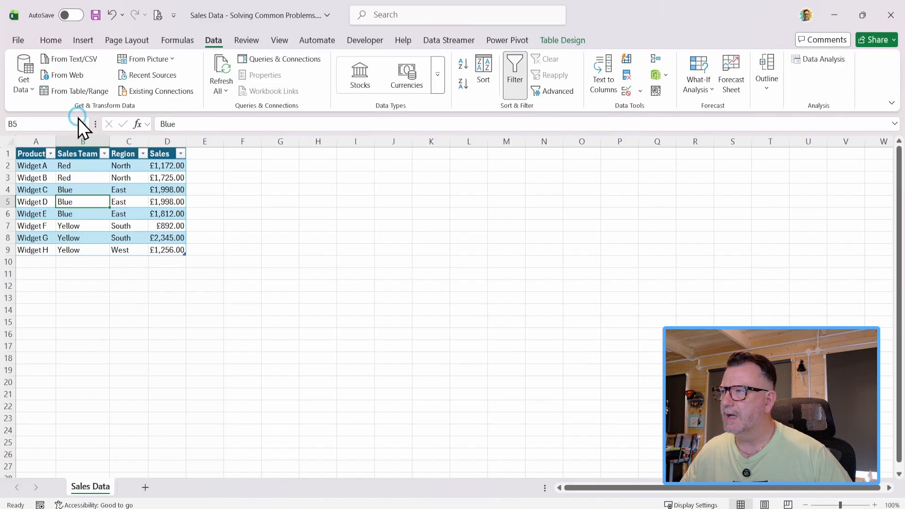
{"action": "left_click", "coordinate": [74, 92]}
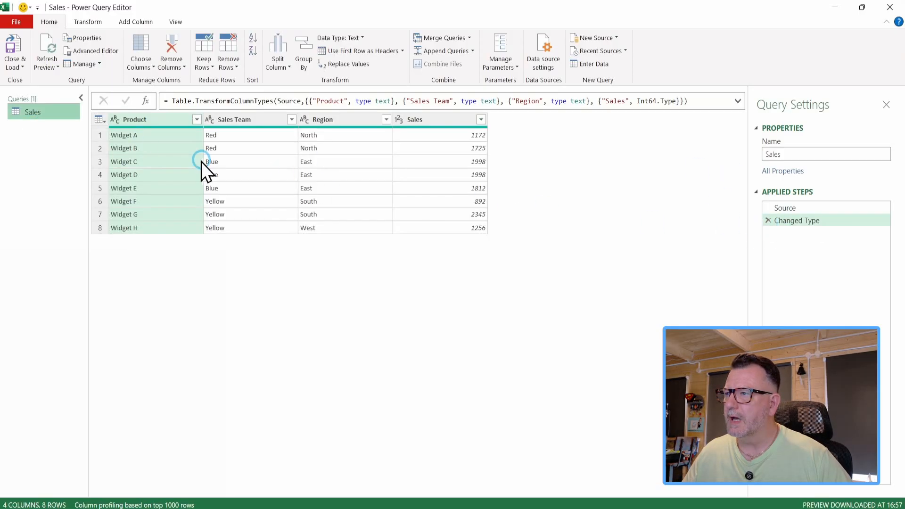
Step: Change the Sales column's data type to Currency, replacing the existing type conversion
{"action": "left_click", "coordinate": [427, 124]}
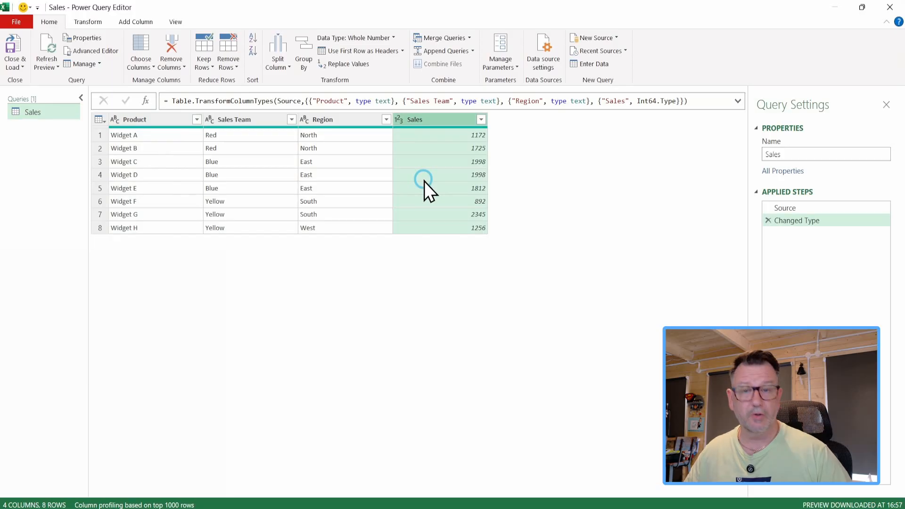
{"action": "left_click", "coordinate": [394, 36]}
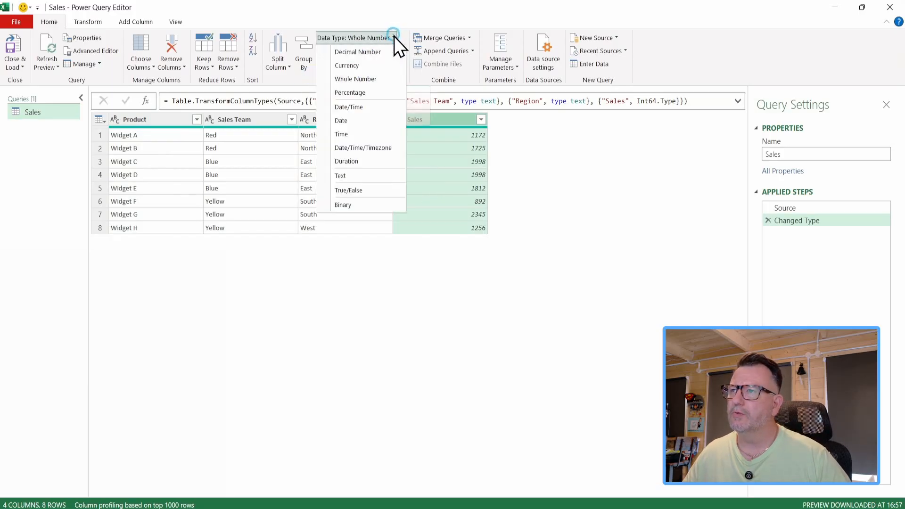
{"action": "left_click", "coordinate": [347, 67]}
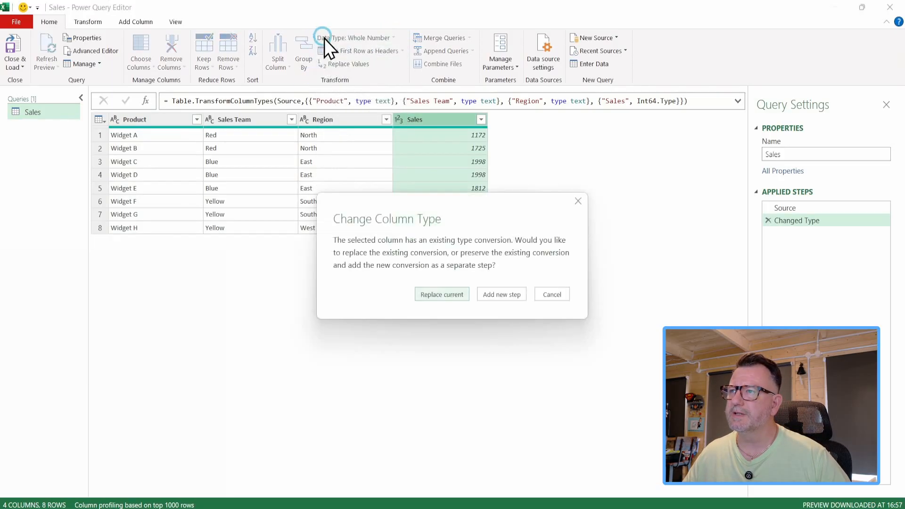
{"action": "left_click", "coordinate": [438, 295]}
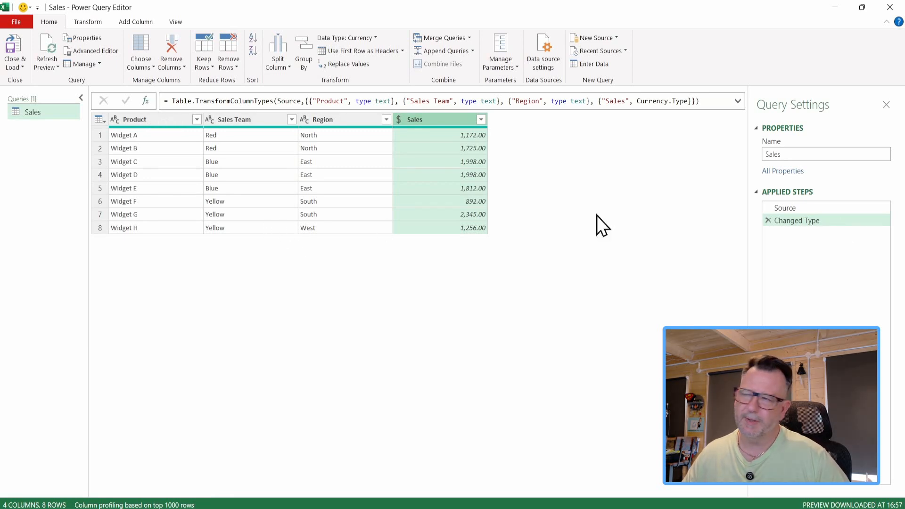
Step: Add a custom step to the Sales query and clear everything after the equals sign in its formula
{"action": "left_click", "coordinate": [146, 105]}
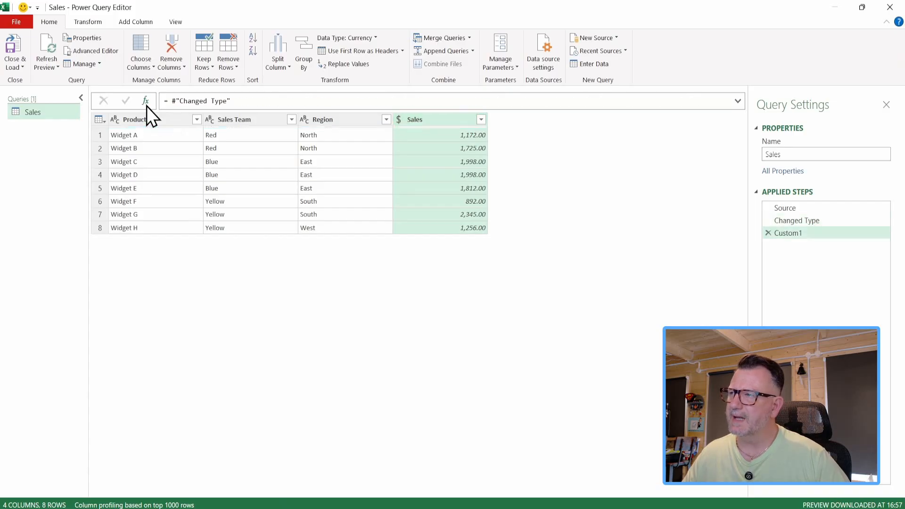
{"action": "left_click", "coordinate": [247, 101]}
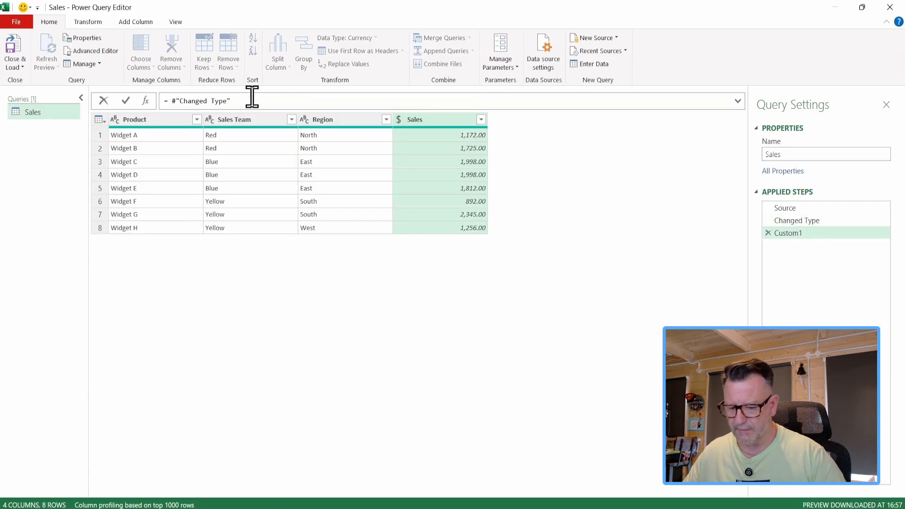
{"action": "key", "text": "BackSpace"}
{"action": "key", "text": "BackSpace"}
{"action": "key", "text": "BackSpace"}
{"action": "key", "text": "BackSpace"}
{"action": "key", "text": "BackSpace"}
{"action": "key", "text": "BackSpace"}
{"action": "key", "text": "BackSpace"}
{"action": "key", "text": "BackSpace"}
{"action": "key", "text": "BackSpace"}
{"action": "key", "text": "BackSpace"}
{"action": "key", "text": "BackSpace"}
{"action": "key", "text": "BackSpace"}
{"action": "key", "text": "BackSpace"}
{"action": "key", "text": "BackSpace"}
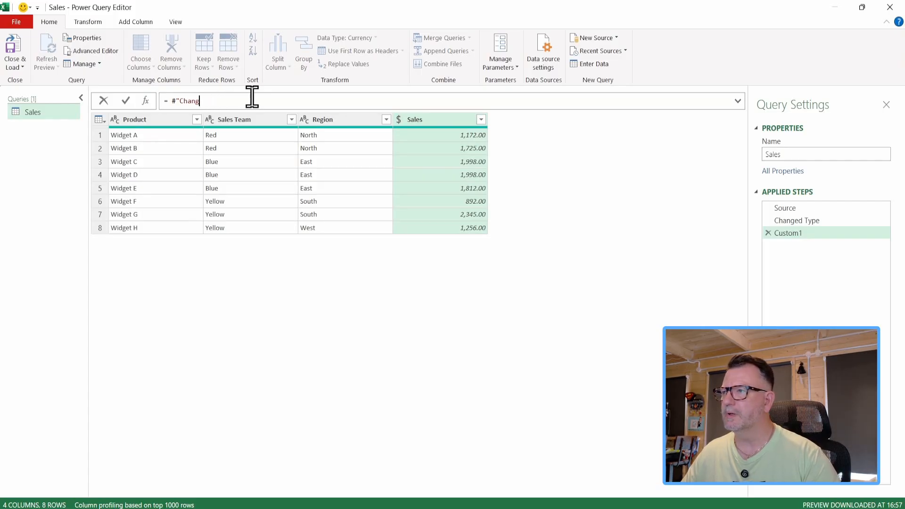
{"action": "key", "text": "BackSpace"}
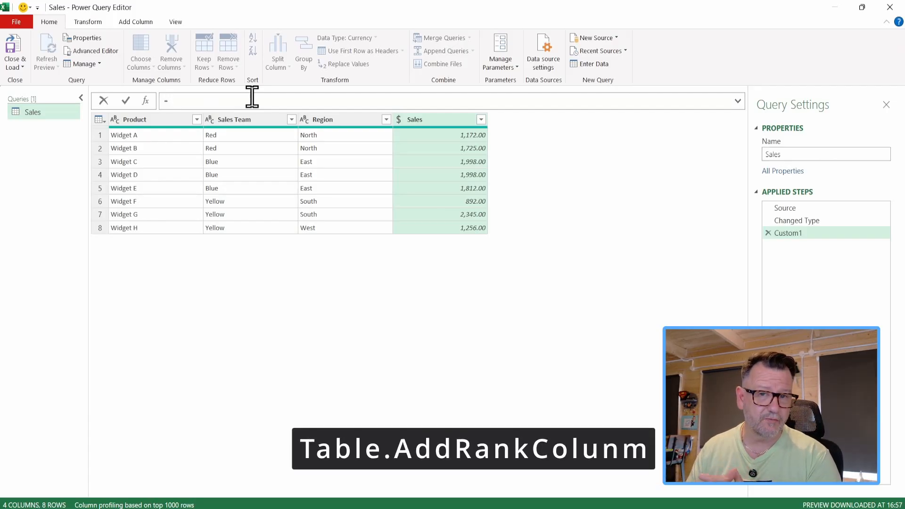
Step: Begin the step's formula with the Table.AddRankColumn function, using #"Changed Type" as the table argument
{"action": "type", "text": "table"}
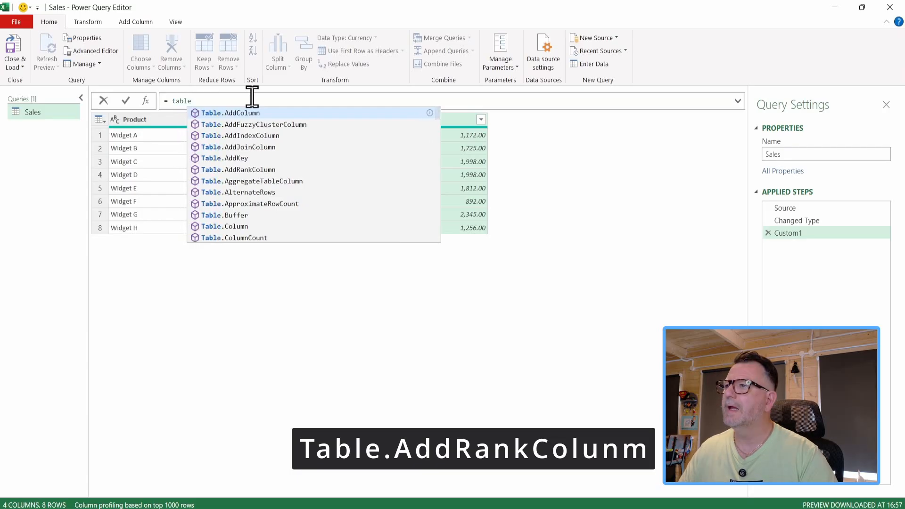
{"action": "type", "text": "a"}
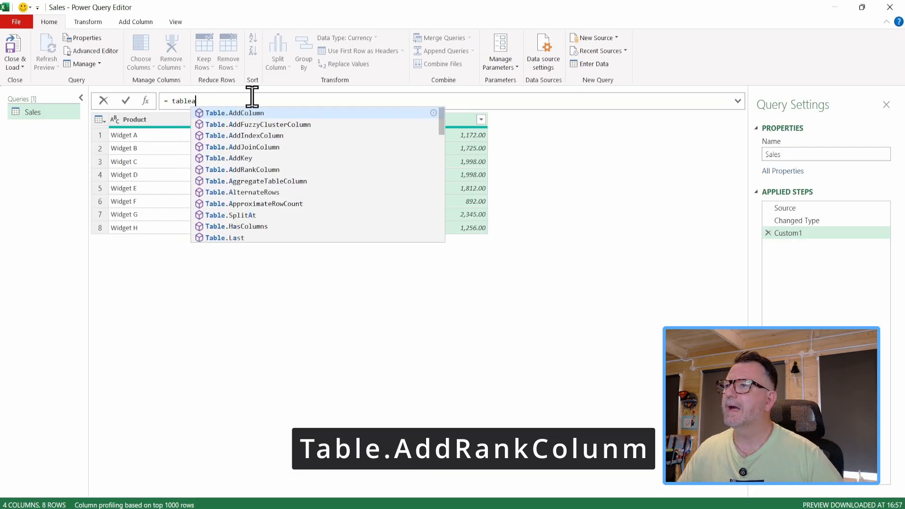
{"action": "left_click", "coordinate": [262, 170]}
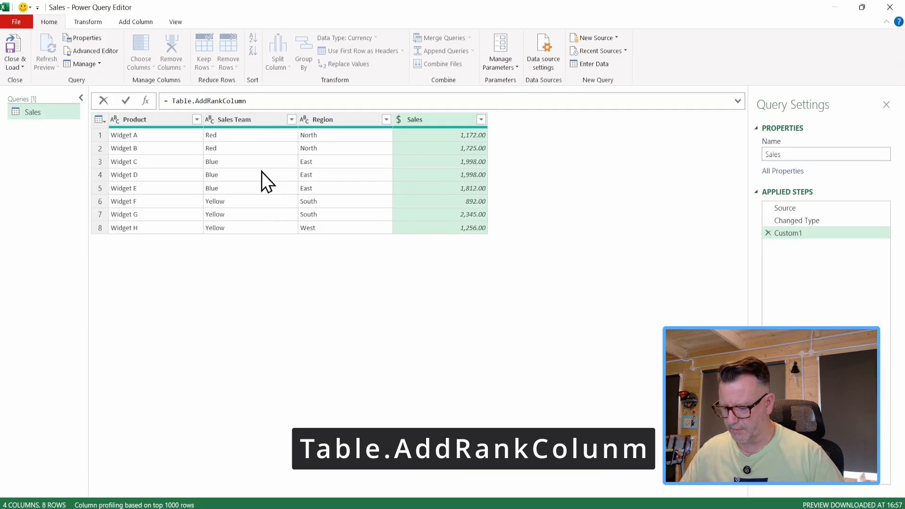
{"action": "type", "text": "("}
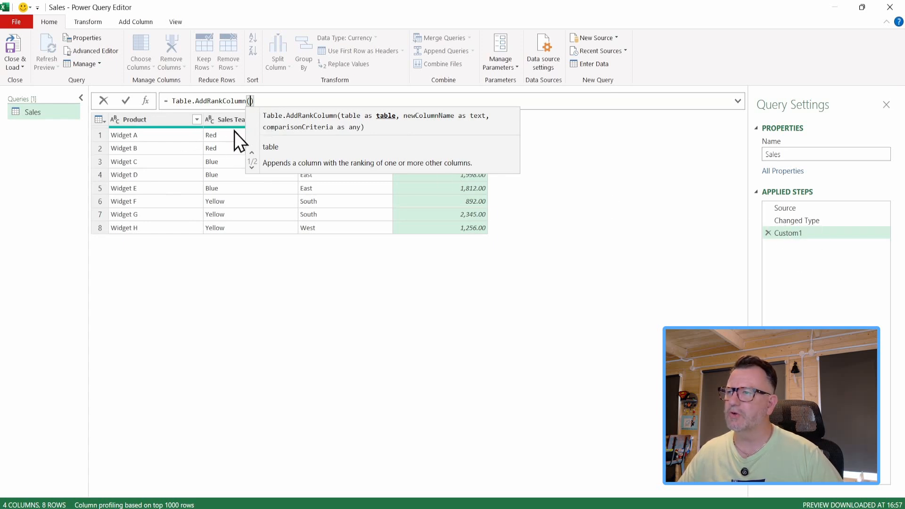
{"action": "type", "text": "#"}
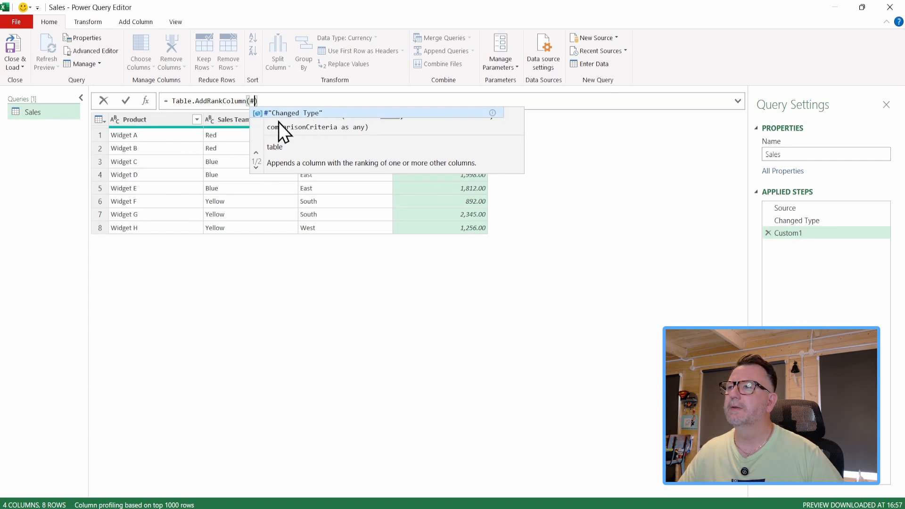
{"action": "key", "text": "Tab"}
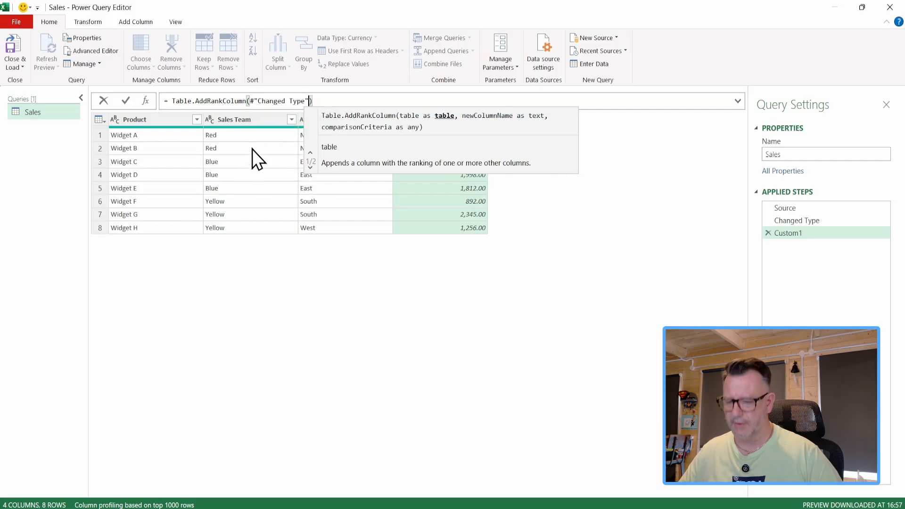
{"action": "type", "text": ","}
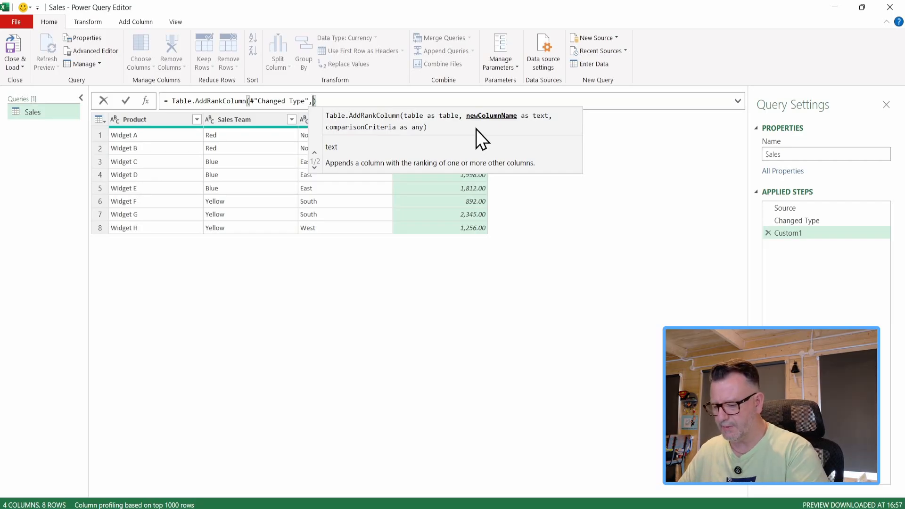
Step: Enter "Sales Ranking" as the new column name argument of the rank formula
{"action": "type", "text": "\"S"}
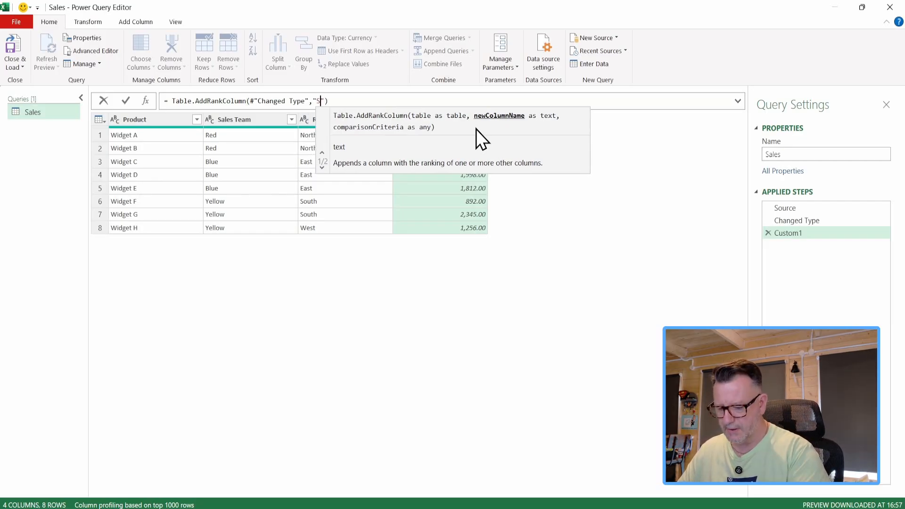
{"action": "type", "text": "ales "}
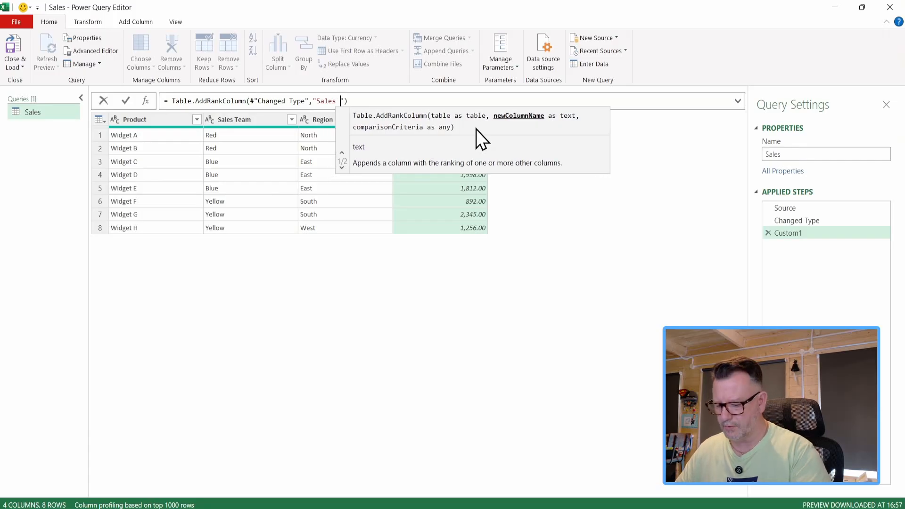
{"action": "type", "text": "Ranking"}
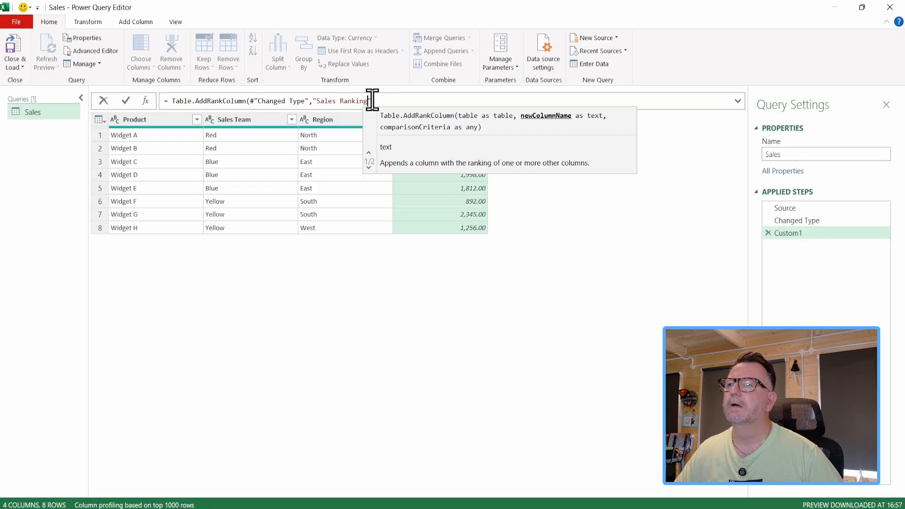
{"action": "type", "text": "\","}
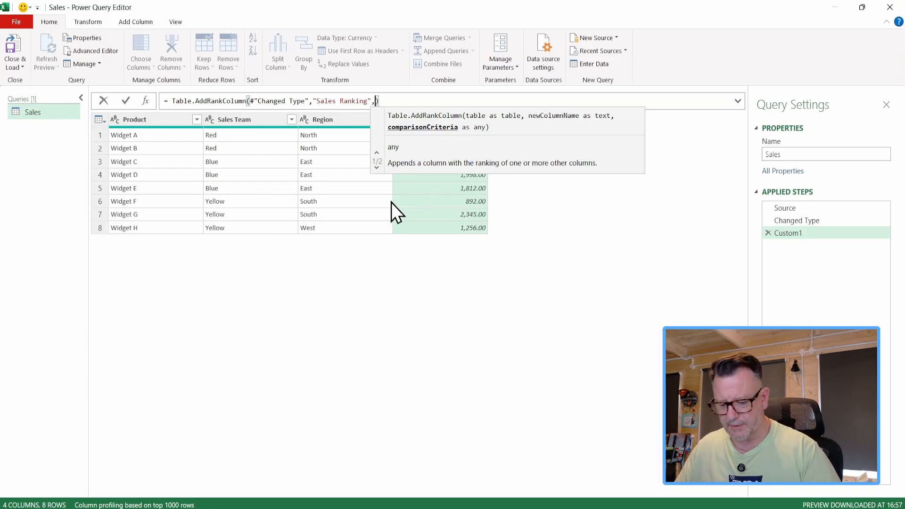
Step: Complete the rank formula with the comparison criteria {"Sales",Order.Descending} and commit it
{"action": "type", "text": "{"}
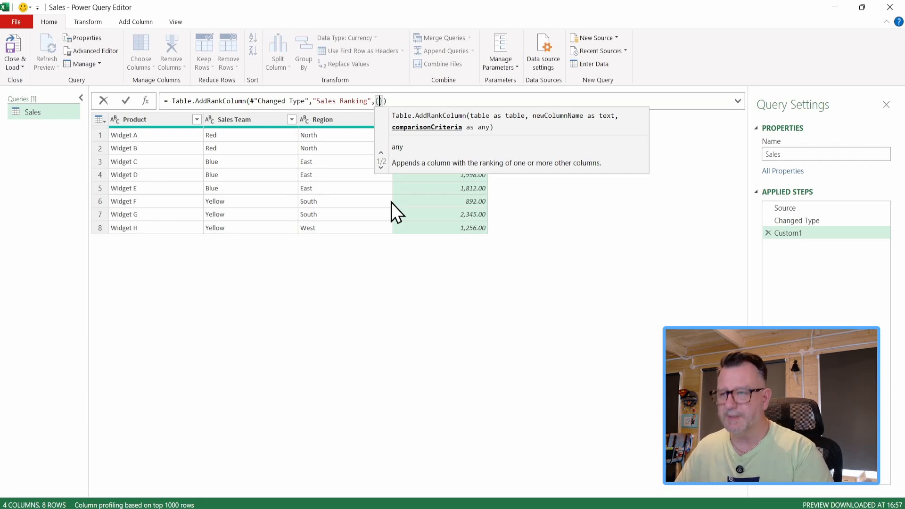
{"action": "type", "text": "\"Sal"}
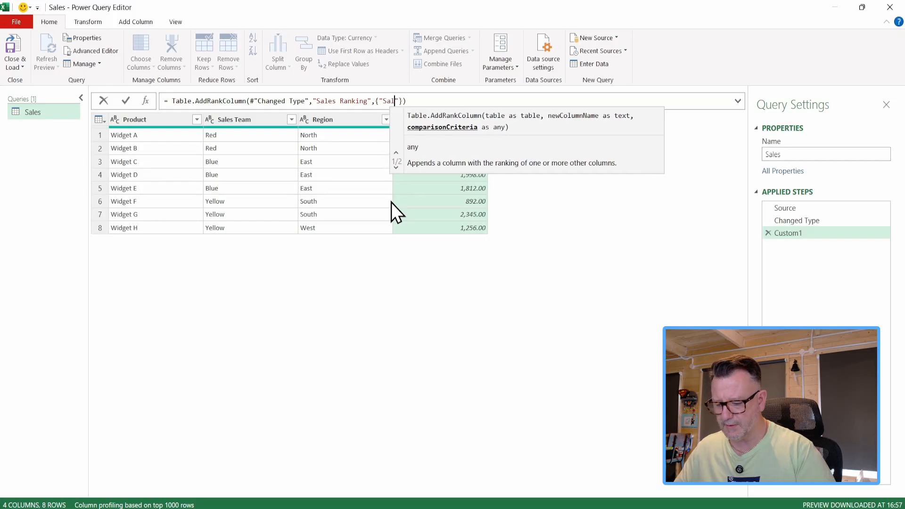
{"action": "type", "text": "es"}
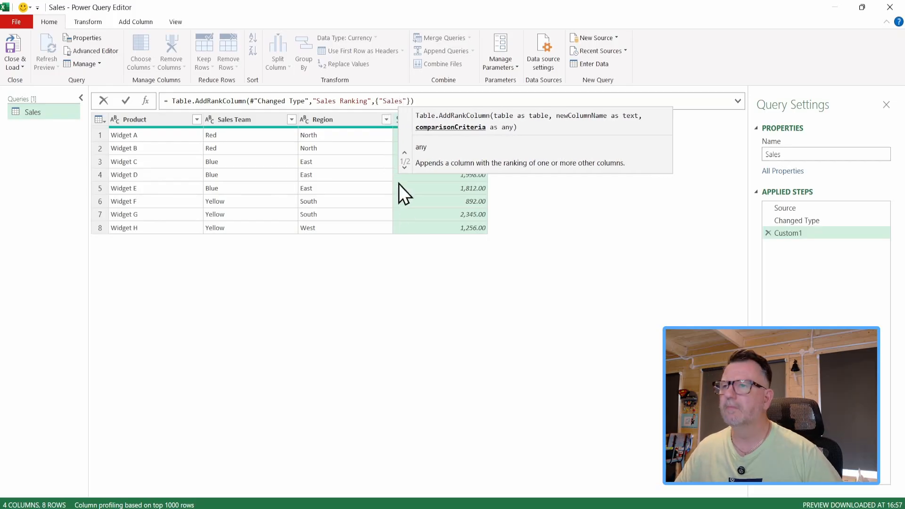
{"action": "type", "text": "\""}
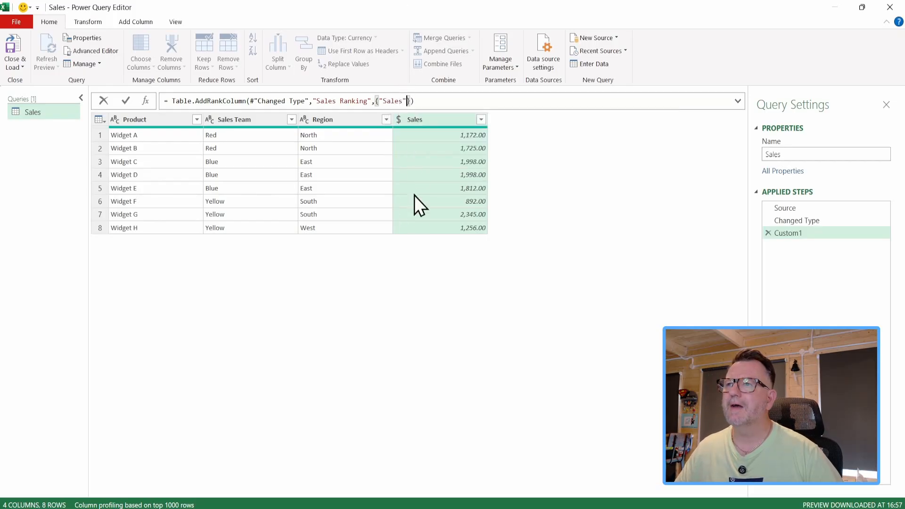
{"action": "type", "text": ","}
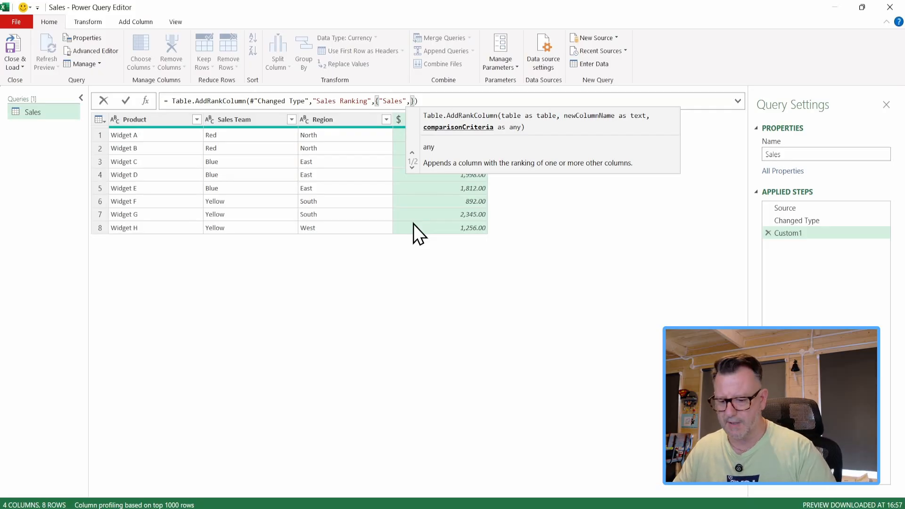
{"action": "type", "text": "order"}
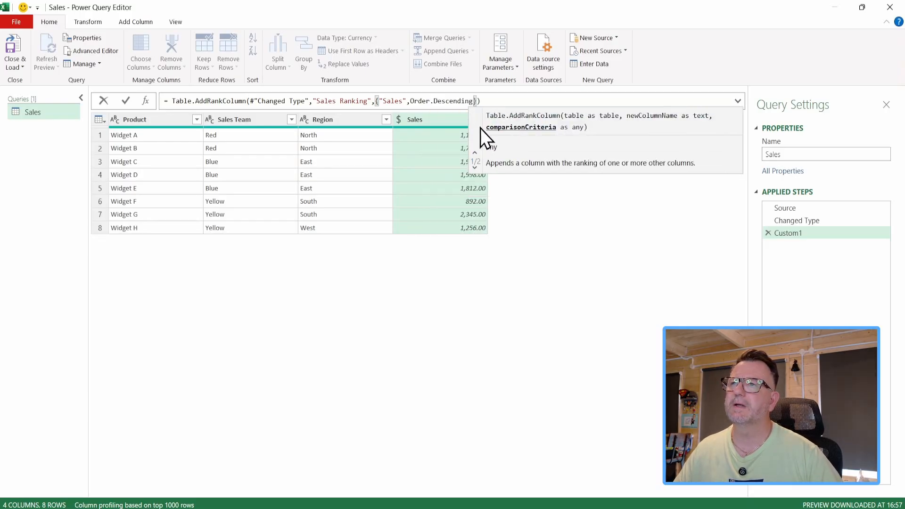
{"action": "left_click", "coordinate": [126, 101]}
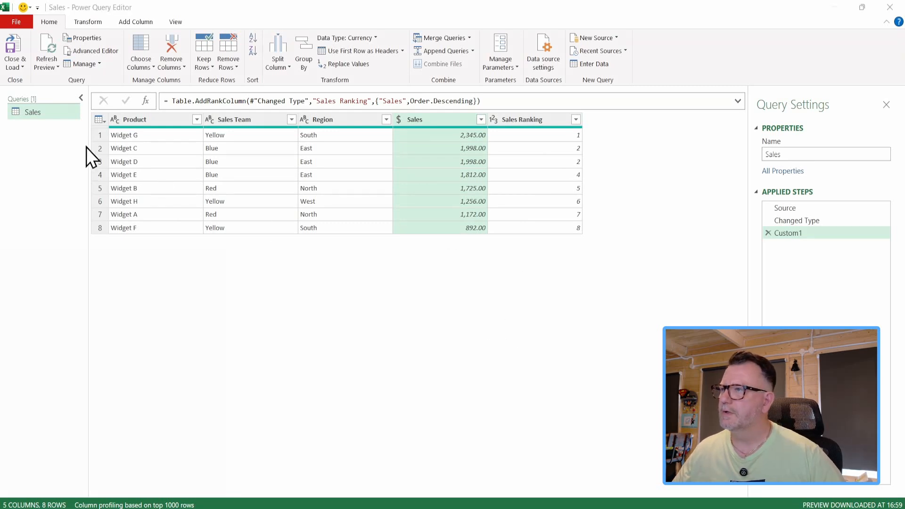
{"action": "mouse_move", "coordinate": [83, 124]}
{"action": "left_mouse_down"}
{"action": "mouse_move", "coordinate": [124, 143]}
{"action": "mouse_move", "coordinate": [590, 128]}
{"action": "mouse_move", "coordinate": [592, 147]}
{"action": "left_mouse_up"}
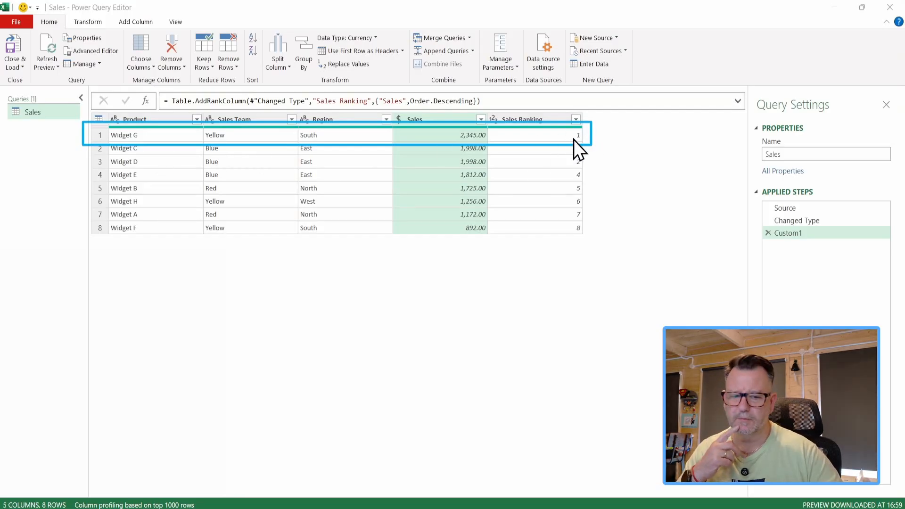
{"action": "key", "text": "Escape"}
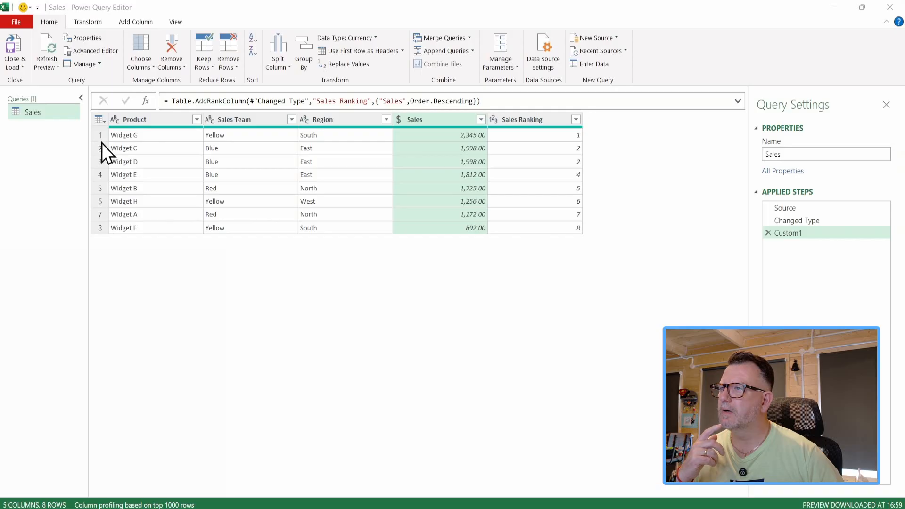
{"action": "mouse_move", "coordinate": [102, 141]}
{"action": "left_mouse_down"}
{"action": "mouse_move", "coordinate": [141, 165]}
{"action": "mouse_move", "coordinate": [586, 179]}
{"action": "mouse_move", "coordinate": [588, 171]}
{"action": "left_mouse_up"}
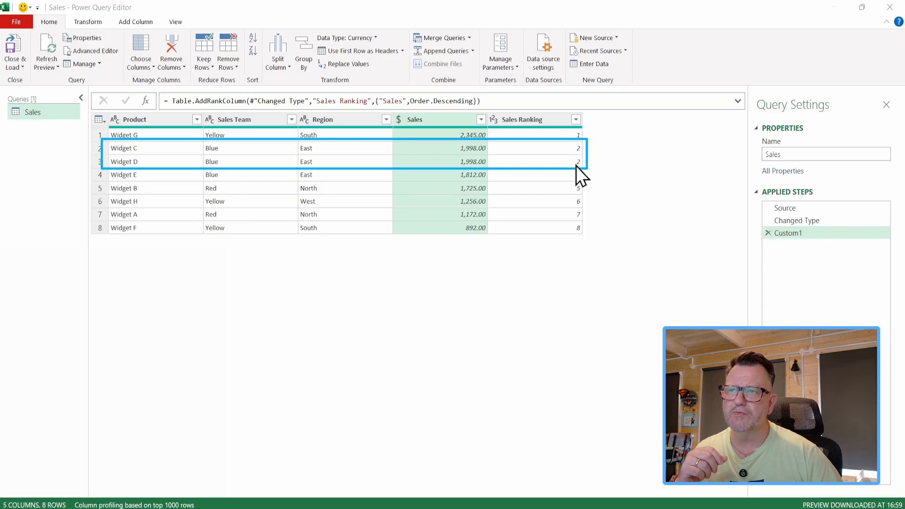
{"action": "key", "text": "Escape"}
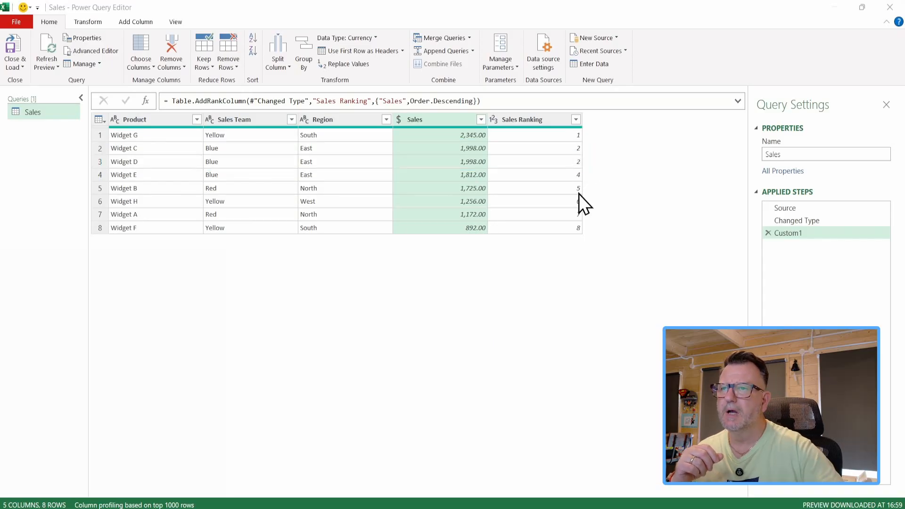
{"action": "mouse_move", "coordinate": [107, 168]}
{"action": "left_mouse_down"}
{"action": "mouse_move", "coordinate": [596, 186]}
{"action": "mouse_move", "coordinate": [587, 185]}
{"action": "left_mouse_up"}
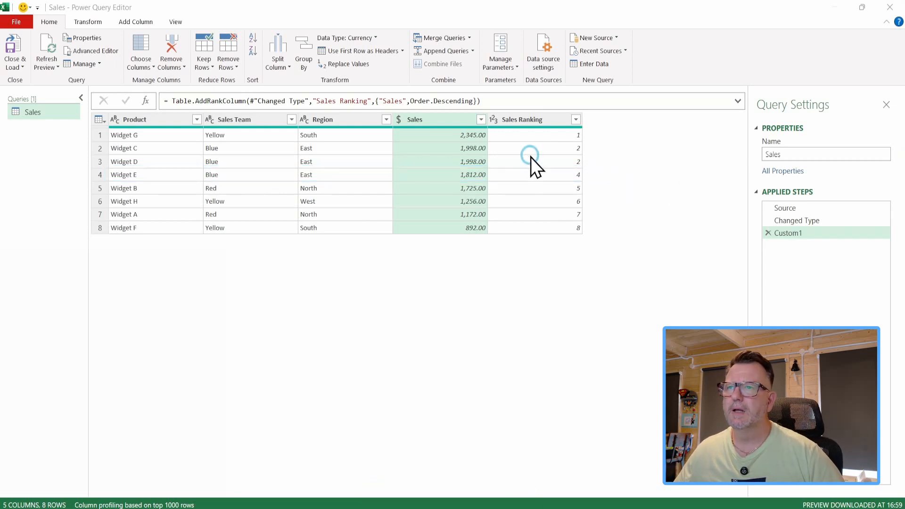
Step: Add the options record [RankKind=RankKind.Dense] as the last argument of the rank formula and commit it
{"action": "left_click", "coordinate": [478, 101]}
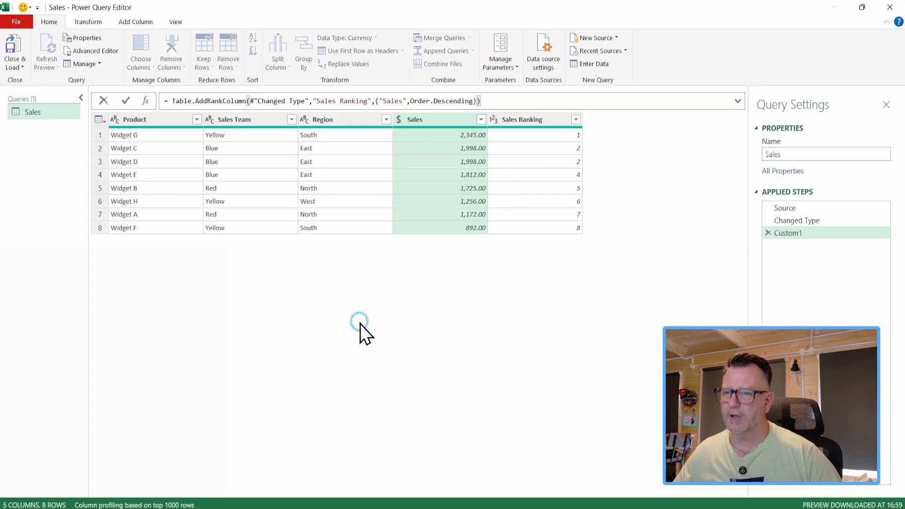
{"action": "type", "text": ","}
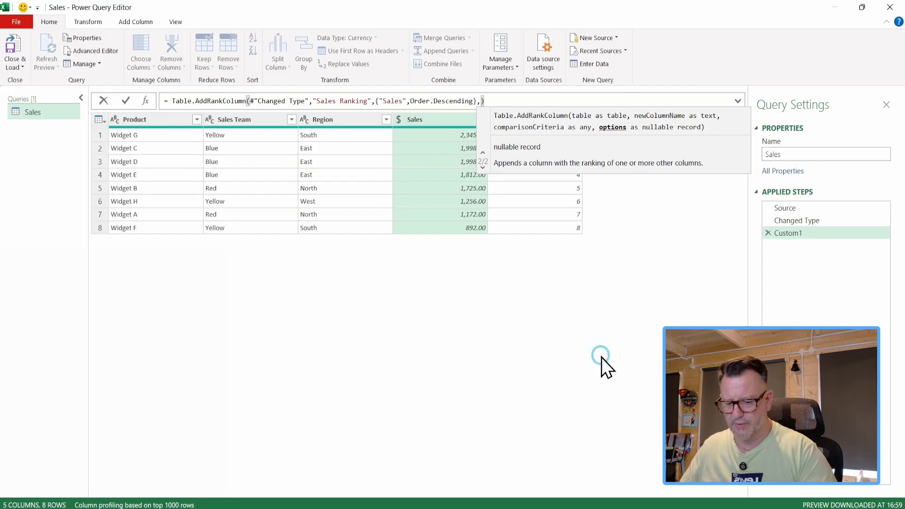
{"action": "type", "text": "["}
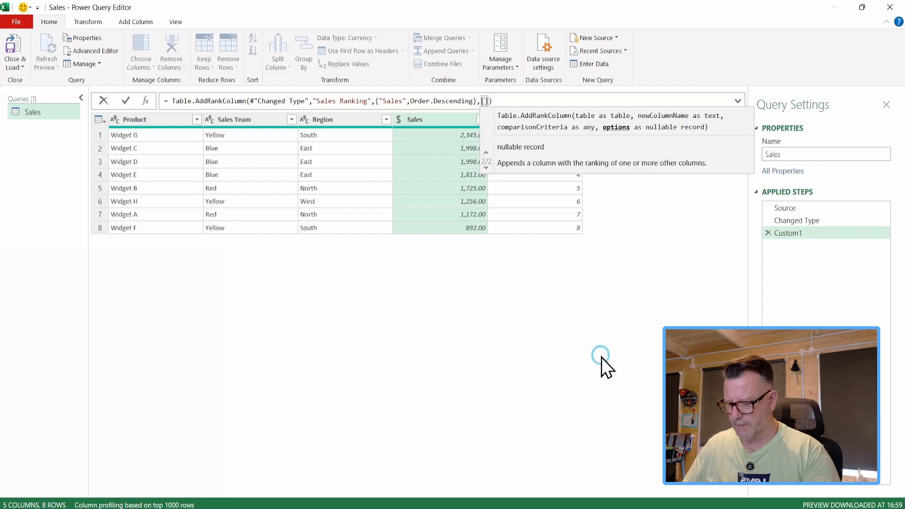
{"action": "type", "text": "Rank"}
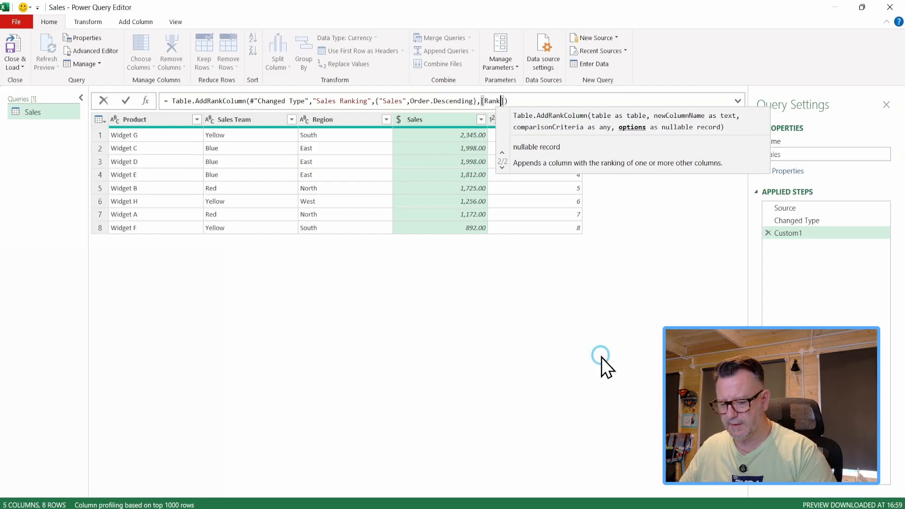
{"action": "type", "text": "Kind"}
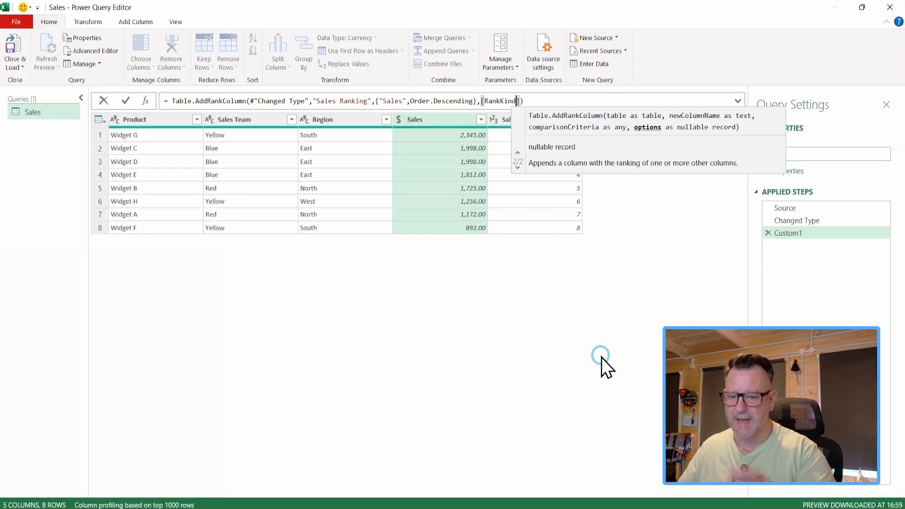
{"action": "type", "text": "="}
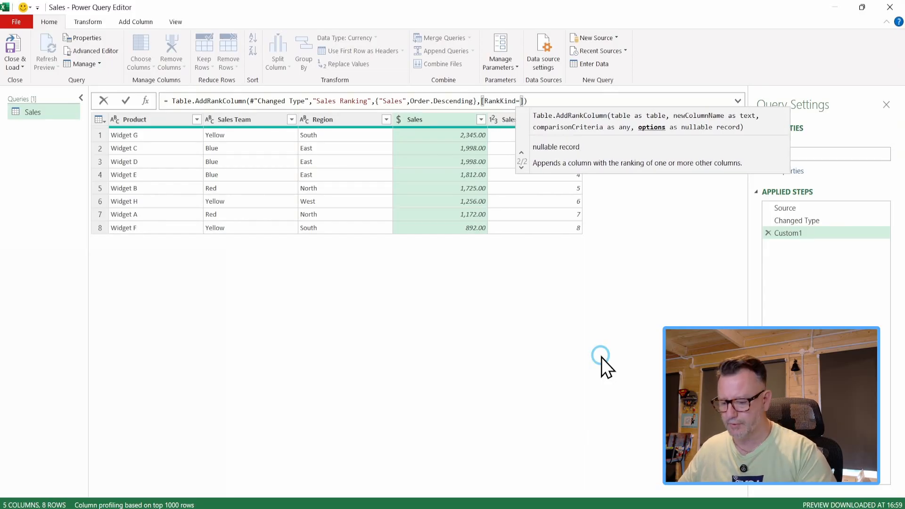
{"action": "type", "text": "Rank"}
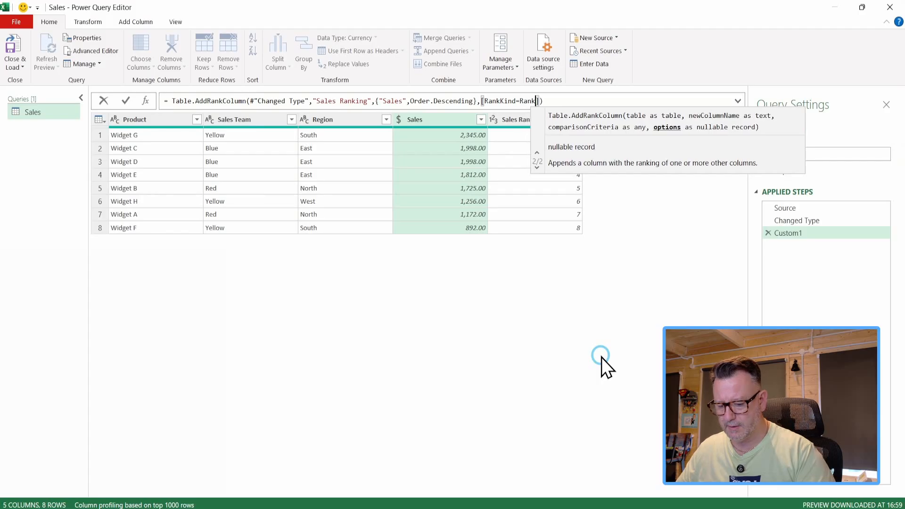
{"action": "type", "text": "Kind"}
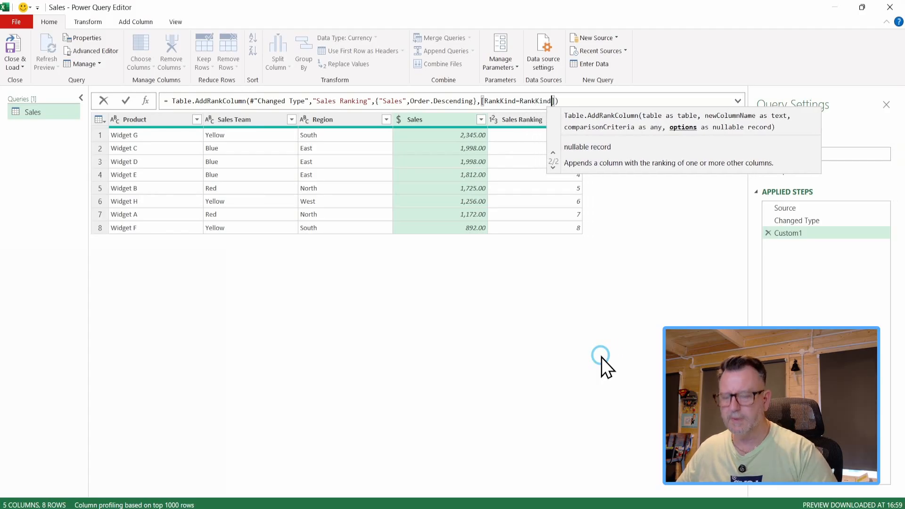
{"action": "type", "text": "."}
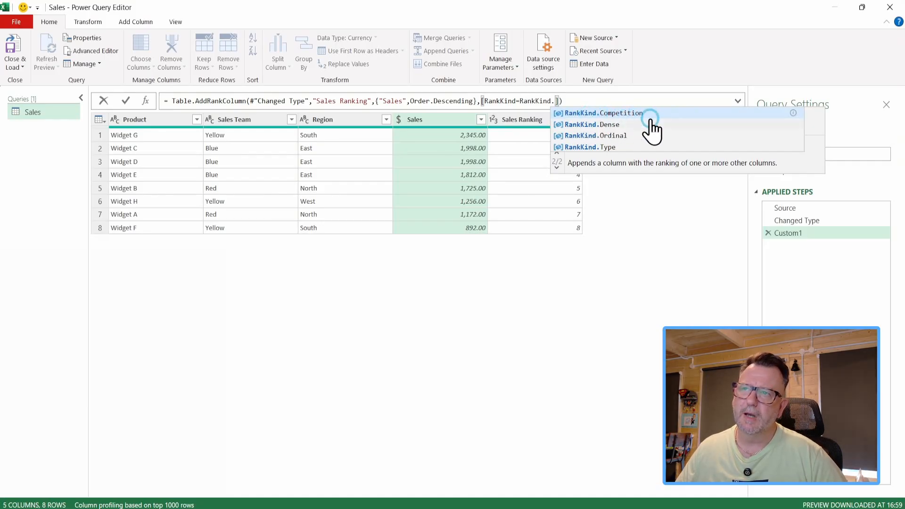
{"action": "left_click", "coordinate": [587, 125]}
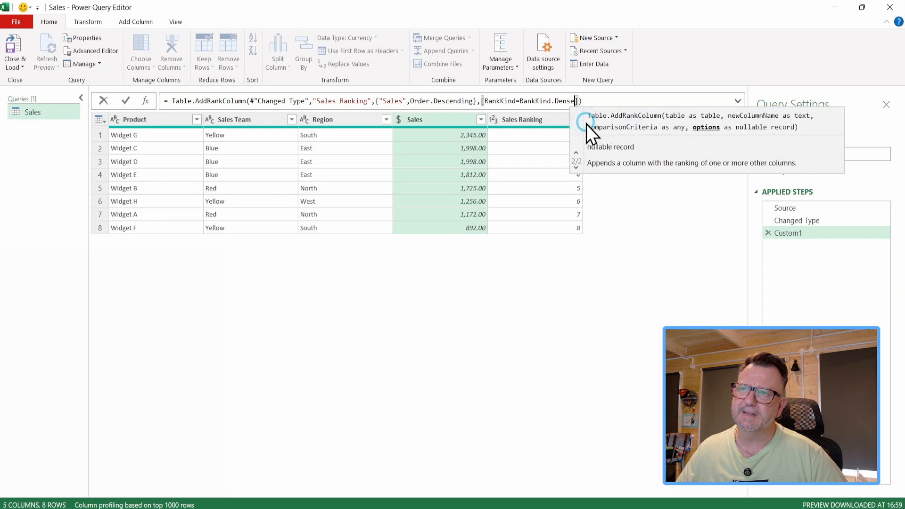
{"action": "left_click", "coordinate": [126, 102]}
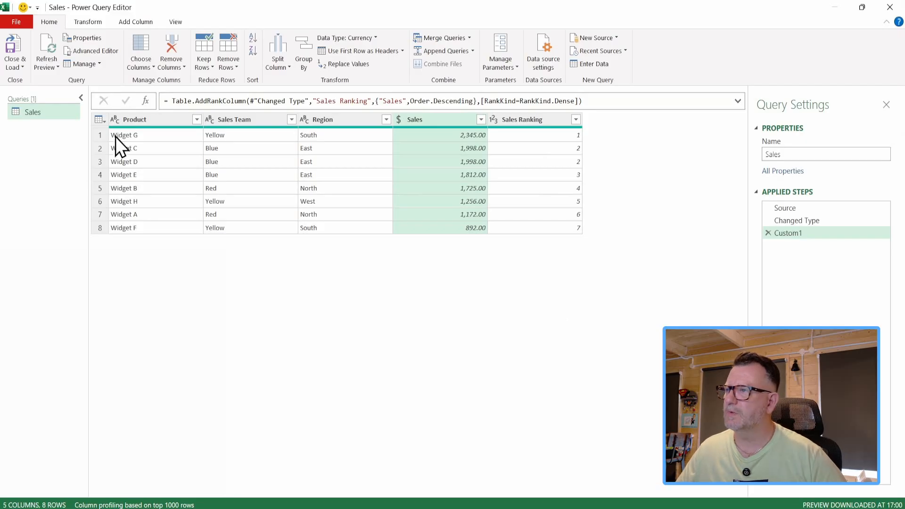
{"action": "mouse_move", "coordinate": [101, 125]}
{"action": "left_mouse_down"}
{"action": "mouse_move", "coordinate": [571, 137]}
{"action": "mouse_move", "coordinate": [587, 146]}
{"action": "left_mouse_up"}
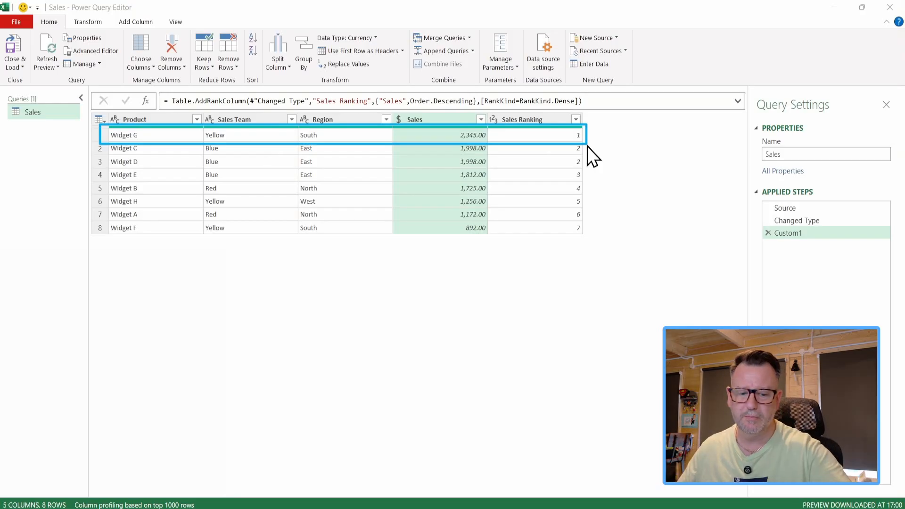
{"action": "key", "text": "Escape"}
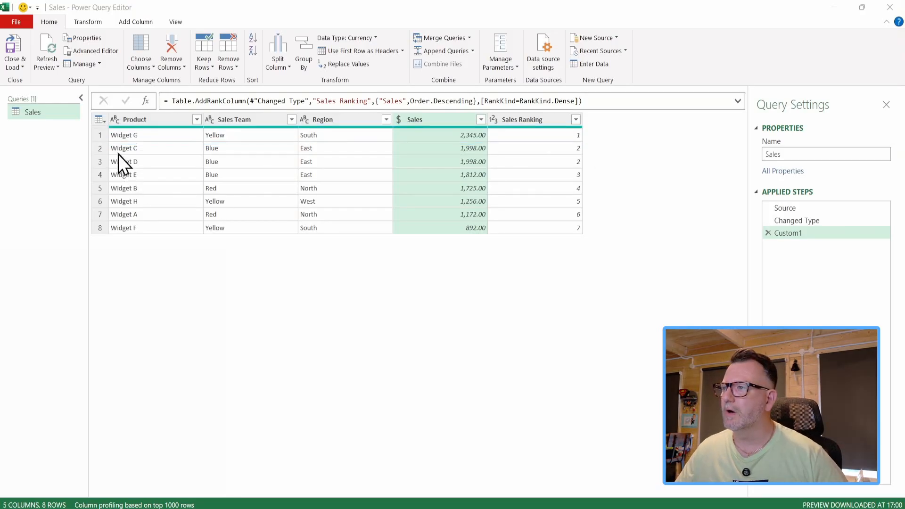
{"action": "mouse_move", "coordinate": [105, 140]}
{"action": "left_mouse_down"}
{"action": "mouse_move", "coordinate": [298, 162]}
{"action": "mouse_move", "coordinate": [585, 170]}
{"action": "left_mouse_up"}
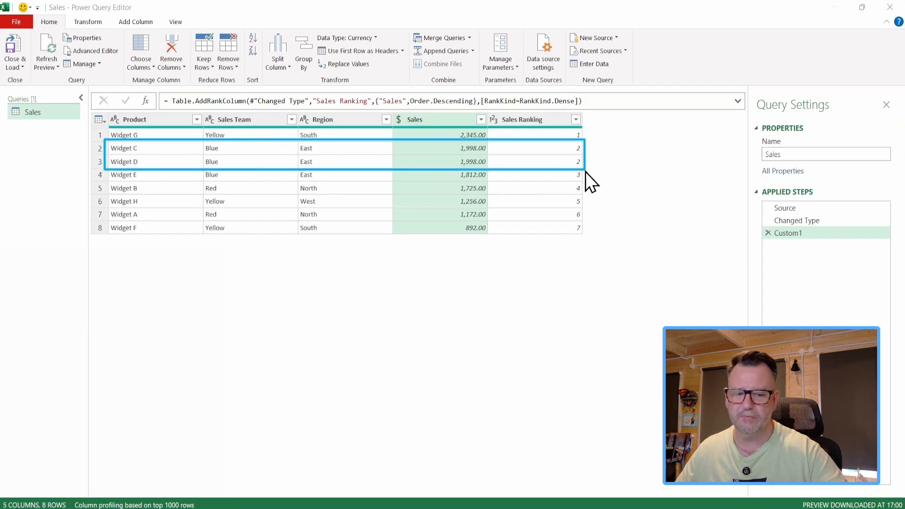
{"action": "key", "text": "Escape"}
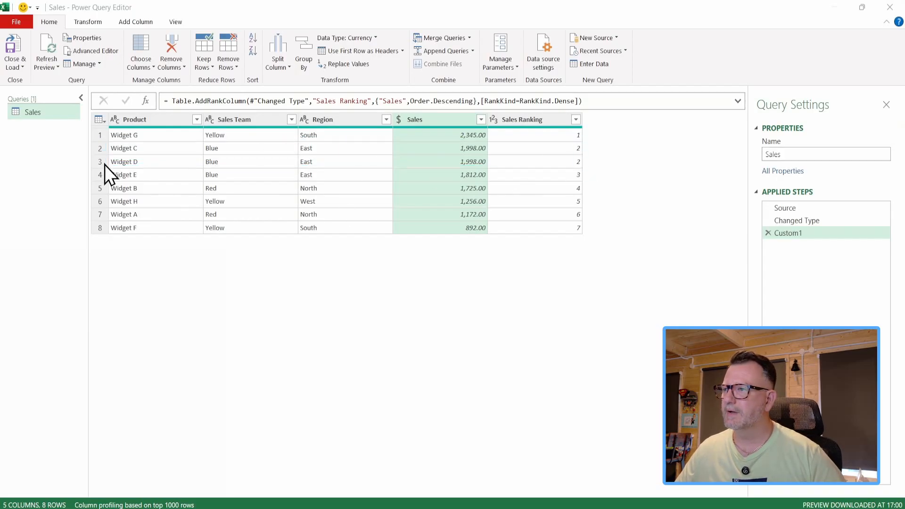
{"action": "mouse_move", "coordinate": [106, 169]}
{"action": "left_mouse_down"}
{"action": "mouse_move", "coordinate": [457, 165]}
{"action": "mouse_move", "coordinate": [581, 172]}
{"action": "mouse_move", "coordinate": [586, 185]}
{"action": "left_mouse_up"}
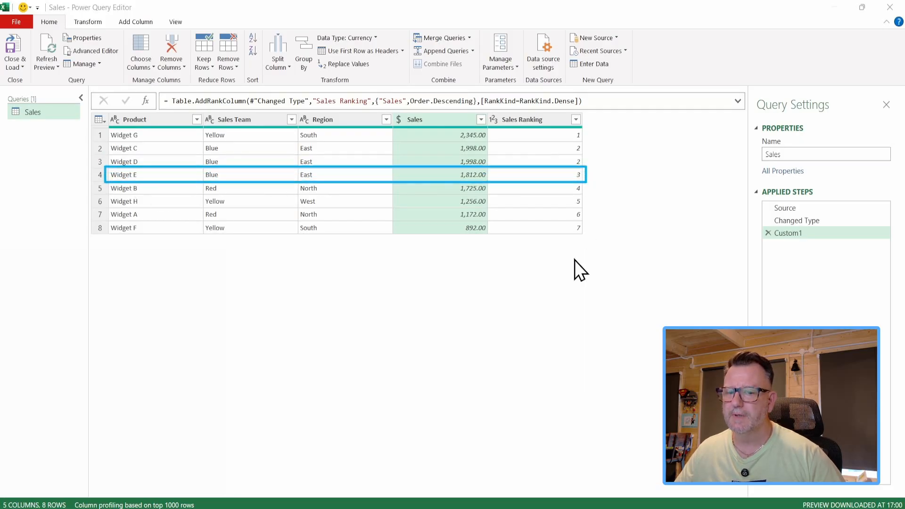
{"action": "key", "text": "Escape"}
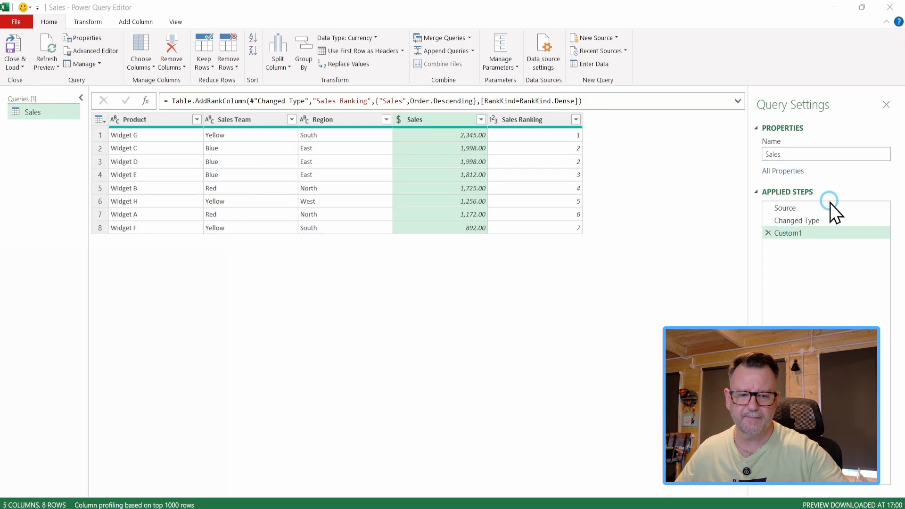
Step: Rename the Custom1 applied step as "Sales Ranking"
{"action": "right_click", "coordinate": [804, 239]}
{"action": "left_click", "coordinate": [817, 259]}
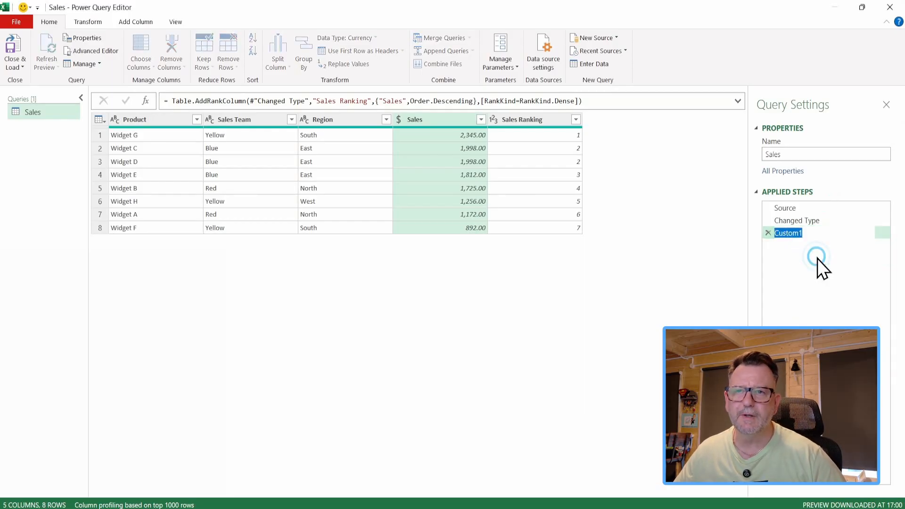
{"action": "type", "text": "Sales Ranking"}
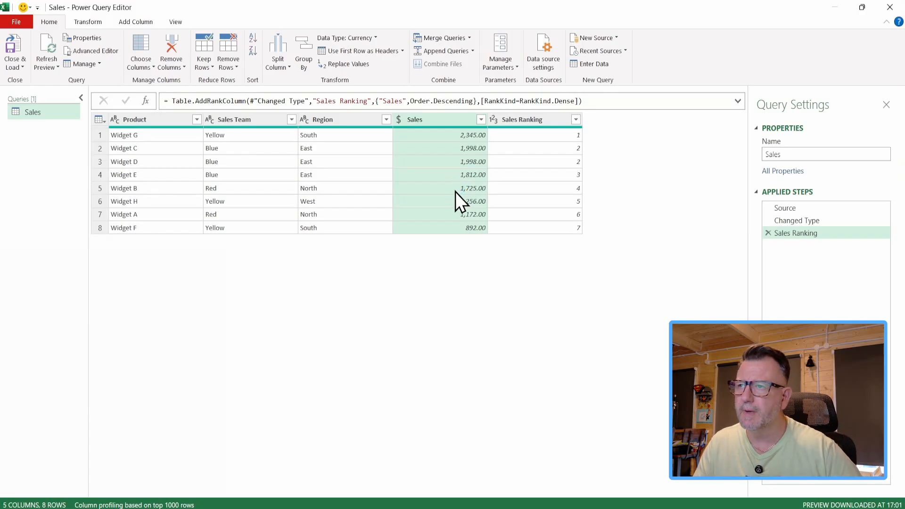
{"action": "left_click_drag", "start_coordinate": [392, 125], "coordinate": [490, 241]}
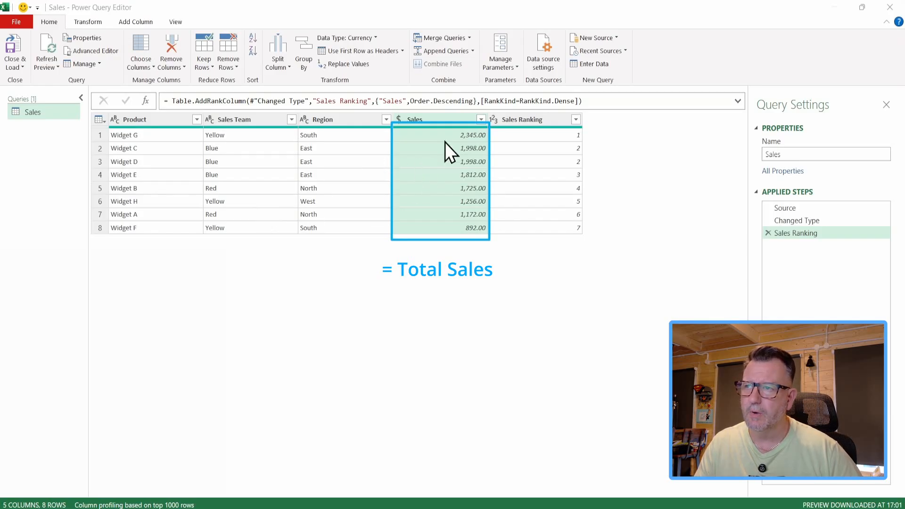
{"action": "left_click_drag", "start_coordinate": [385, 127], "coordinate": [491, 144]}
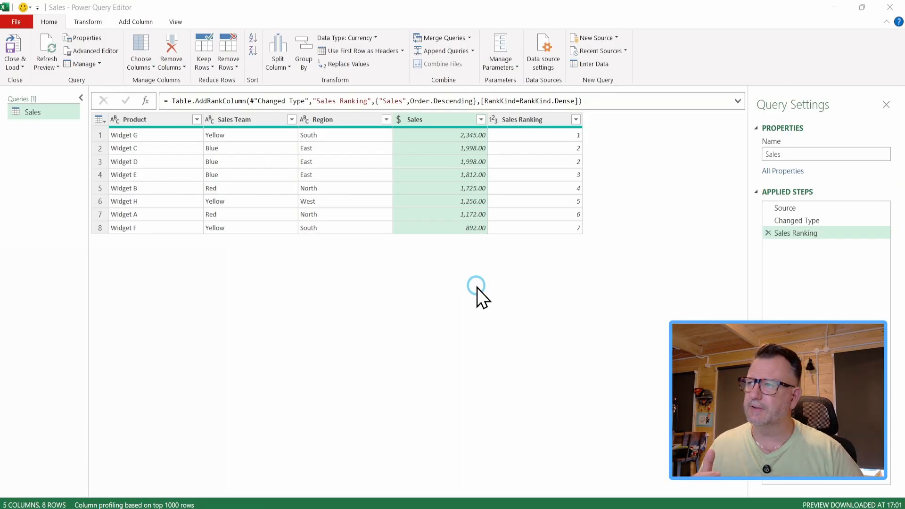
Step: Start a new custom column in the Sales query and name it "% of Sales"
{"action": "left_click", "coordinate": [135, 22]}
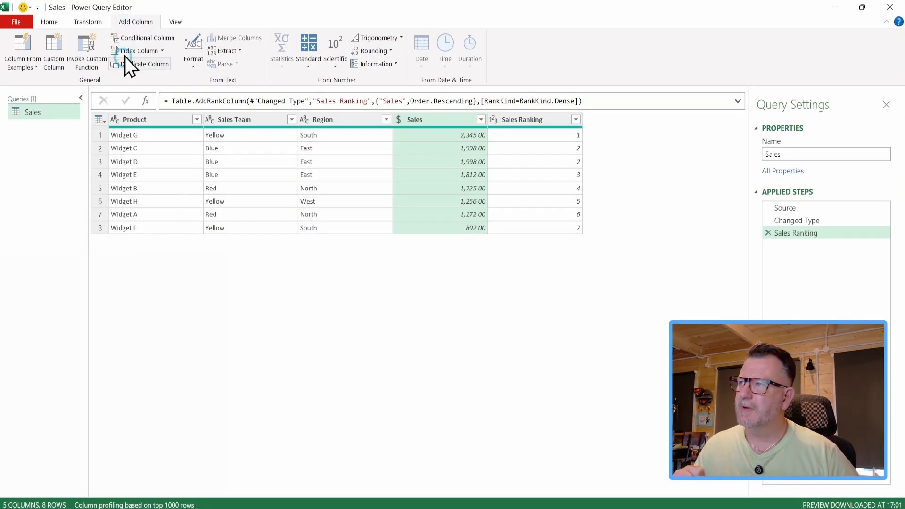
{"action": "left_click", "coordinate": [49, 120]}
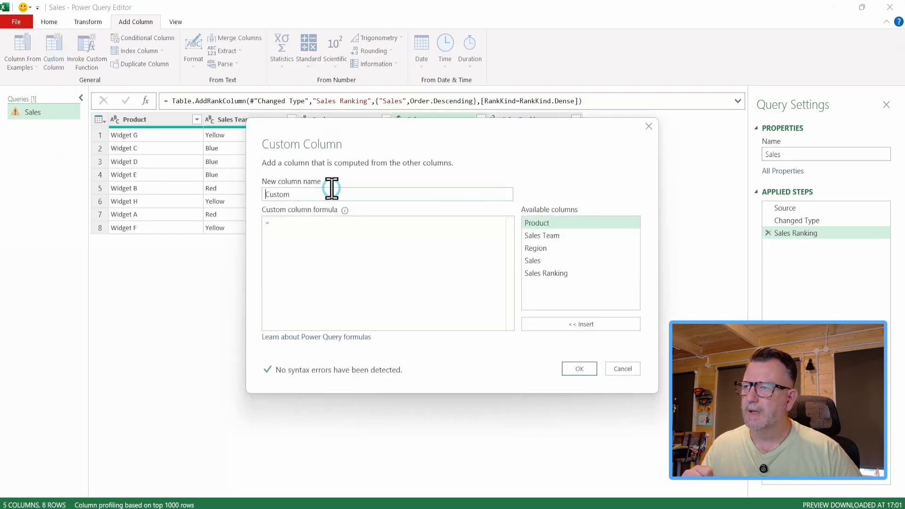
{"action": "left_click_drag", "start_coordinate": [383, 195], "coordinate": [232, 193]}
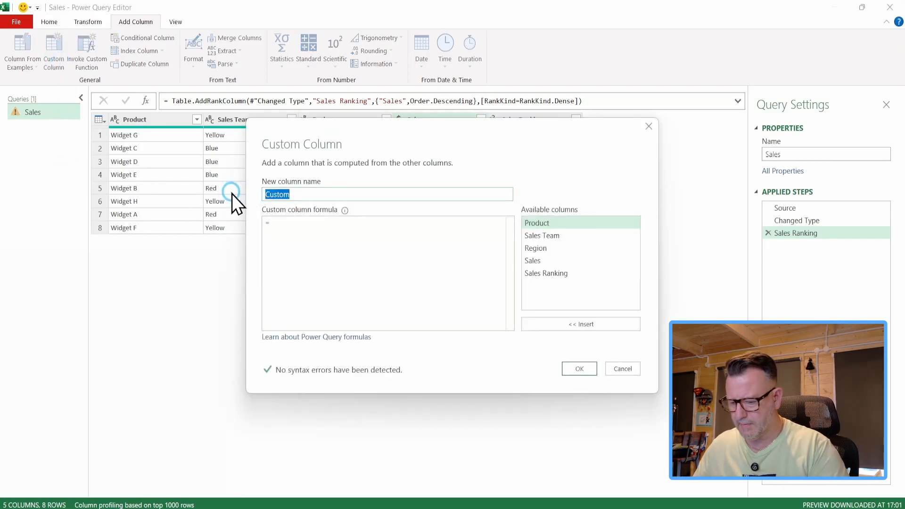
{"action": "type", "text": "% of Sales"}
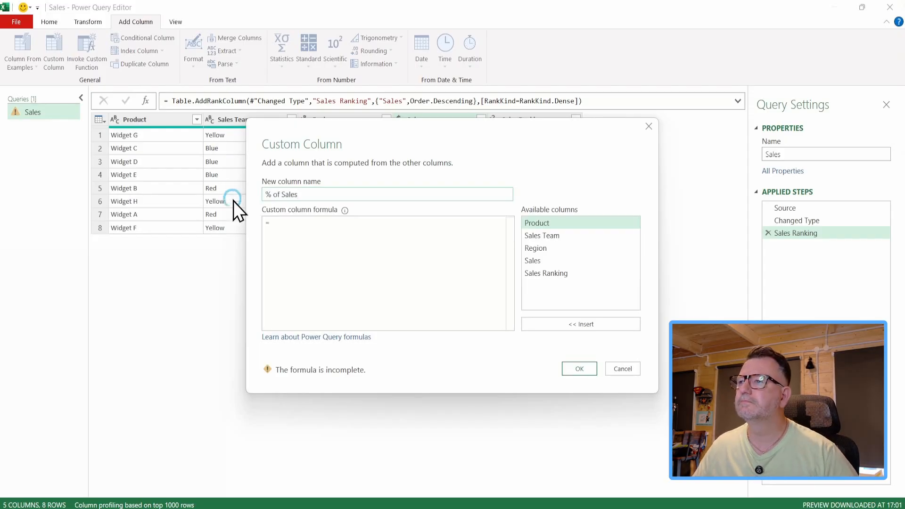
Step: Enter #"Changed Type" as the custom column formula and create the column
{"action": "left_click", "coordinate": [280, 219]}
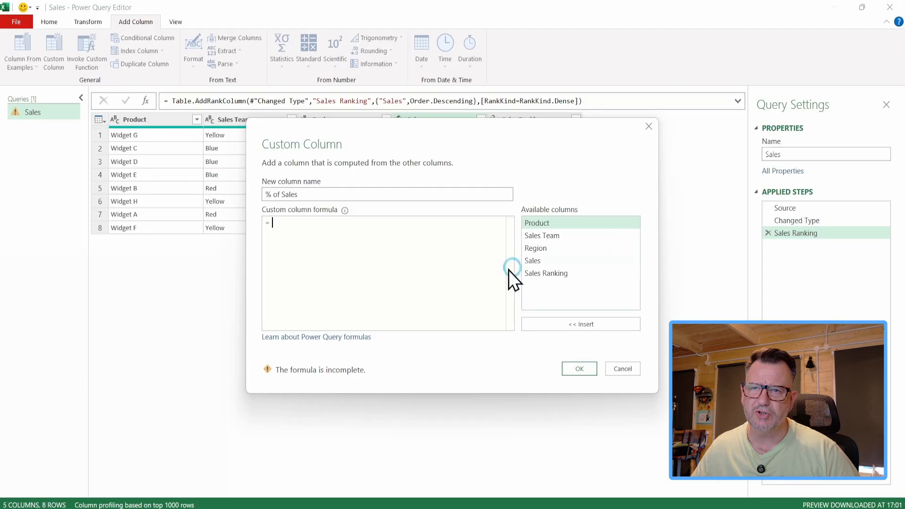
{"action": "left_click", "coordinate": [375, 284]}
{"action": "type", "text": "#"}
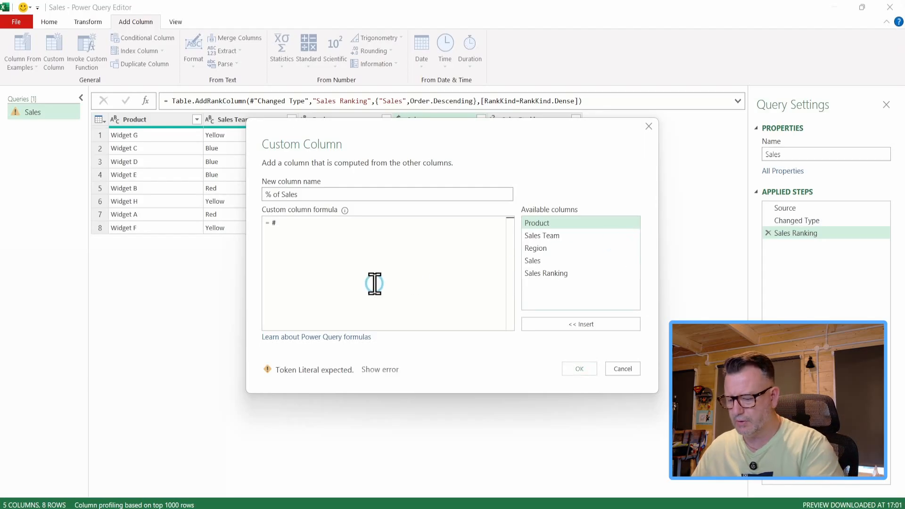
{"action": "type", "text": "\"\""}
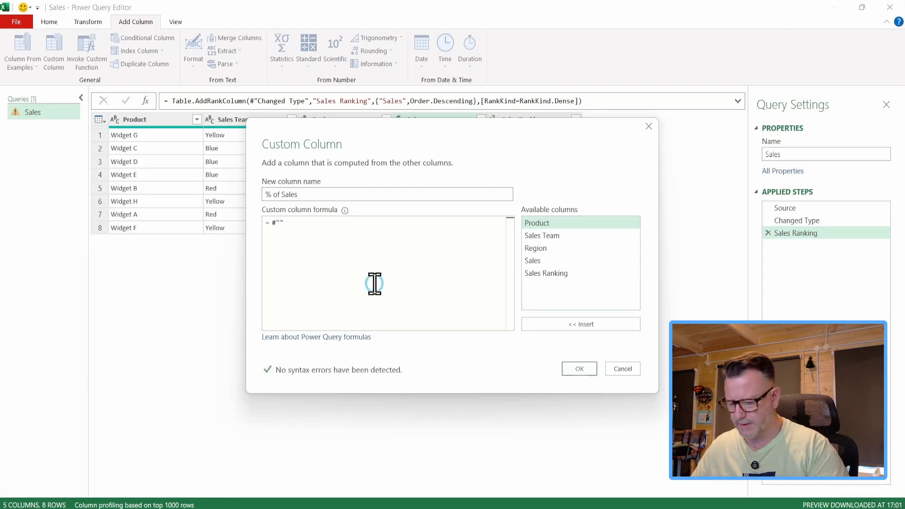
{"action": "type", "text": "Changed "}
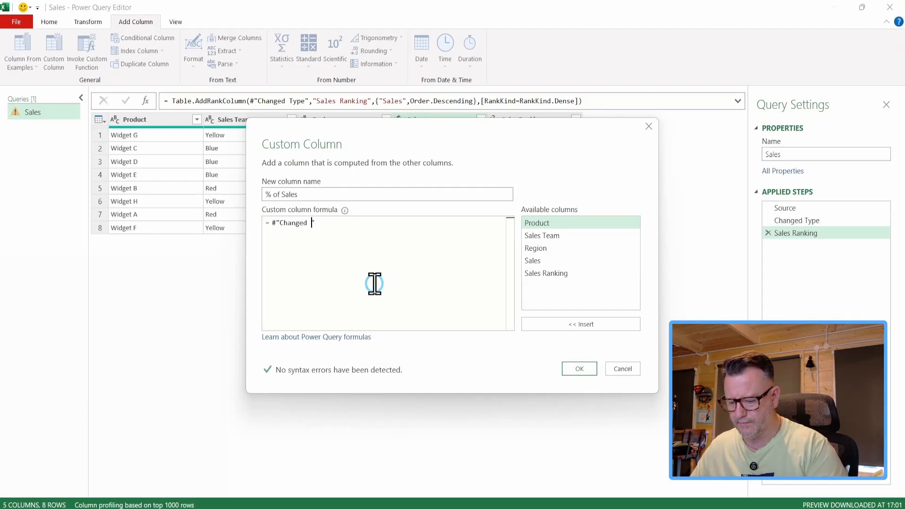
{"action": "type", "text": "Type"}
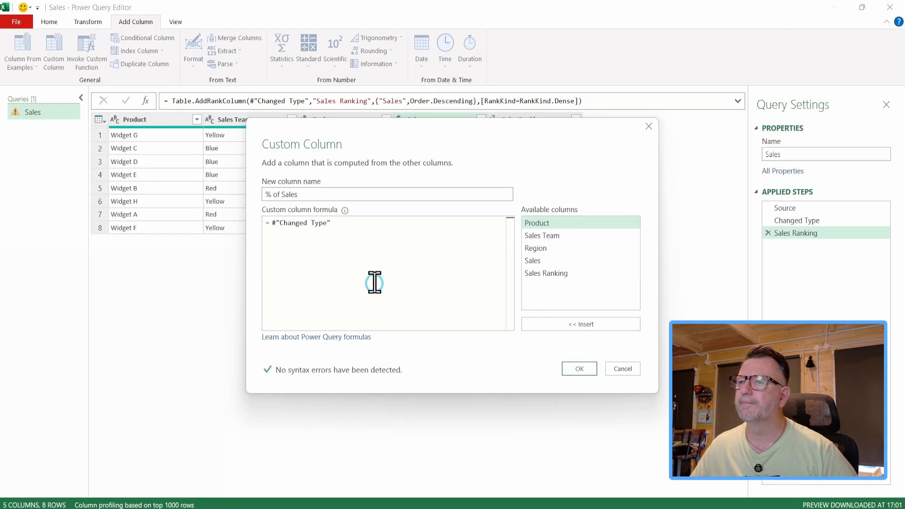
{"action": "left_click", "coordinate": [589, 372]}
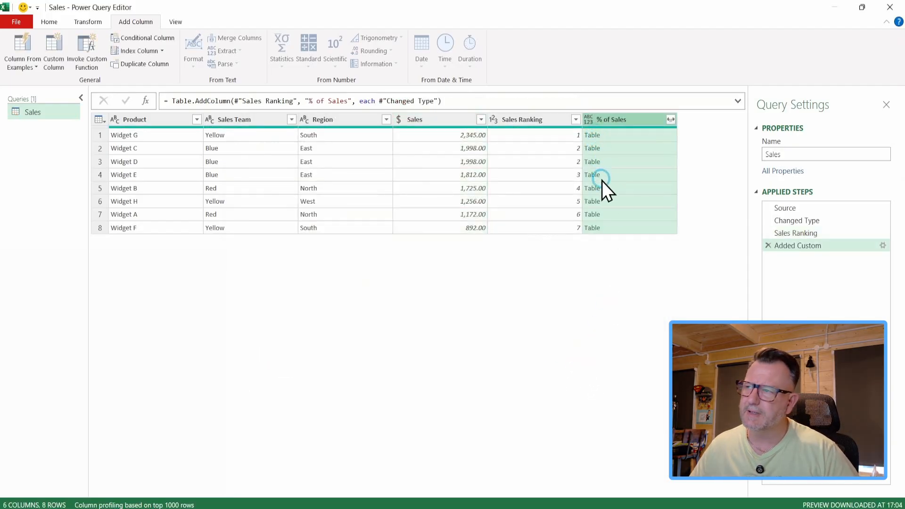
Step: Preview the nested tables in the first four rows of the % of Sales column, enlarging the preview area
{"action": "left_click", "coordinate": [664, 135]}
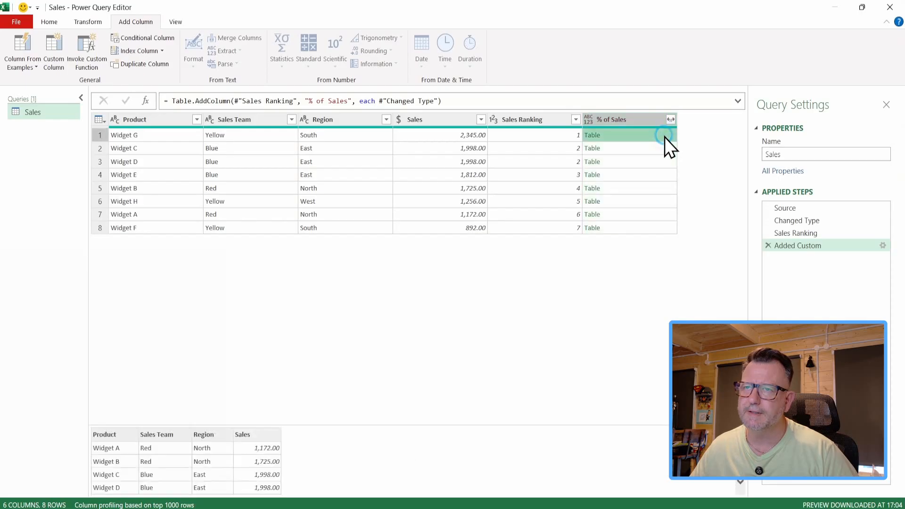
{"action": "left_click_drag", "start_coordinate": [313, 423], "coordinate": [312, 356]}
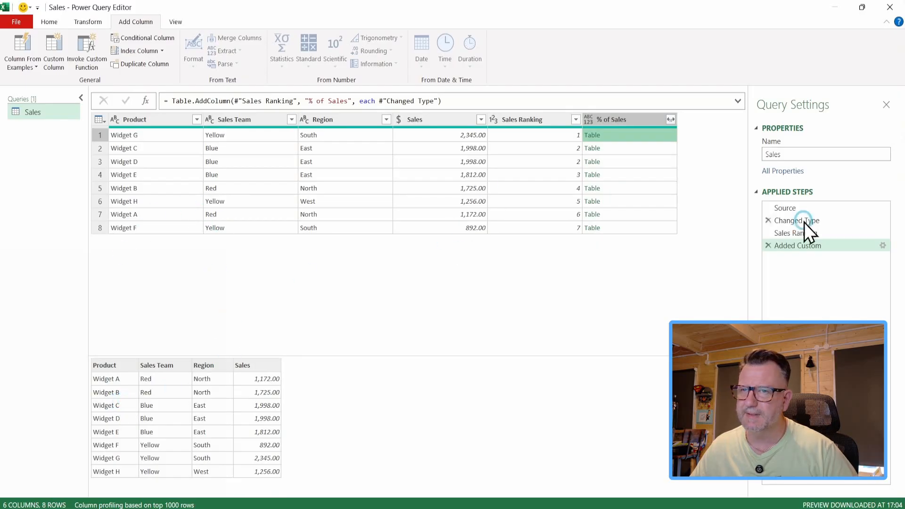
{"action": "left_click", "coordinate": [665, 151]}
{"action": "left_click", "coordinate": [664, 163]}
{"action": "left_click", "coordinate": [669, 180]}
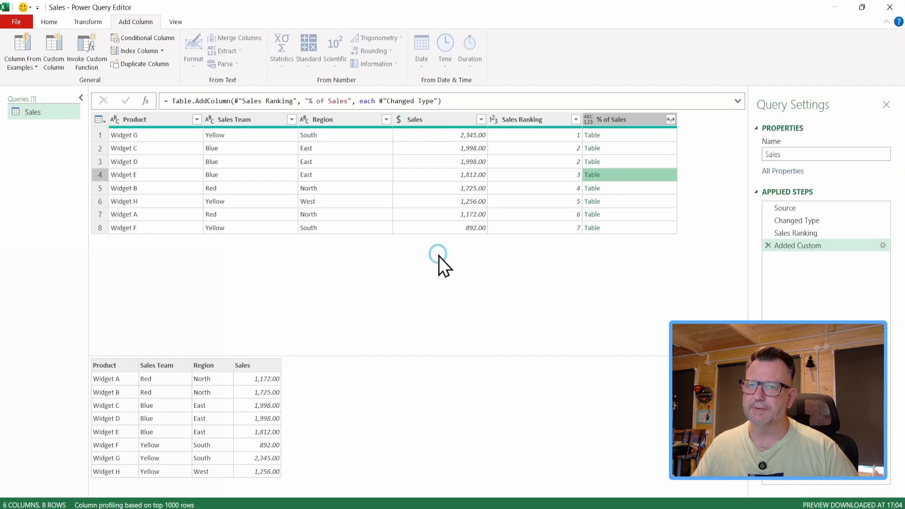
Step: Edit the Added Custom step so the % of Sales formula reads #"Changed Type"[Sales]
{"action": "left_click", "coordinate": [882, 245]}
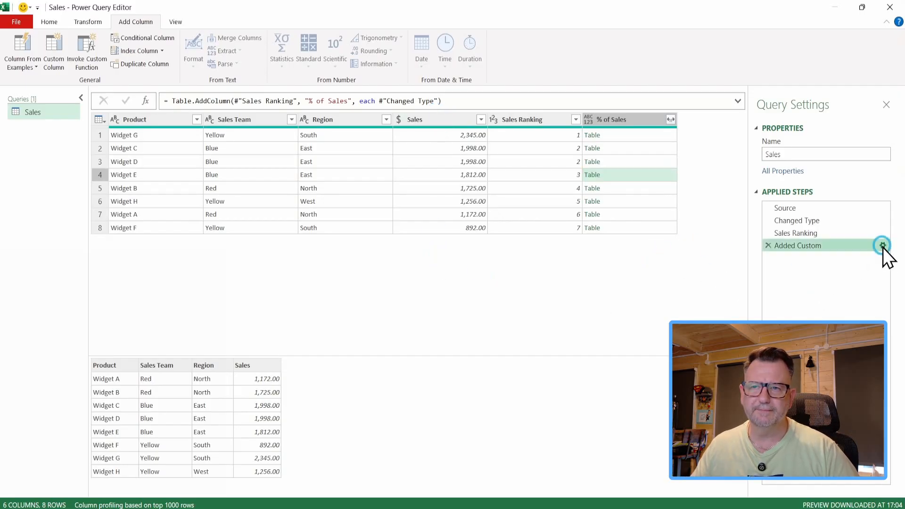
{"action": "left_click", "coordinate": [345, 228]}
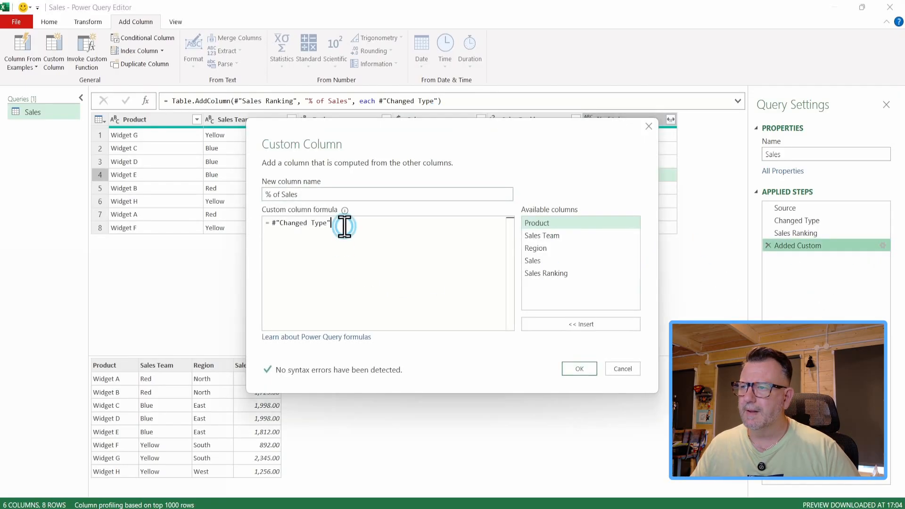
{"action": "type", "text": "["}
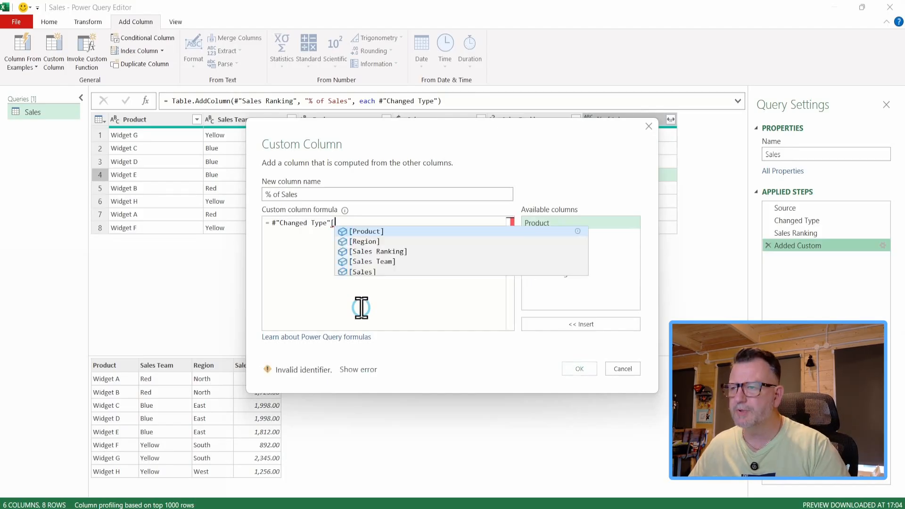
{"action": "left_click", "coordinate": [356, 273]}
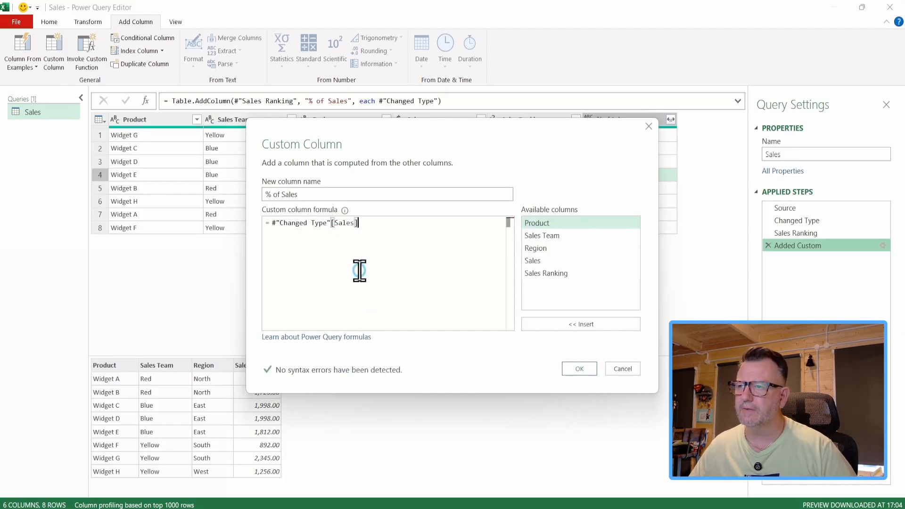
{"action": "left_click", "coordinate": [582, 364]}
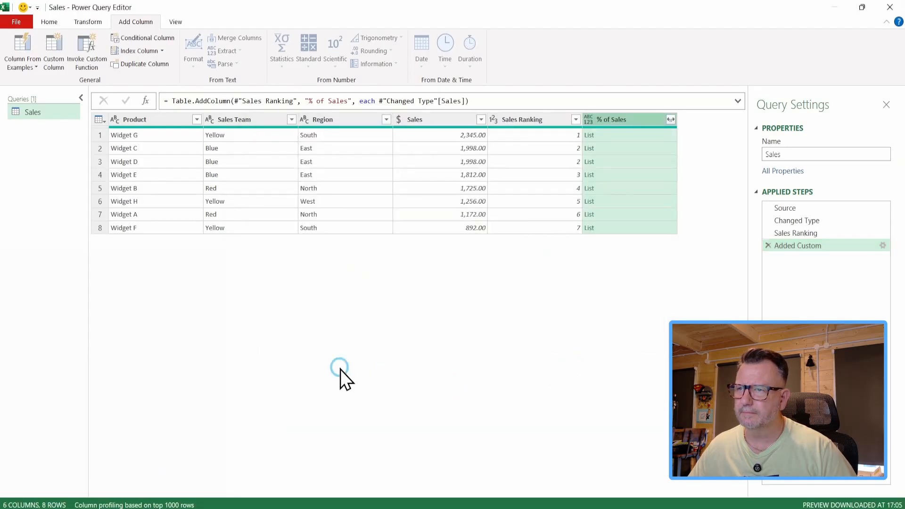
Step: Preview the nested lists in the first five rows of the % of Sales column
{"action": "left_click", "coordinate": [667, 137]}
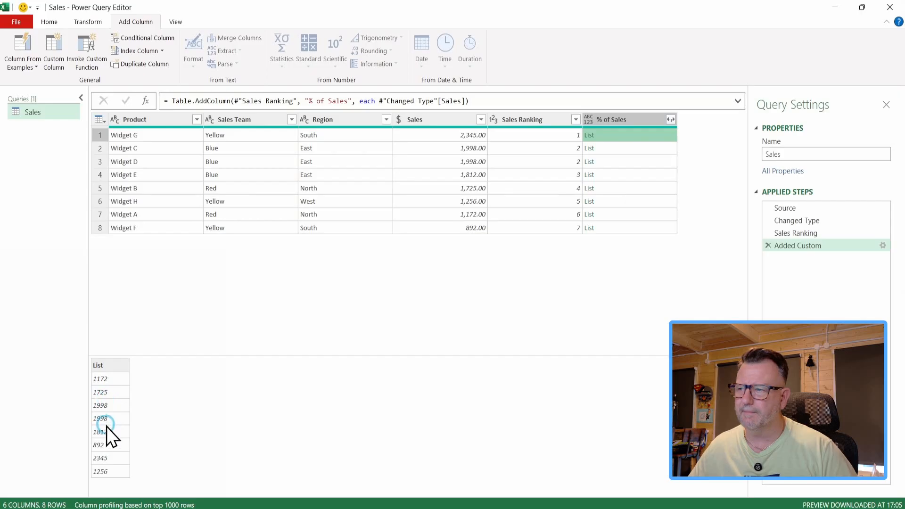
{"action": "left_click", "coordinate": [664, 153]}
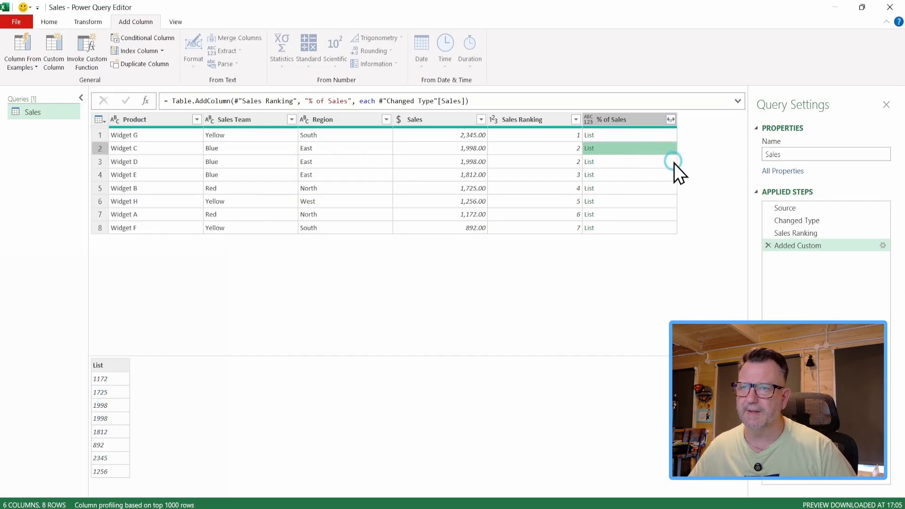
{"action": "left_click", "coordinate": [666, 162]}
{"action": "left_click", "coordinate": [662, 176]}
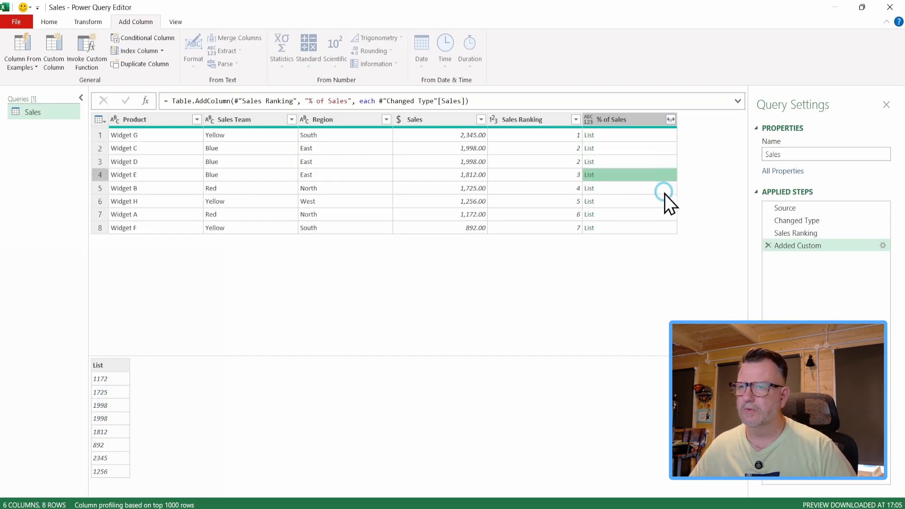
{"action": "left_click", "coordinate": [666, 188]}
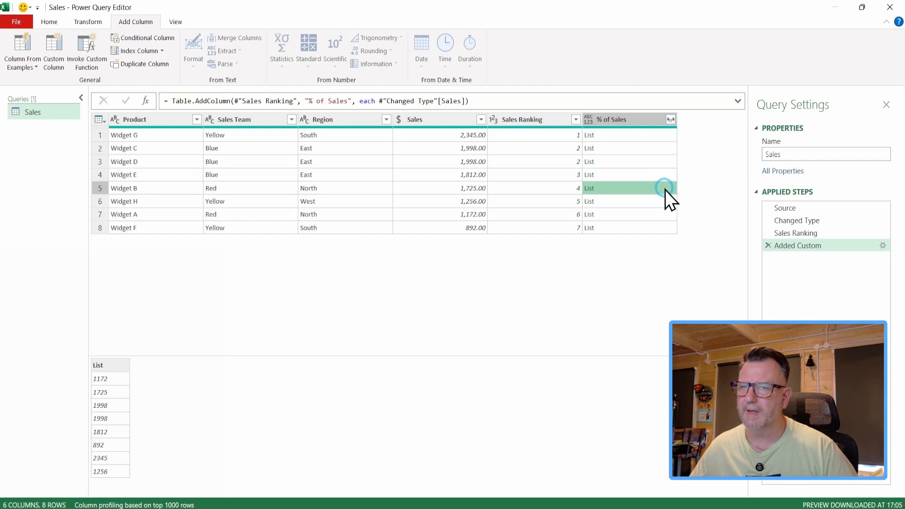
Step: Wrap the % of Sales formula in List.Sum so it reads List.Sum( #"Changed Type"[Sales])
{"action": "left_click", "coordinate": [883, 245]}
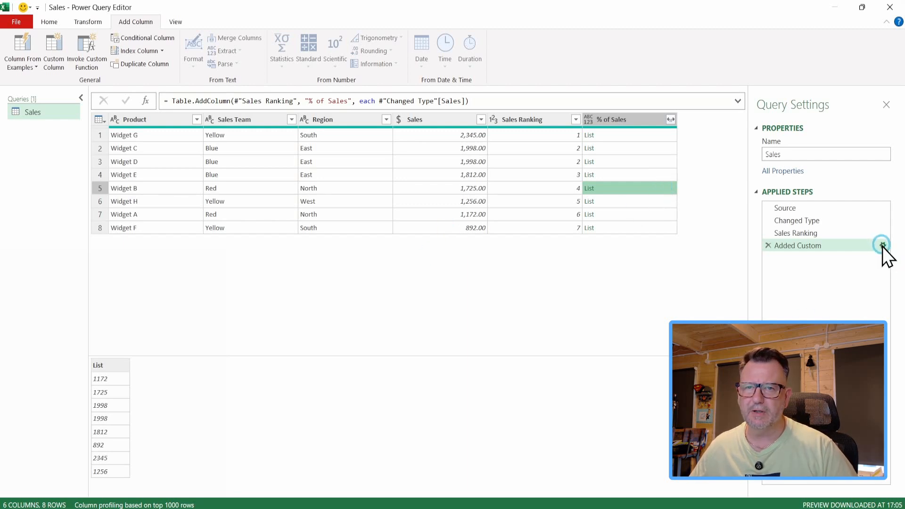
{"action": "left_click", "coordinate": [75, 419]}
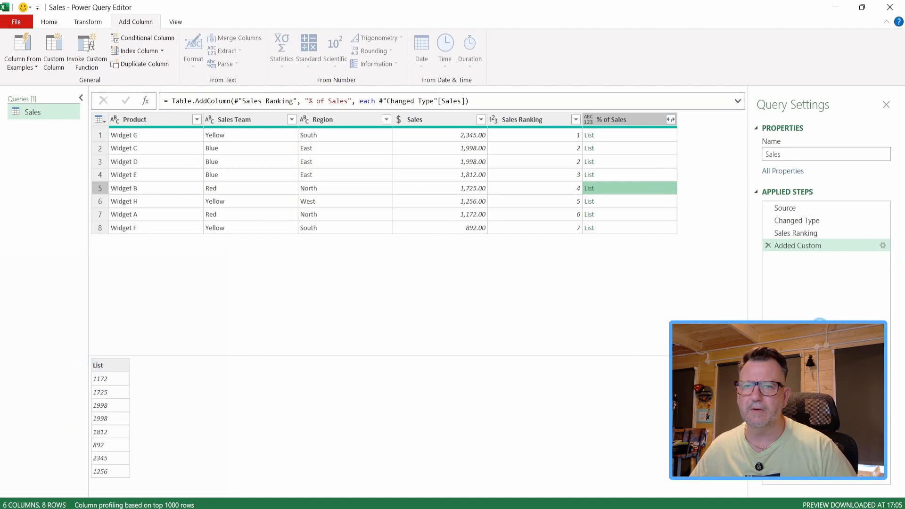
{"action": "left_click", "coordinate": [883, 245]}
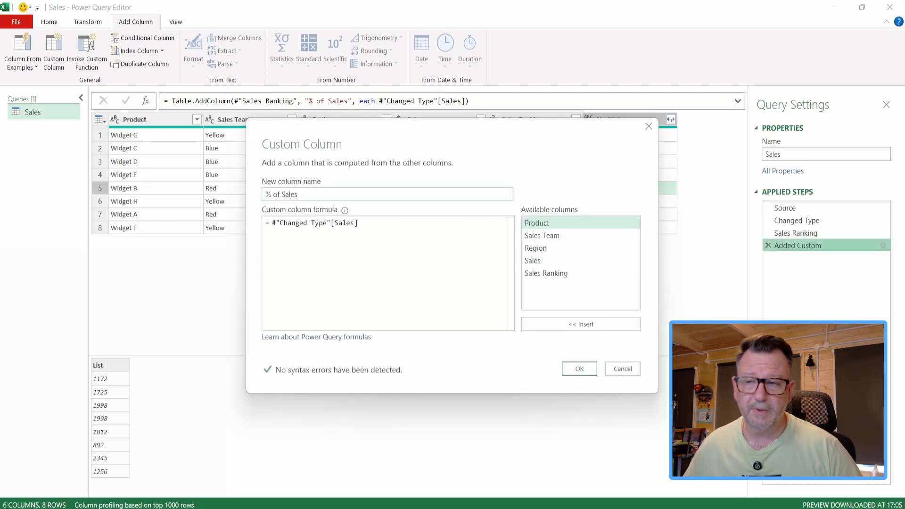
{"action": "left_click", "coordinate": [272, 222]}
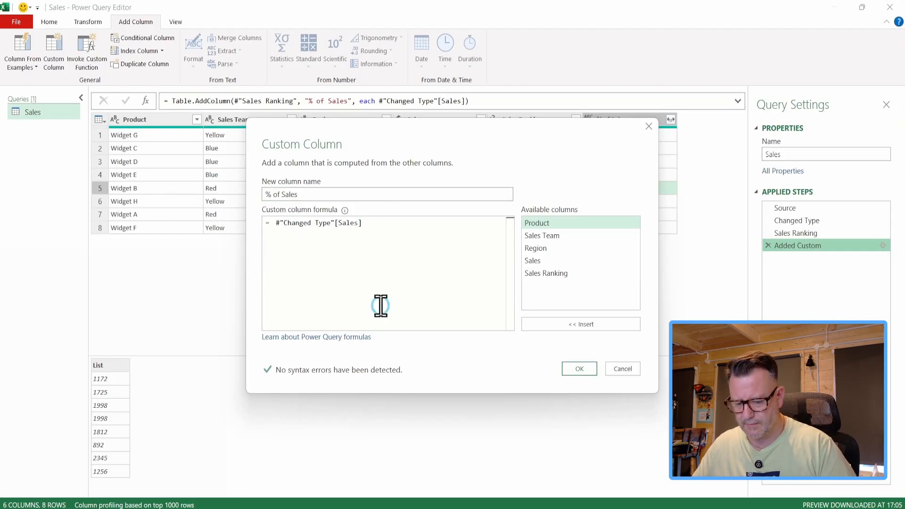
{"action": "type", "text": "lists"}
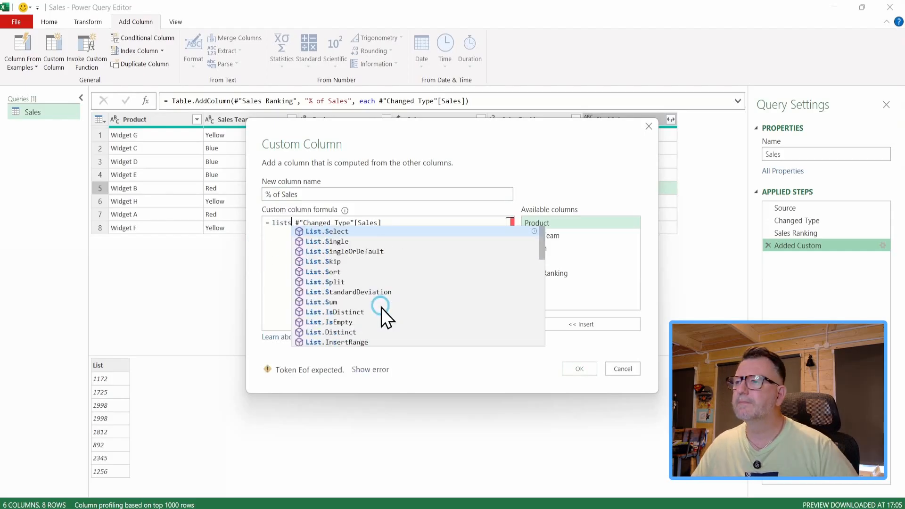
{"action": "left_click", "coordinate": [323, 302]}
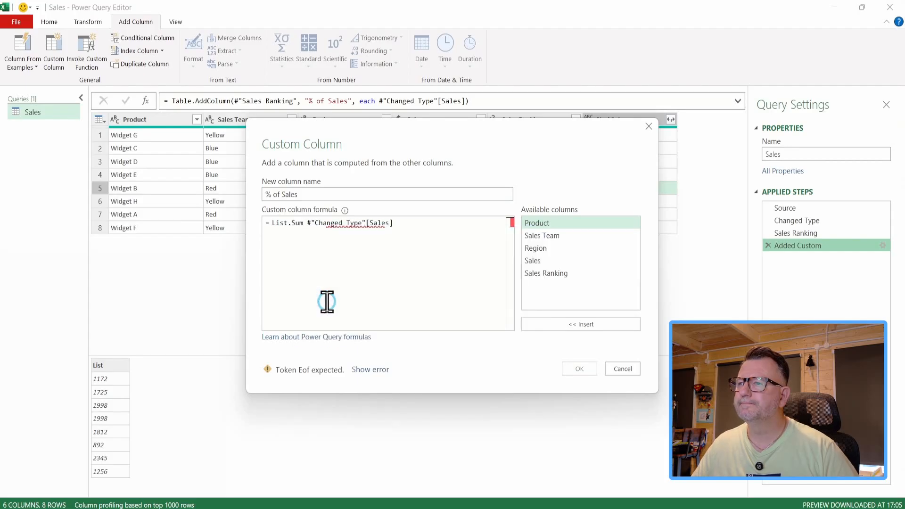
{"action": "type", "text": "("}
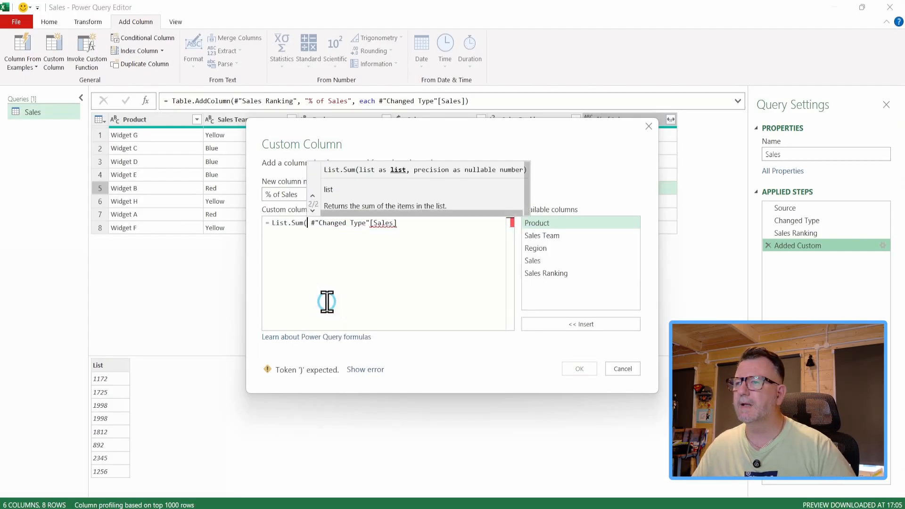
{"action": "left_click", "coordinate": [421, 228]}
{"action": "type", "text": ")"}
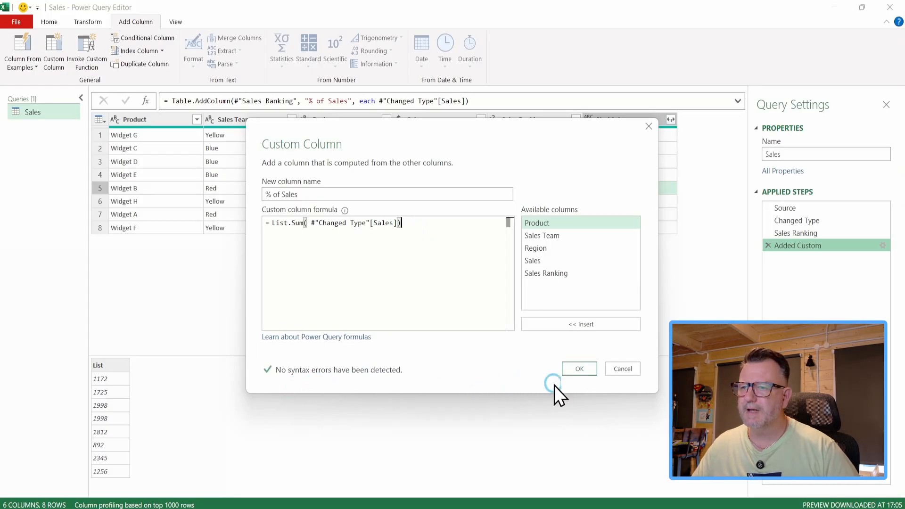
{"action": "left_click", "coordinate": [582, 371]}
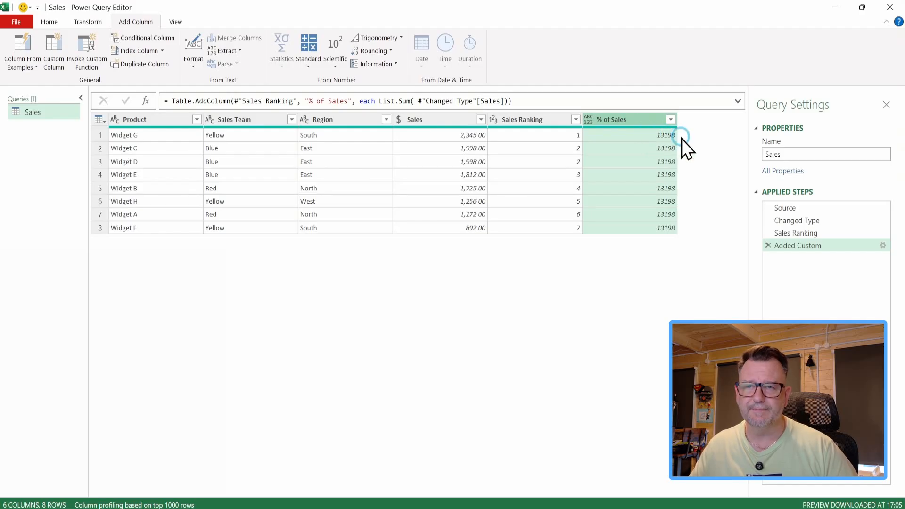
Step: Divide the Sales column by the sum, making the custom column formula [Sales]/List.Sum( #"Changed Type"[Sales])
{"action": "left_click", "coordinate": [882, 245]}
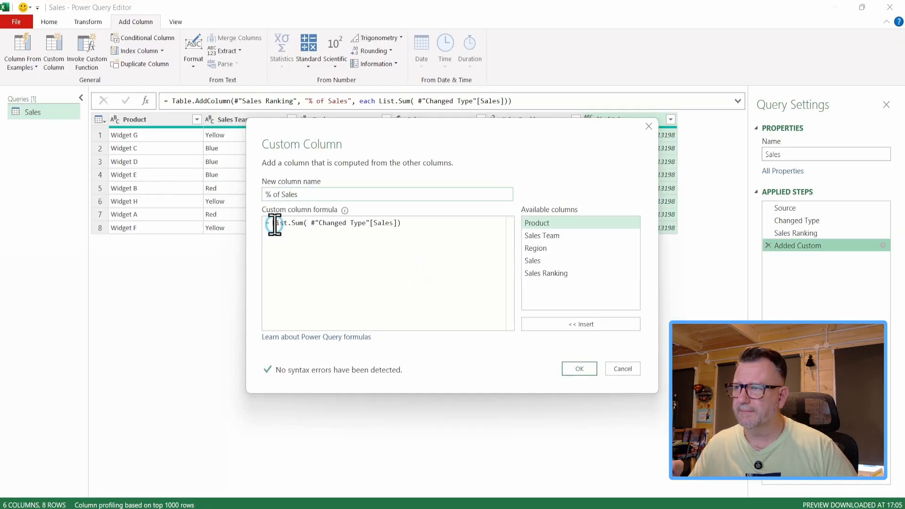
{"action": "left_click", "coordinate": [272, 224]}
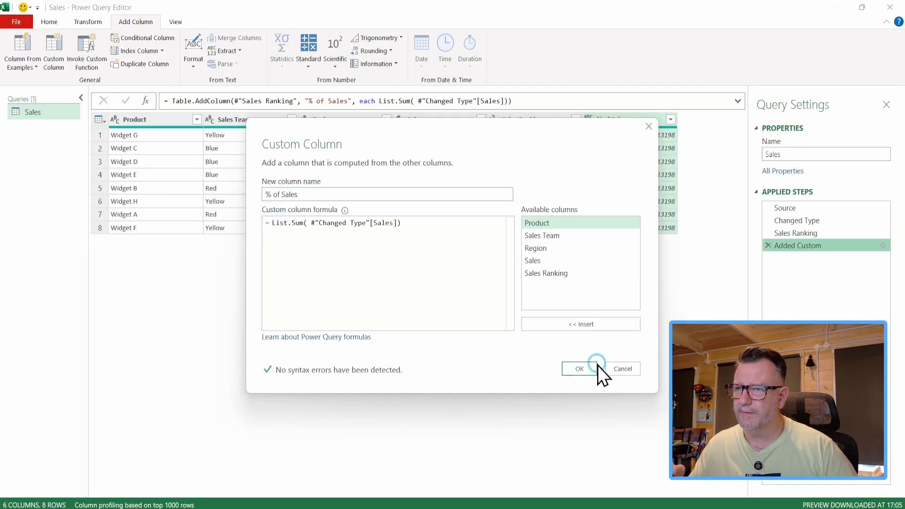
{"action": "left_click", "coordinate": [538, 262]}
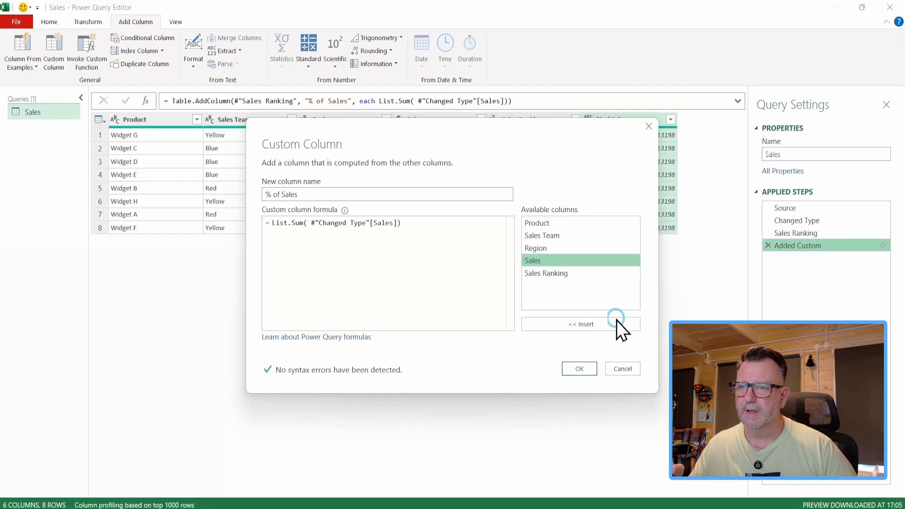
{"action": "left_click", "coordinate": [594, 326]}
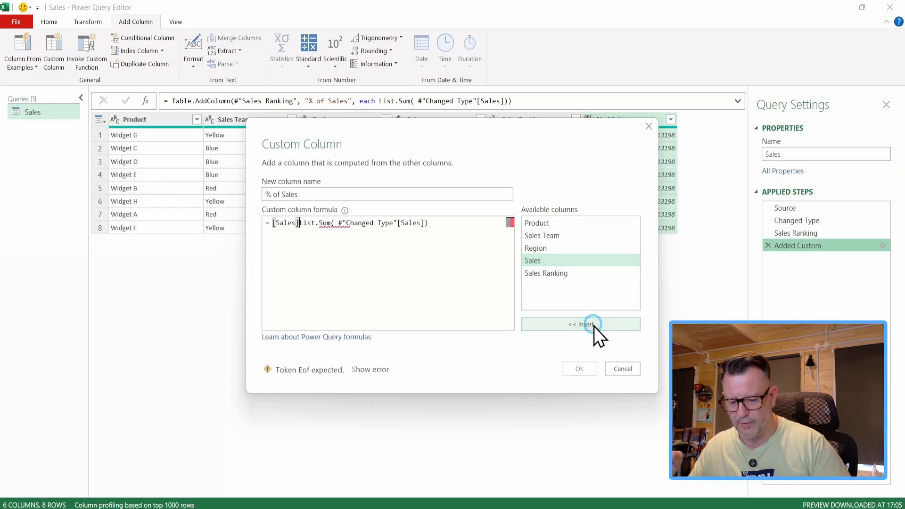
{"action": "type", "text": "/"}
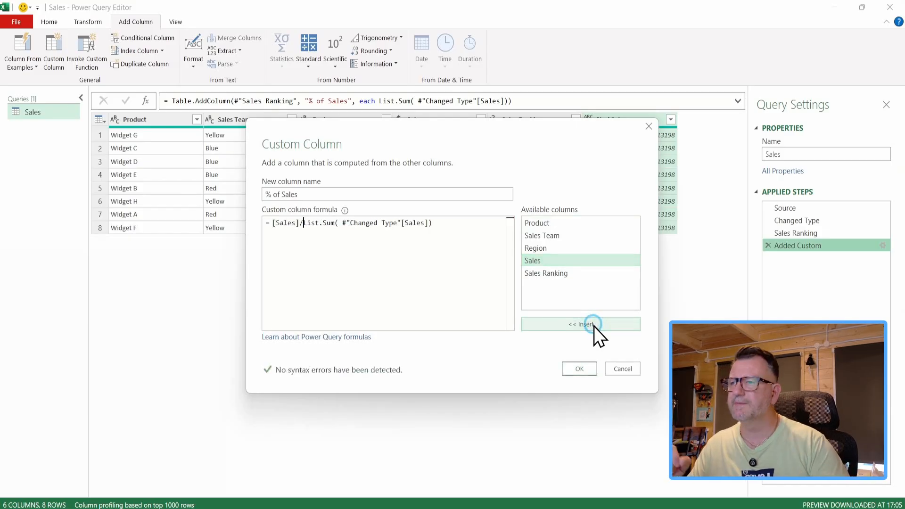
{"action": "left_click", "coordinate": [580, 369]}
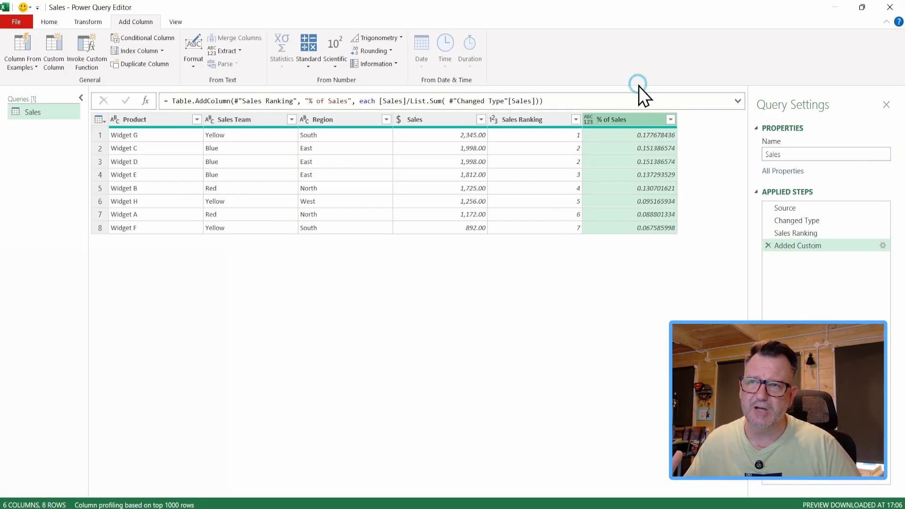
Step: Add Percentage.Type as the column type argument of the Table.AddColumn formula for % of Sales
{"action": "left_click", "coordinate": [536, 100]}
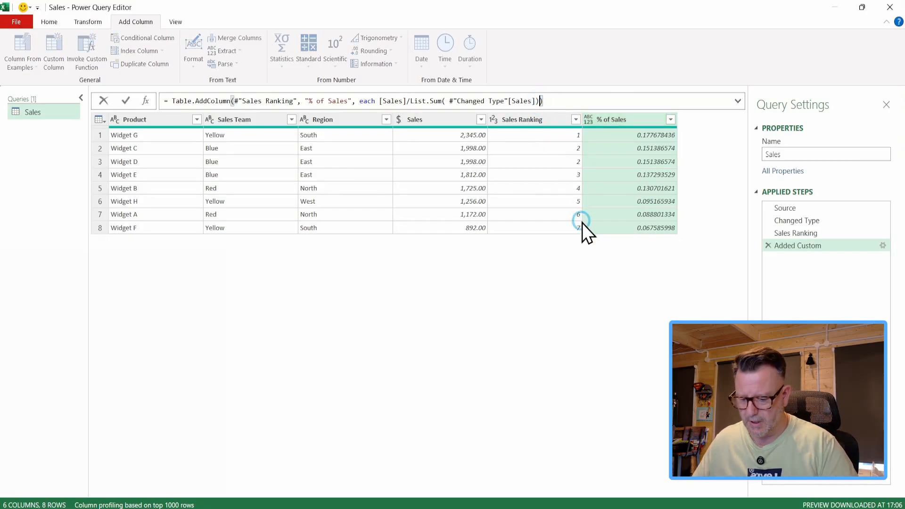
{"action": "type", "text": ","}
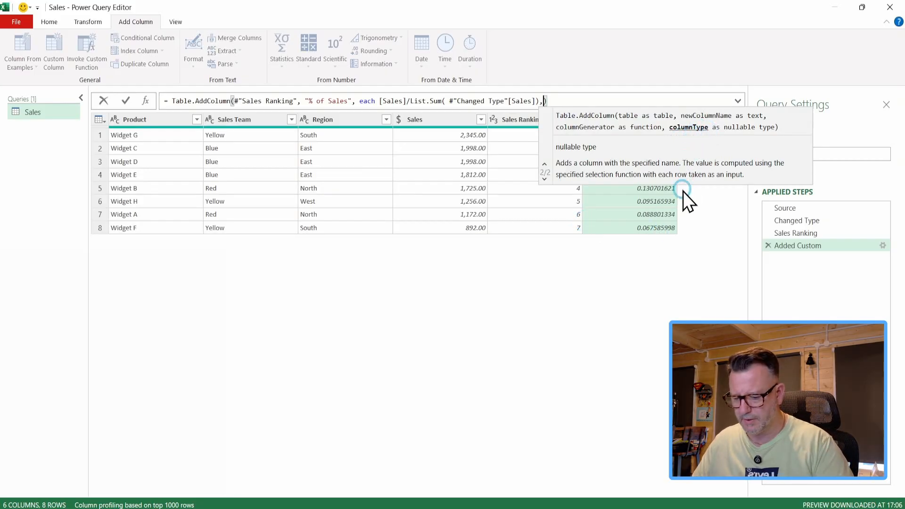
{"action": "type", "text": "perc"}
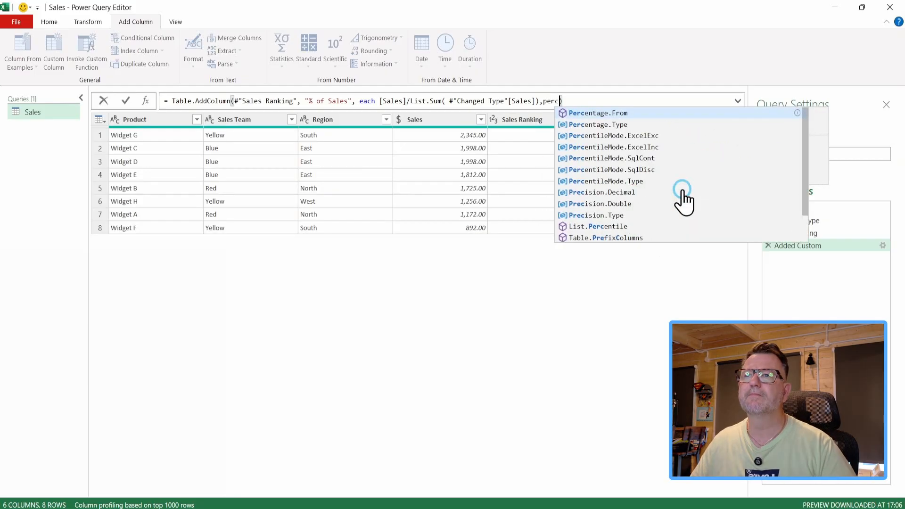
{"action": "left_click", "coordinate": [608, 125]}
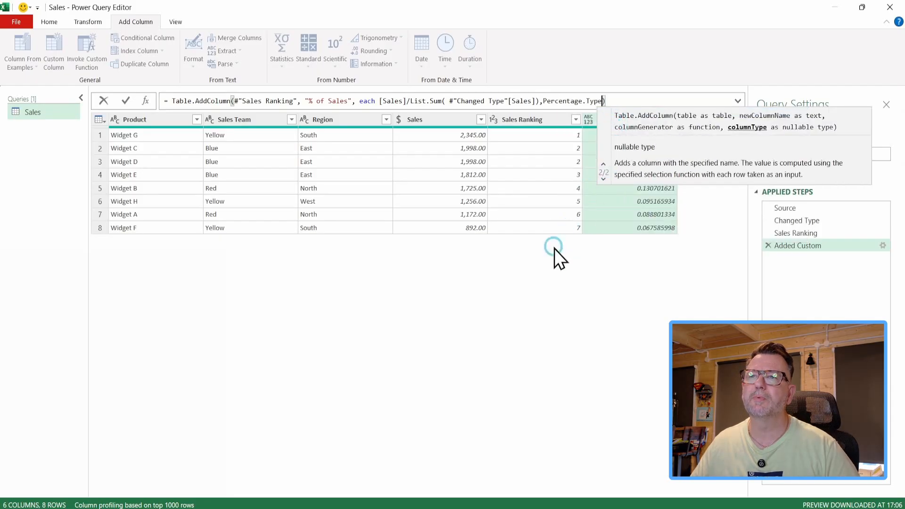
{"action": "left_click", "coordinate": [125, 102]}
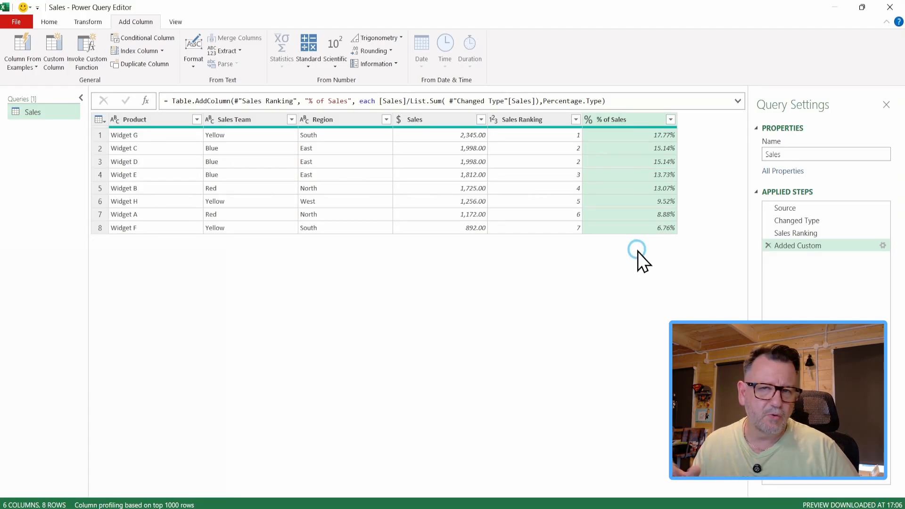
Step: Delete the Added Custom step and insert a new custom step directly after Changed Type
{"action": "left_click", "coordinate": [768, 246]}
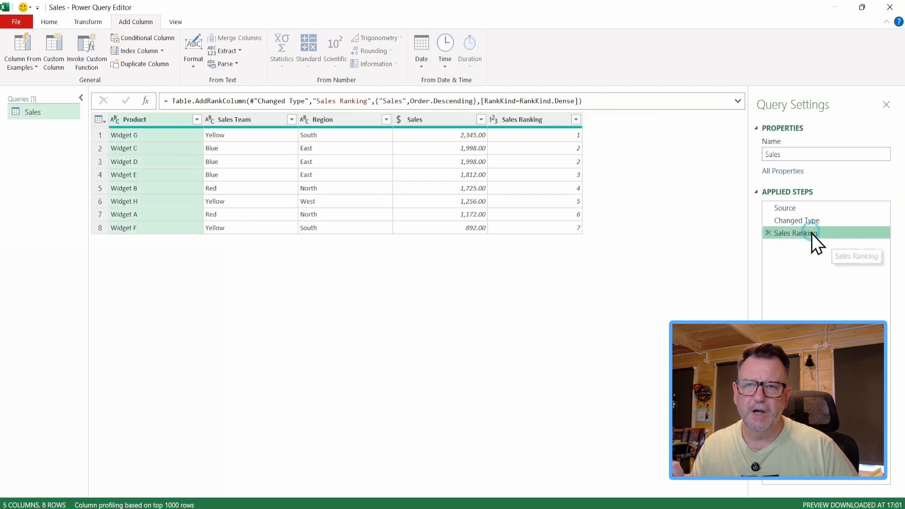
{"action": "left_click", "coordinate": [812, 222]}
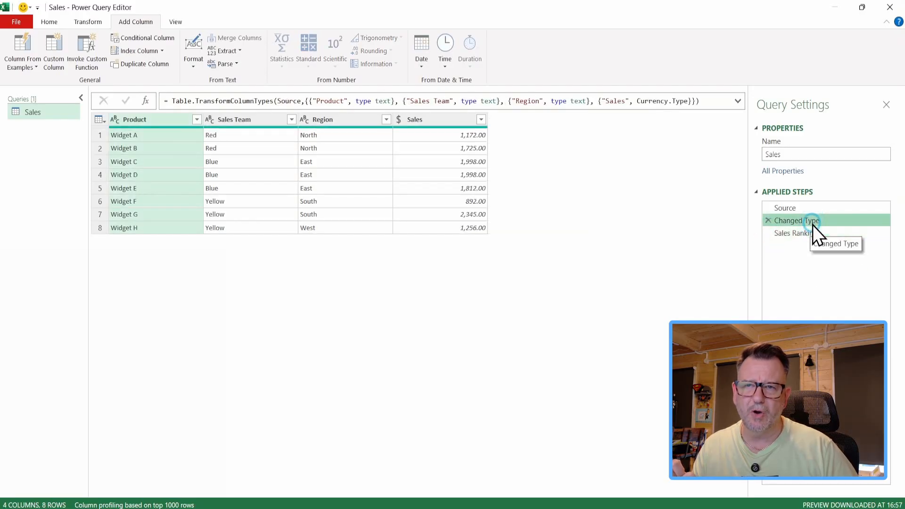
{"action": "left_click", "coordinate": [182, 138]}
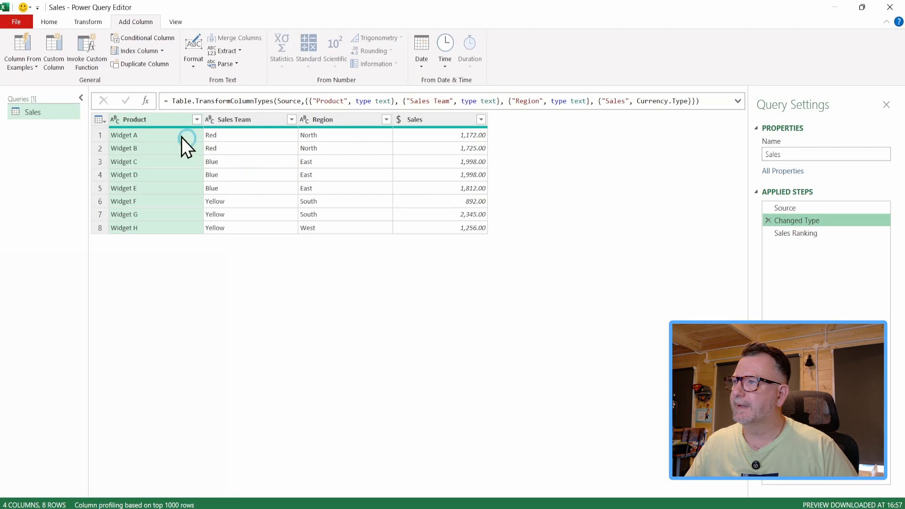
{"action": "left_click", "coordinate": [148, 104]}
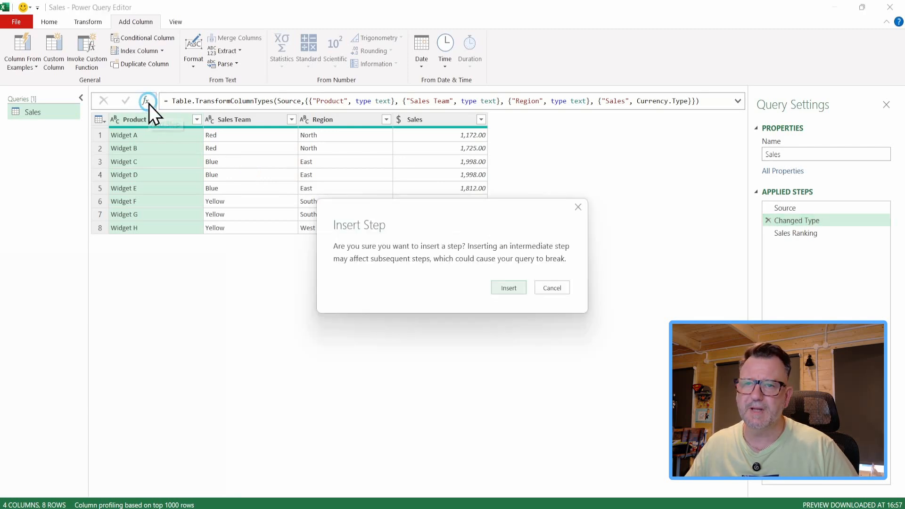
{"action": "left_click", "coordinate": [512, 288]}
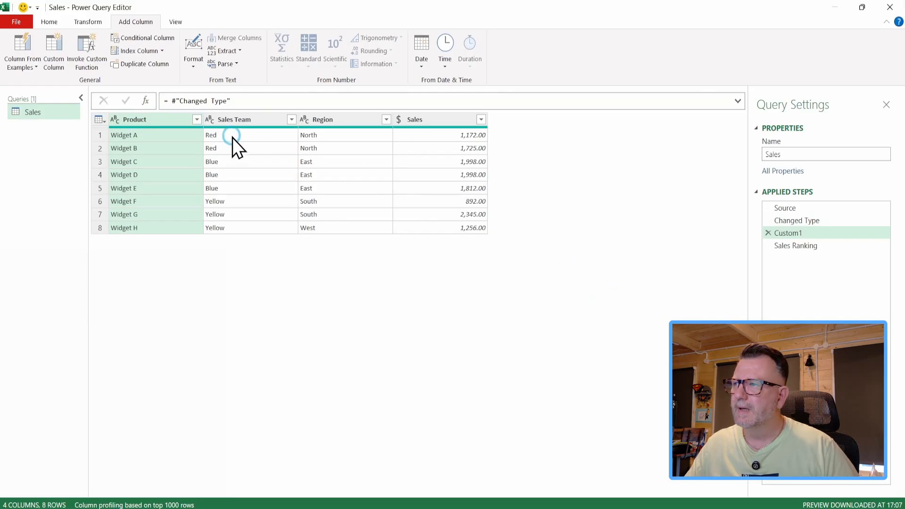
Step: Extend the inserted step's formula to #"Changed Type"[Sales] so it returns the Sales column as a list
{"action": "left_click", "coordinate": [237, 101]}
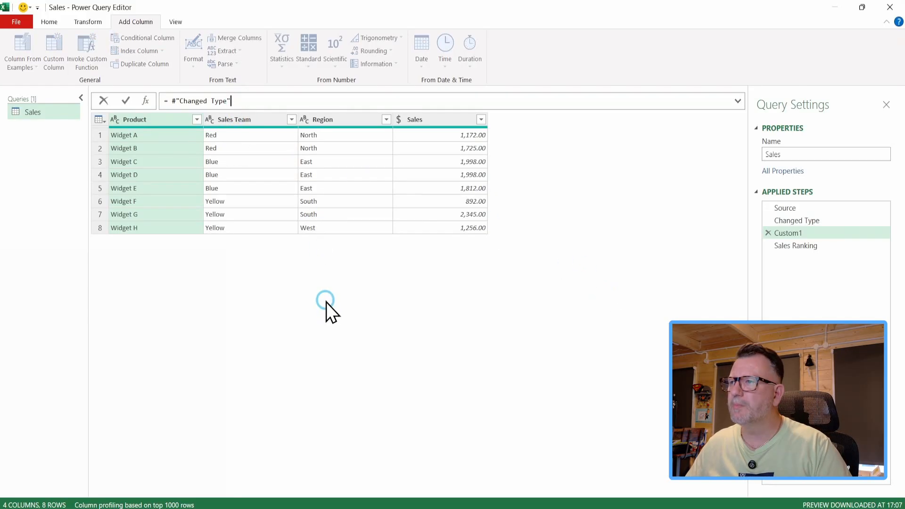
{"action": "type", "text": "[Sal"}
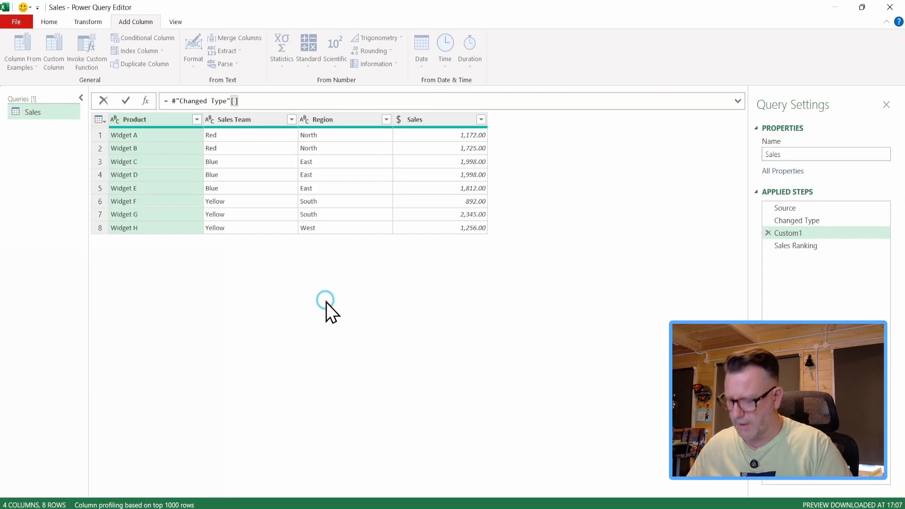
{"action": "type", "text": "es"}
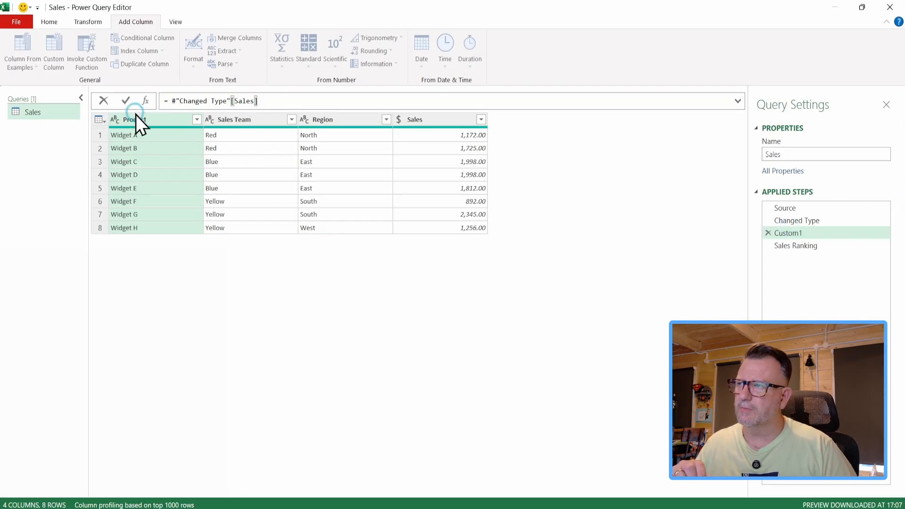
{"action": "left_click", "coordinate": [127, 100]}
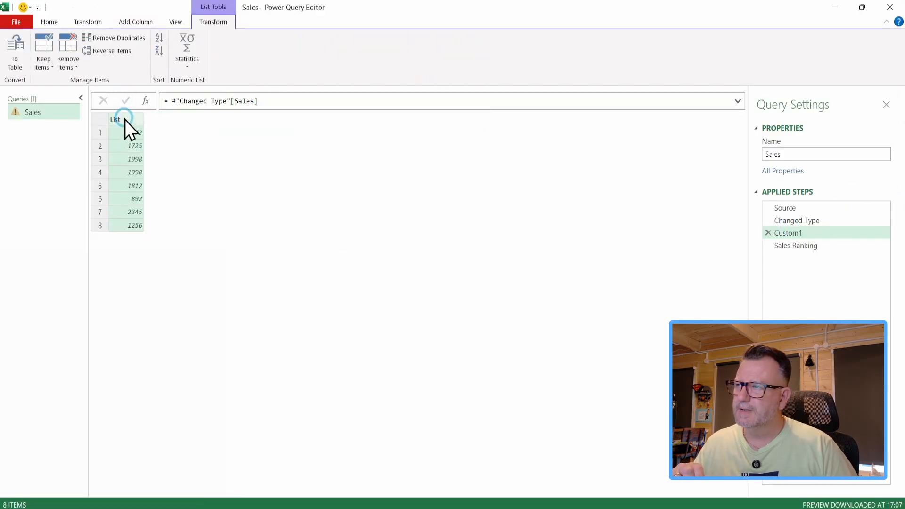
Step: Rename the Custom1 step as ListBuffer
{"action": "right_click", "coordinate": [788, 234]}
{"action": "left_click", "coordinate": [812, 255]}
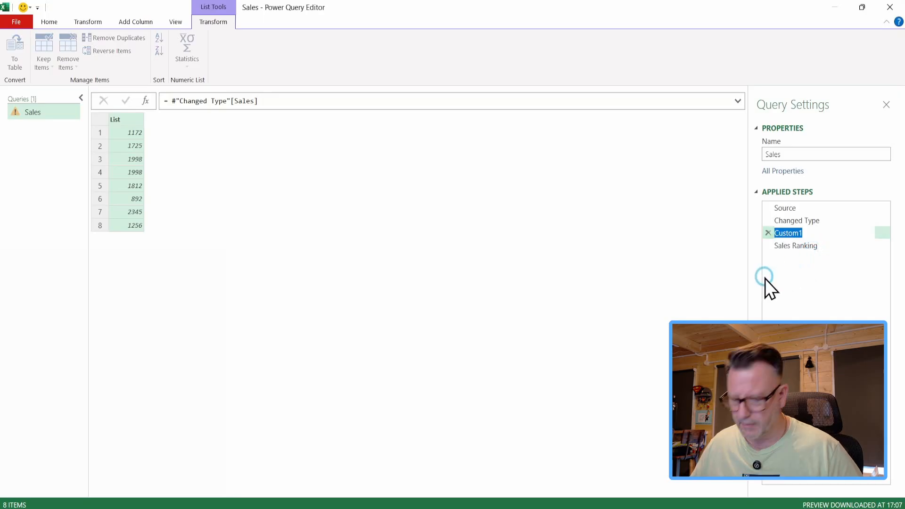
{"action": "type", "text": "ListB"}
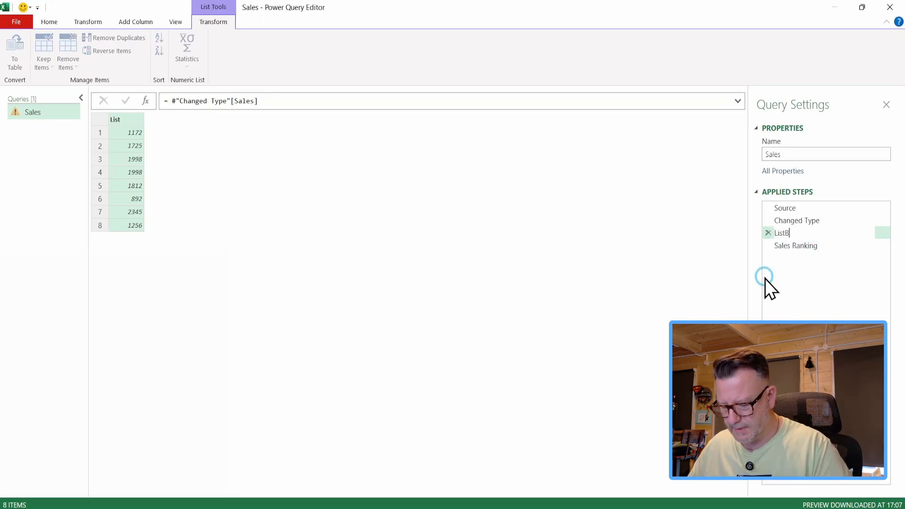
{"action": "type", "text": "uffer"}
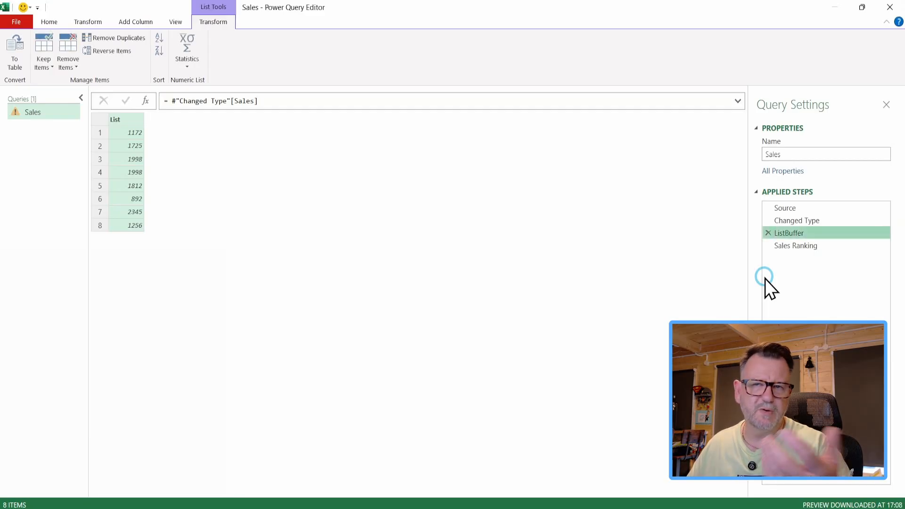
Step: Wrap the ListBuffer step's formula in List.Buffer so it reads List.Buffer( #"Changed Type"[Sales])
{"action": "left_click", "coordinate": [171, 101]}
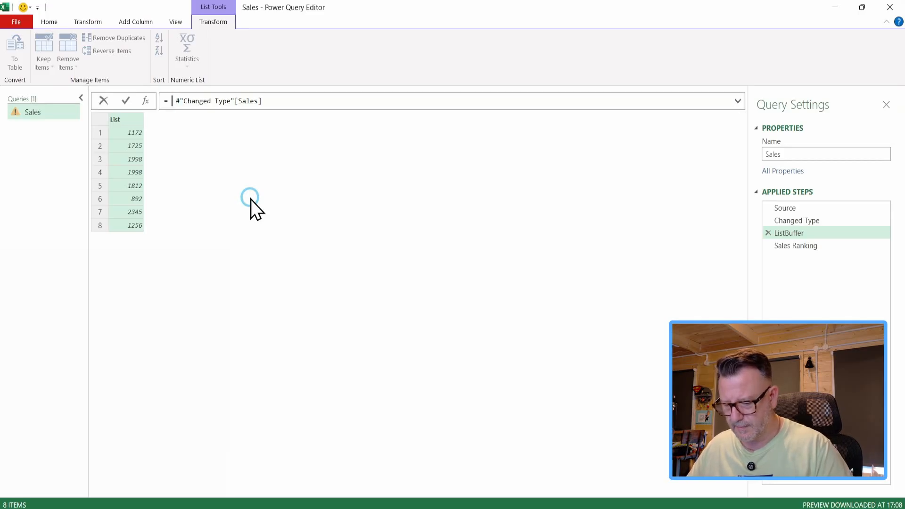
{"action": "type", "text": "lis"}
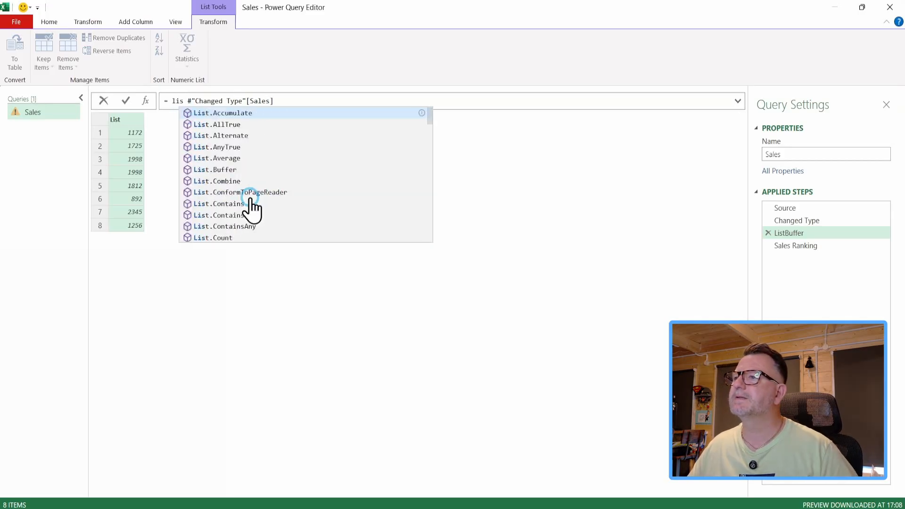
{"action": "left_click", "coordinate": [219, 170]}
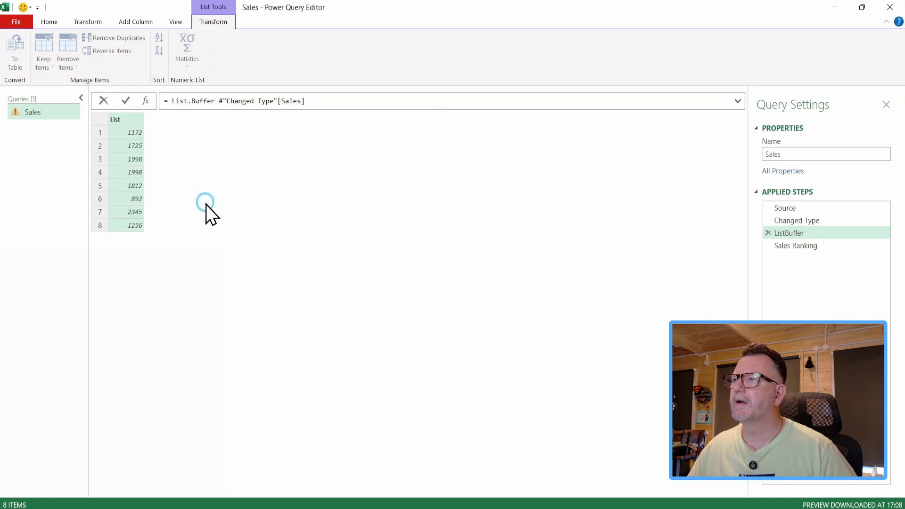
{"action": "type", "text": "("}
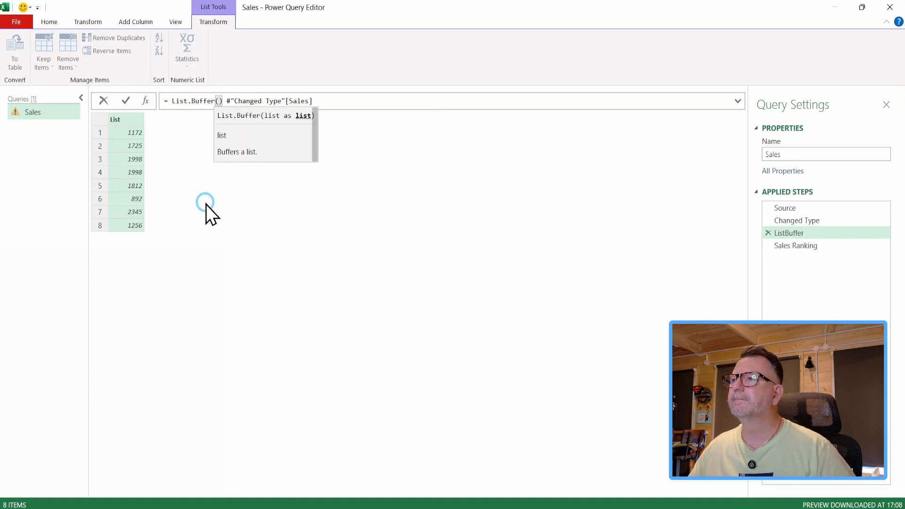
{"action": "key", "text": "Delete"}
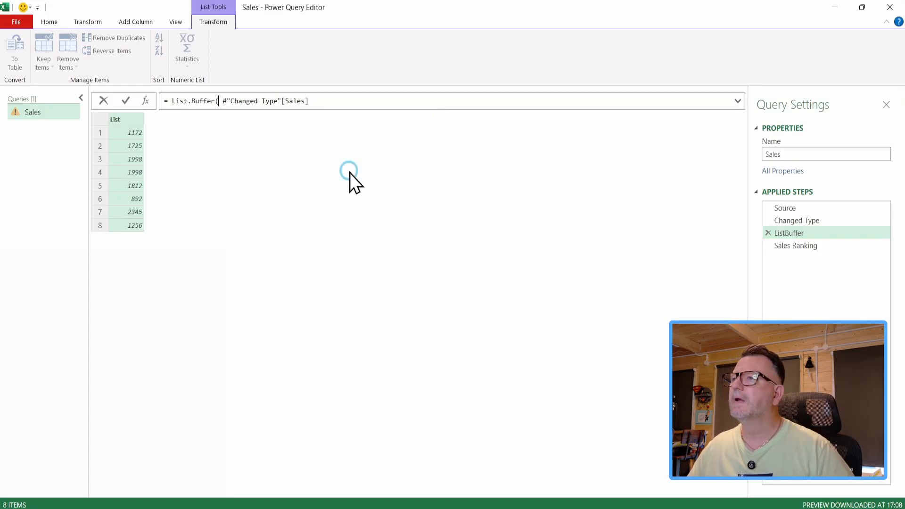
{"action": "left_click", "coordinate": [317, 101]}
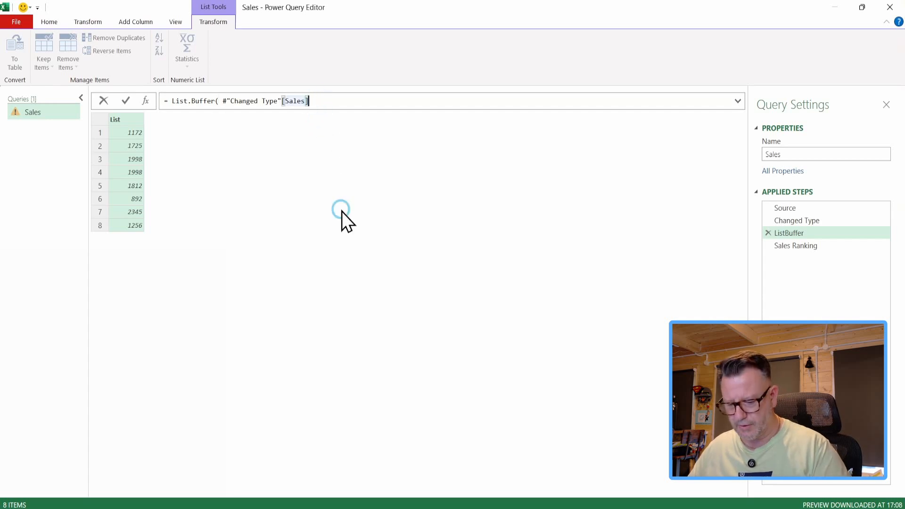
{"action": "type", "text": ")"}
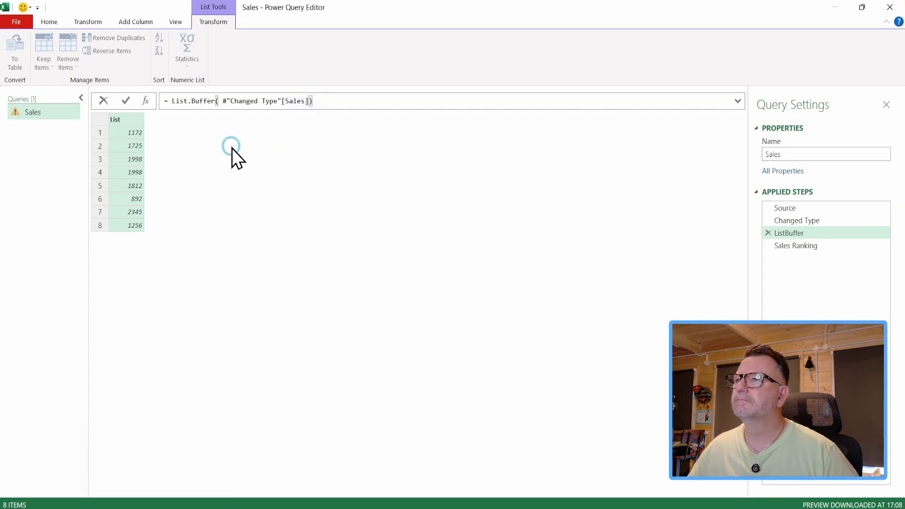
{"action": "left_click", "coordinate": [129, 101]}
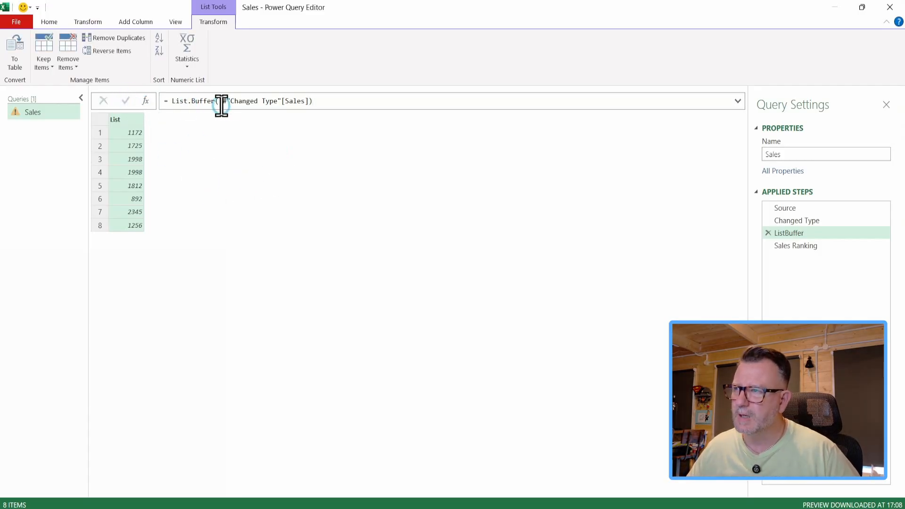
Step: Set the table argument of the Sales Ranking step's Table.AddRankColumn formula to #"Changed Type"
{"action": "left_click", "coordinate": [801, 247]}
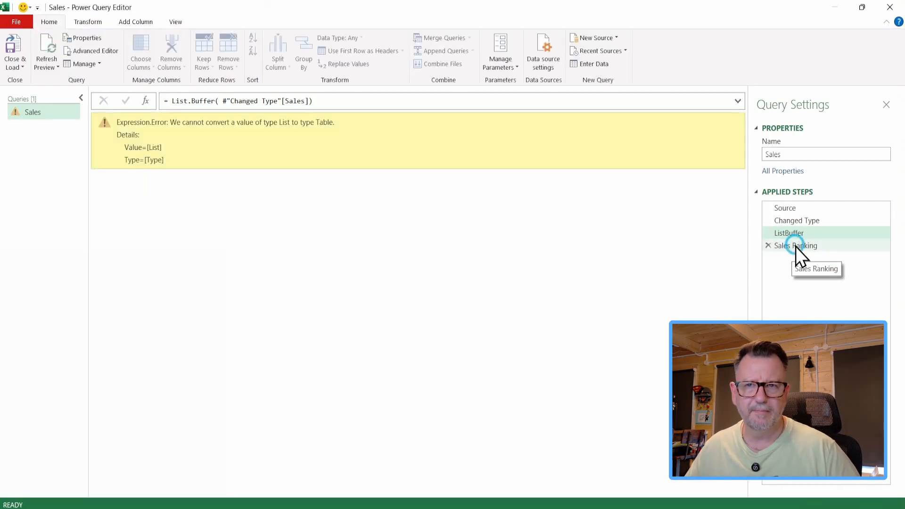
{"action": "left_click", "coordinate": [282, 100]}
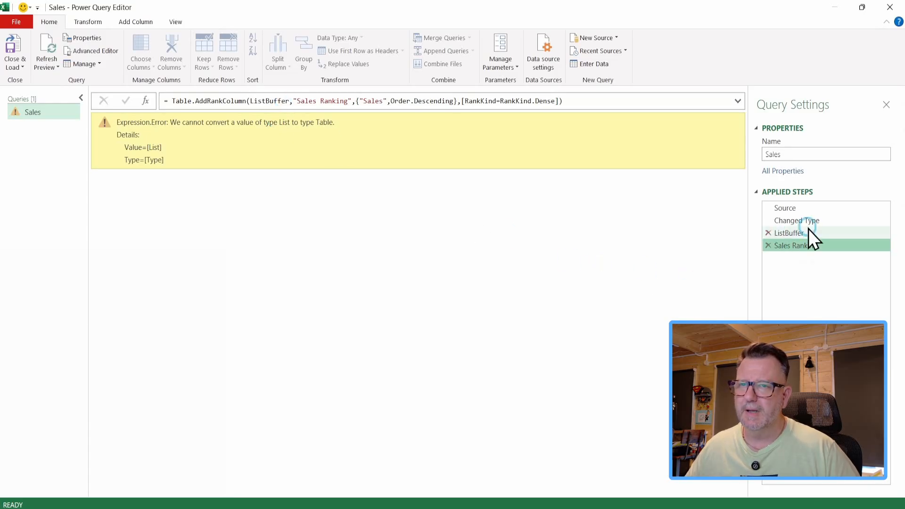
{"action": "left_click", "coordinate": [793, 222]}
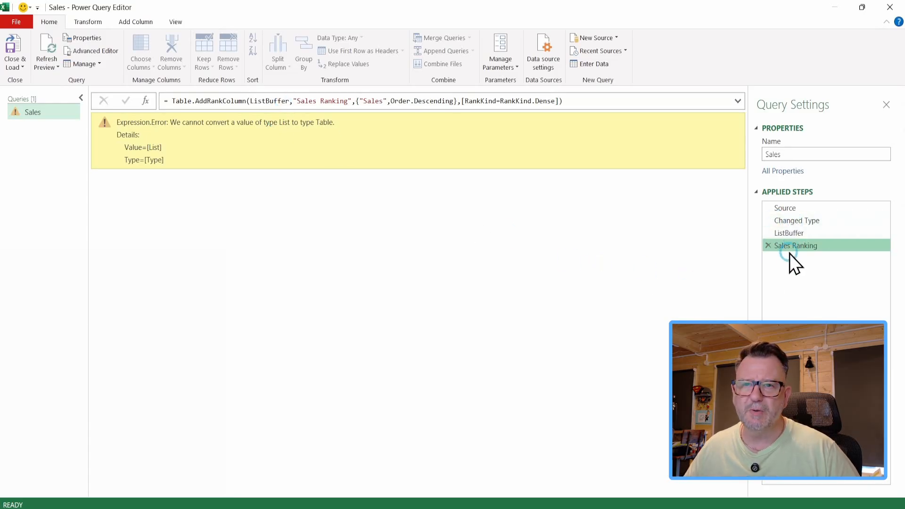
{"action": "left_click", "coordinate": [793, 248]}
{"action": "left_click", "coordinate": [441, 150]}
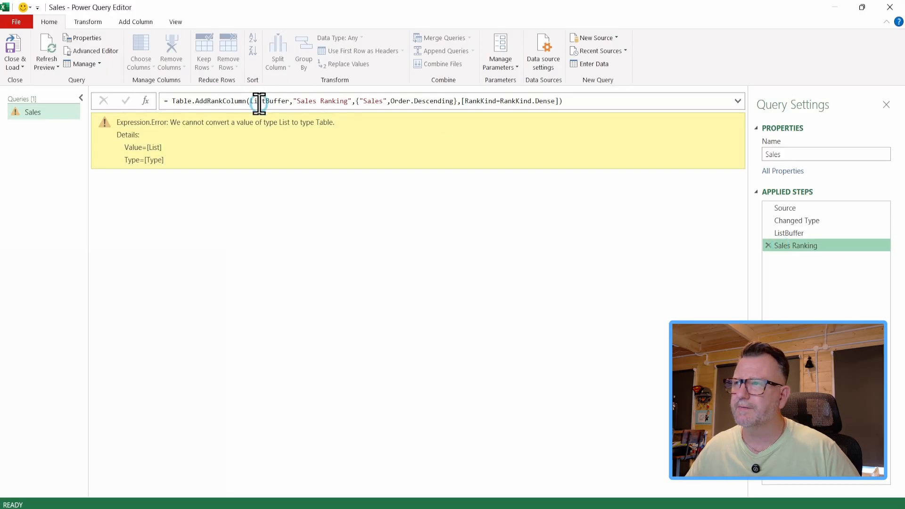
{"action": "left_click", "coordinate": [784, 221]}
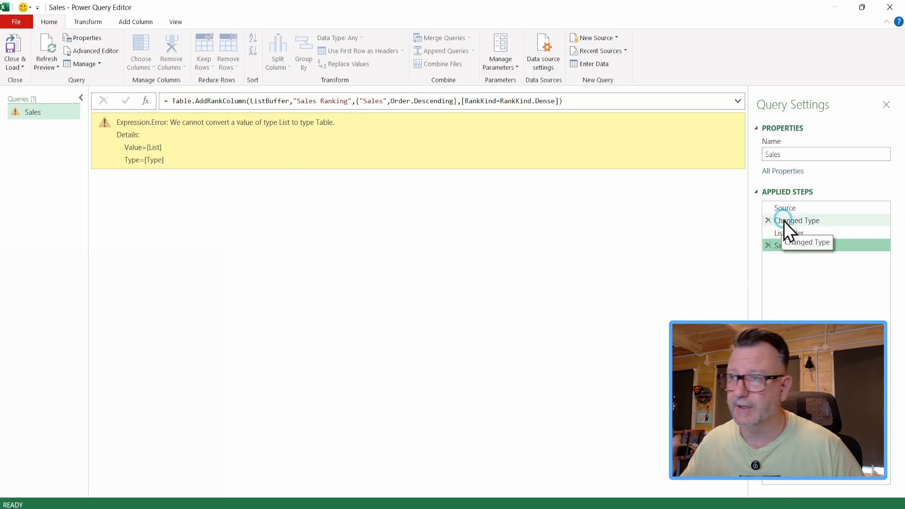
{"action": "left_click", "coordinate": [289, 100]}
{"action": "left_click", "coordinate": [310, 182]}
{"action": "key", "text": "BackSpace"}
{"action": "key", "text": "BackSpace"}
{"action": "key", "text": "BackSpace"}
{"action": "key", "text": "BackSpace"}
{"action": "key", "text": "BackSpace"}
{"action": "key", "text": "BackSpace"}
{"action": "key", "text": "BackSpace"}
{"action": "key", "text": "BackSpace"}
{"action": "key", "text": "BackSpace"}
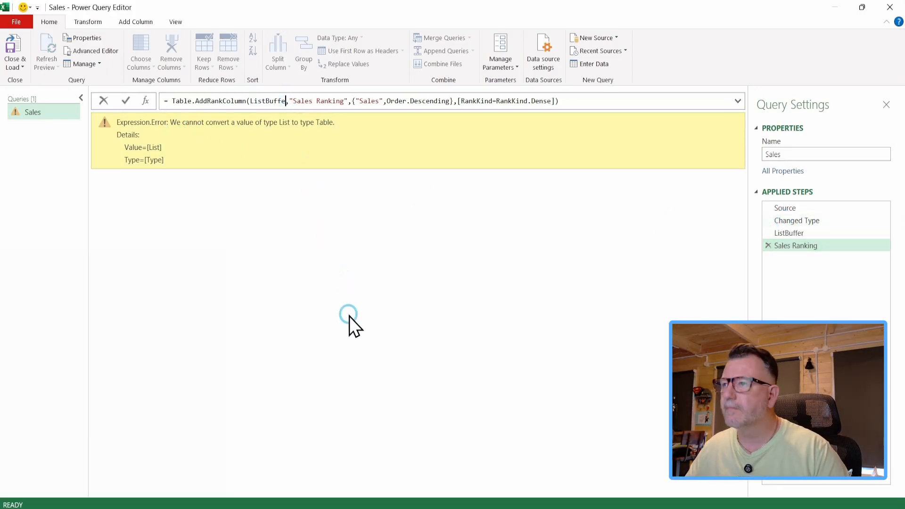
{"action": "key", "text": "BackSpace"}
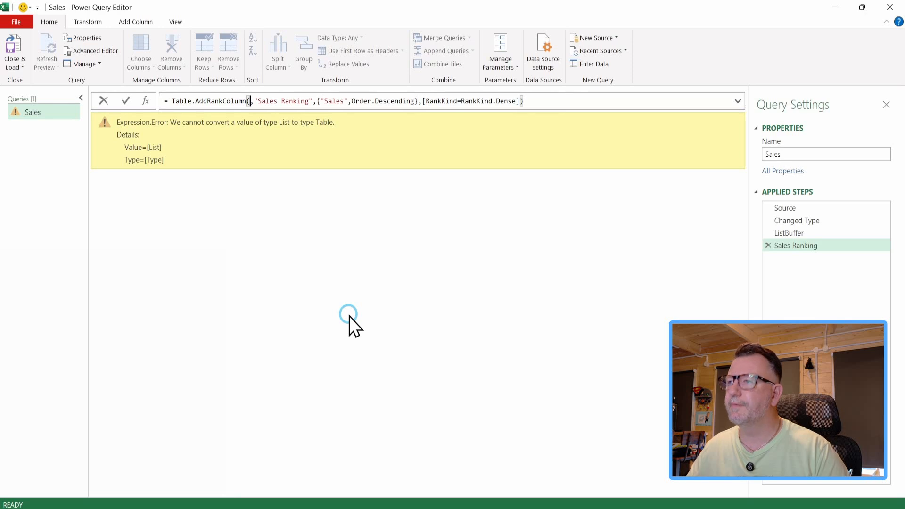
{"action": "type", "text": "#"}
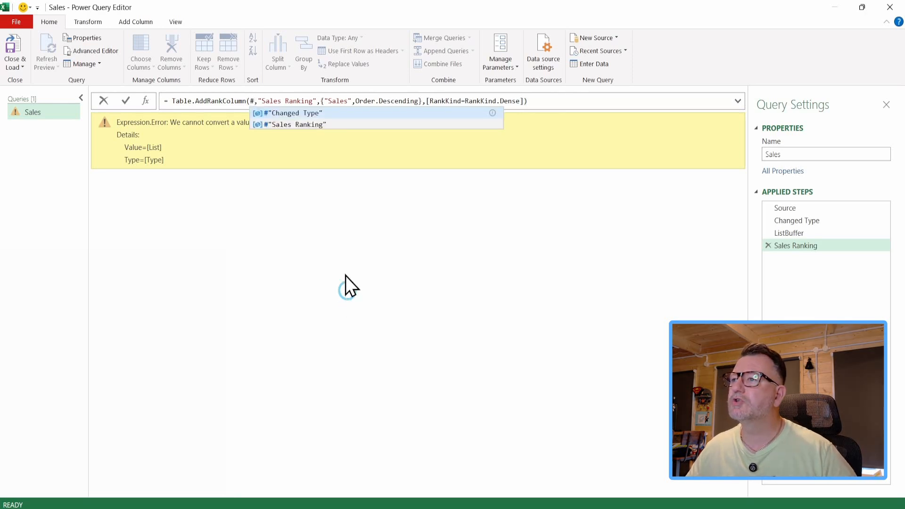
{"action": "left_click", "coordinate": [294, 113]}
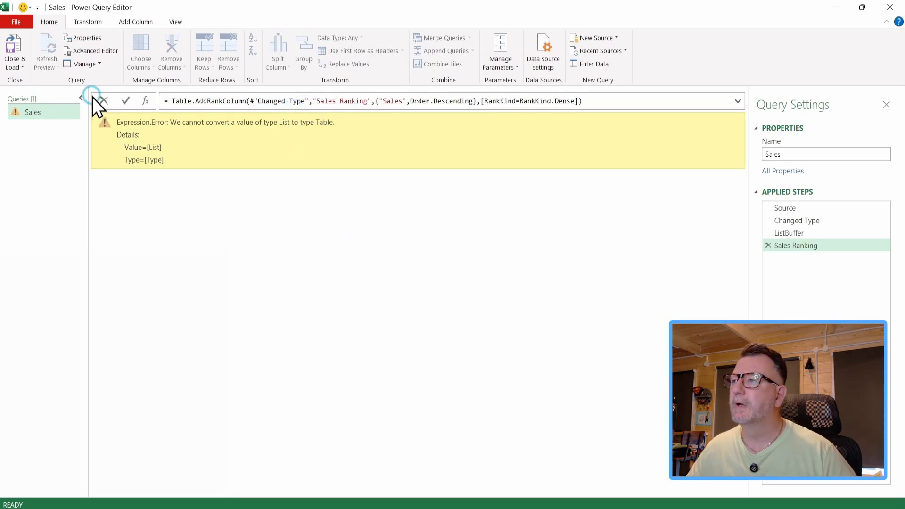
{"action": "left_click", "coordinate": [125, 101]}
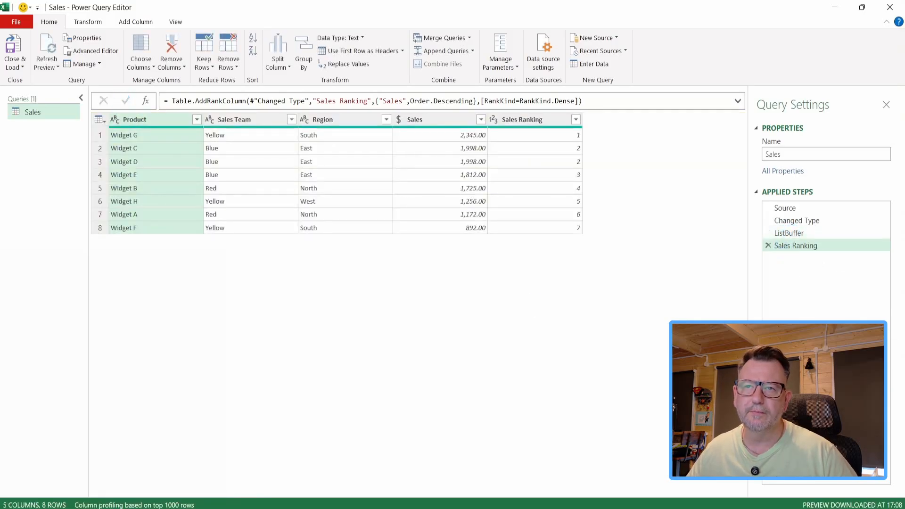
Step: Start a custom column based on the Sales Ranking step and name it % of Sales
{"action": "left_click", "coordinate": [788, 234]}
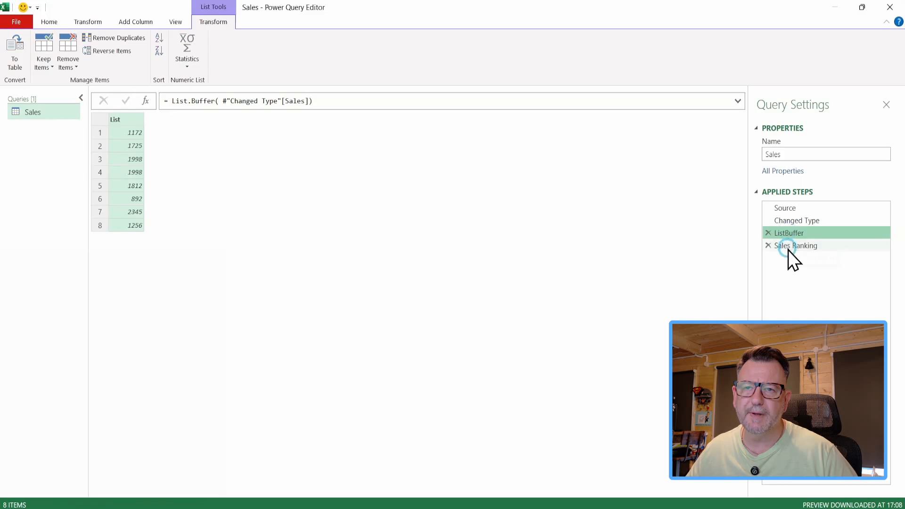
{"action": "left_click", "coordinate": [788, 245]}
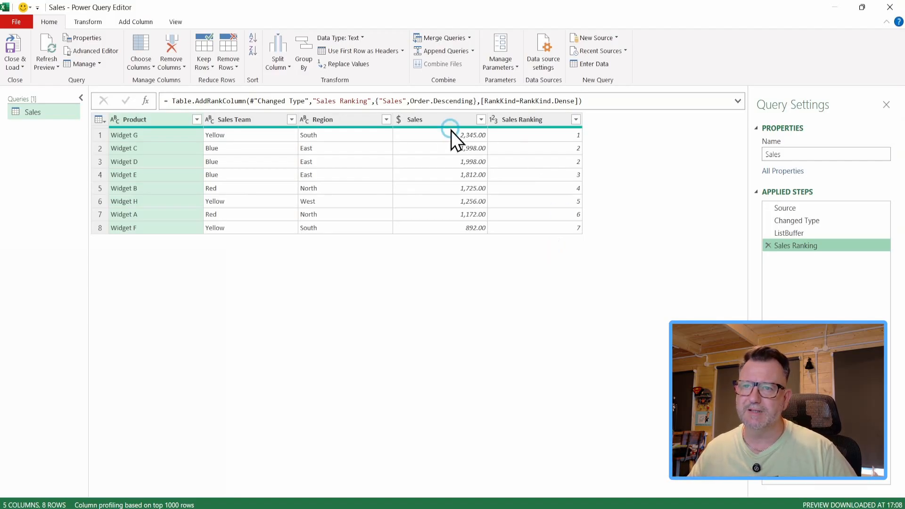
{"action": "mouse_move", "coordinate": [788, 239]}
{"action": "left_mouse_down"}
{"action": "mouse_move", "coordinate": [698, 262]}
{"action": "mouse_move", "coordinate": [784, 236]}
{"action": "left_mouse_up"}
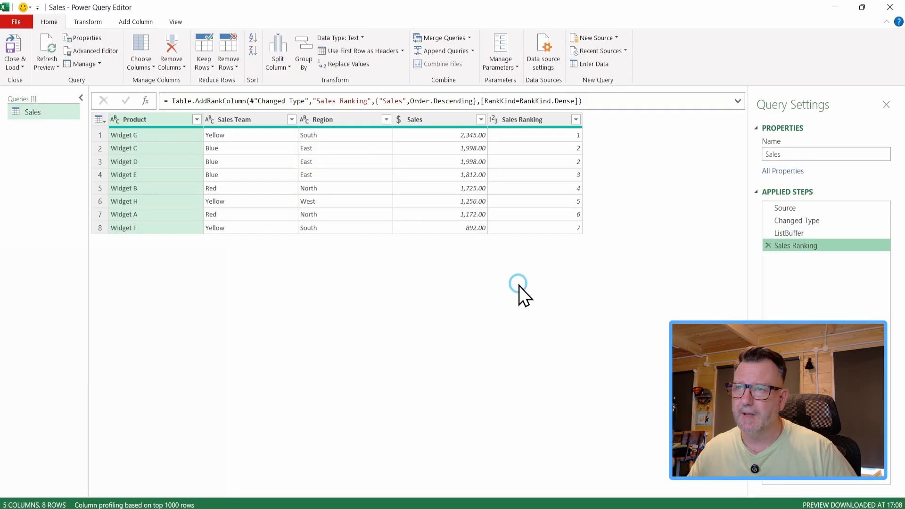
{"action": "left_click", "coordinate": [133, 26]}
{"action": "left_click", "coordinate": [54, 66]}
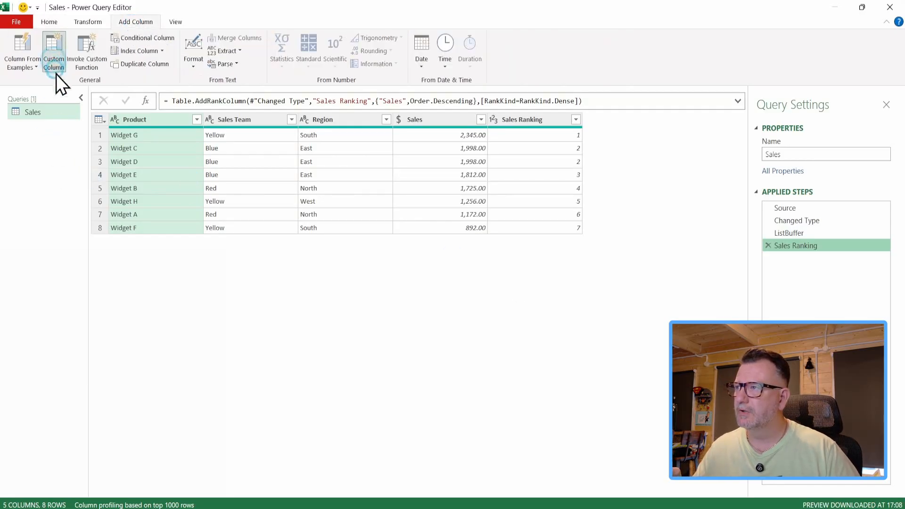
{"action": "left_click", "coordinate": [293, 195]}
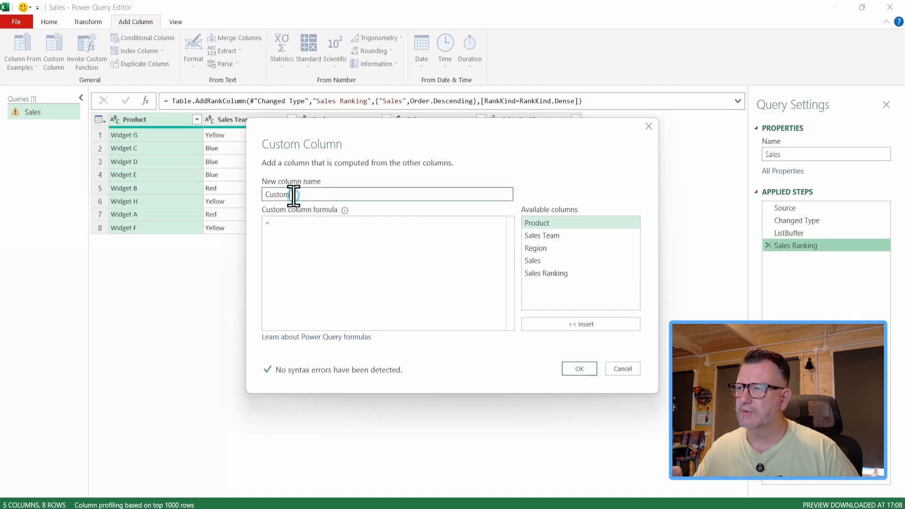
{"action": "left_click_drag", "start_coordinate": [293, 195], "coordinate": [215, 189]}
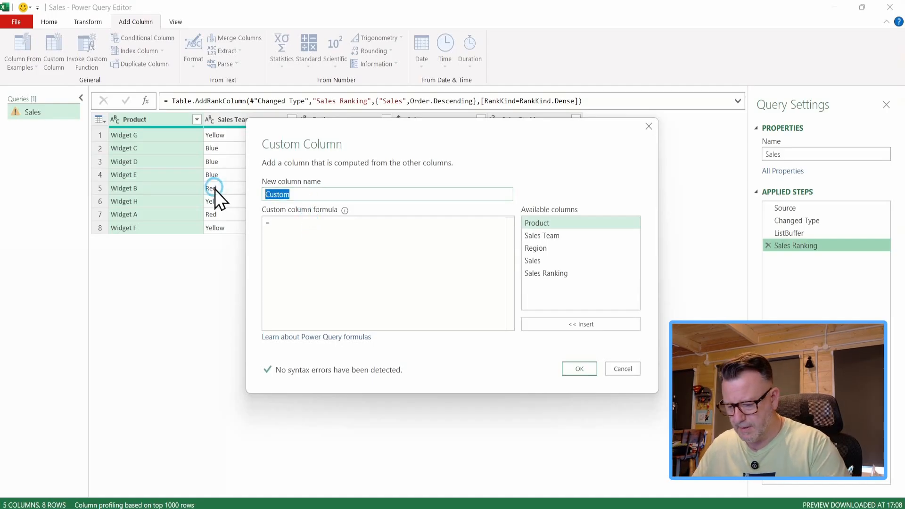
{"action": "type", "text": "% "}
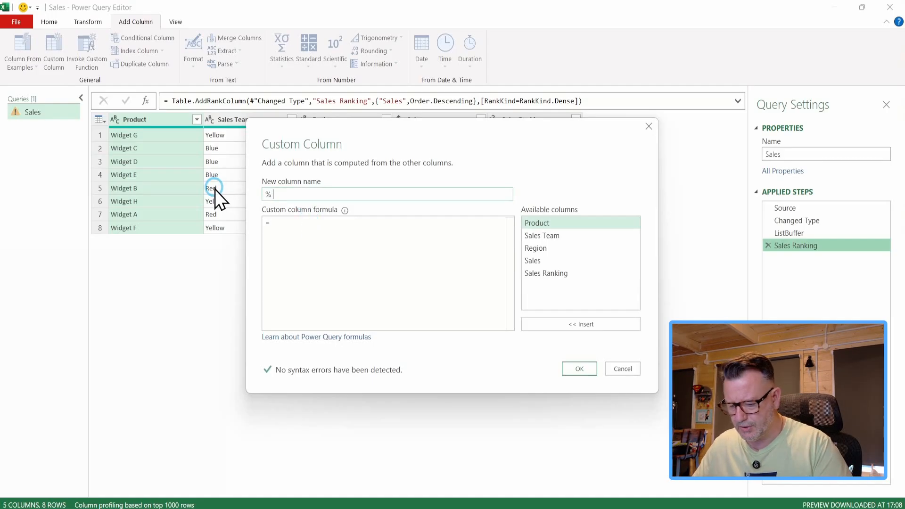
{"action": "type", "text": "of Sales"}
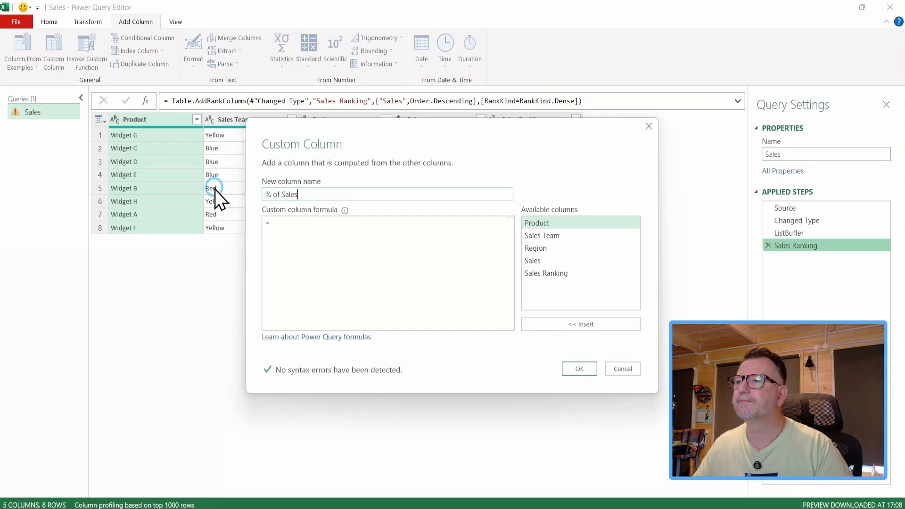
Step: Begin the custom column's formula by dividing the Sales column by the List.Sum function
{"action": "left_click", "coordinate": [265, 205]}
{"action": "left_click", "coordinate": [285, 225]}
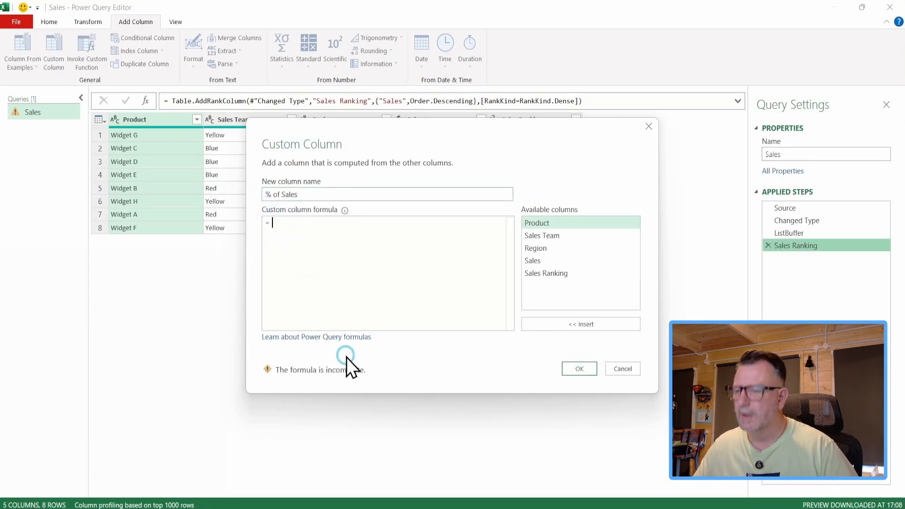
{"action": "double_click", "coordinate": [541, 264]}
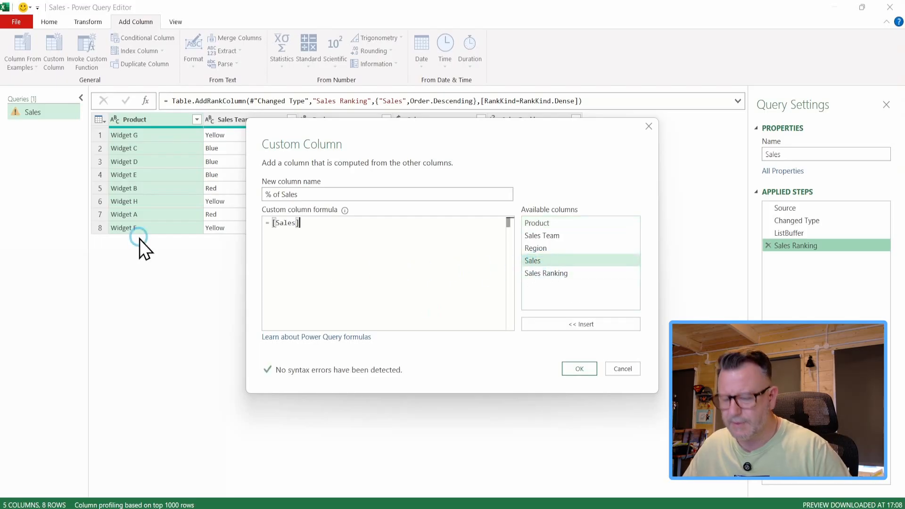
{"action": "type", "text": "/list"}
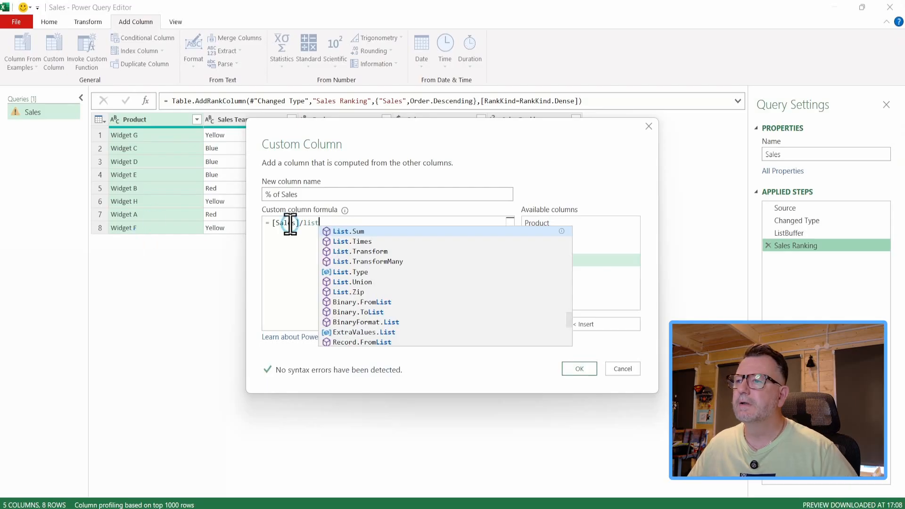
{"action": "left_click", "coordinate": [360, 231]}
{"action": "type", "text": "("}
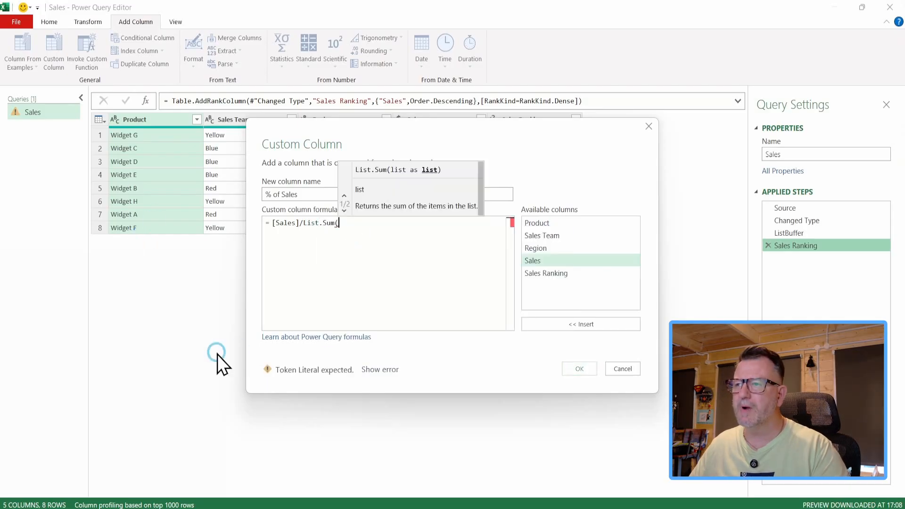
Step: Complete the formula as [Sales]/List.Sum(#"ListBuffer") and create the % of Sales column
{"action": "type", "text": "#"}
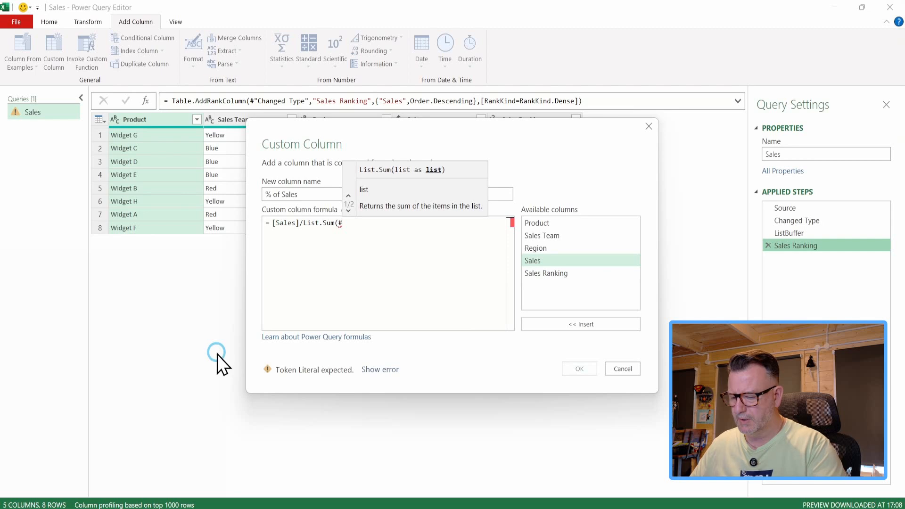
{"action": "type", "text": "\"\""}
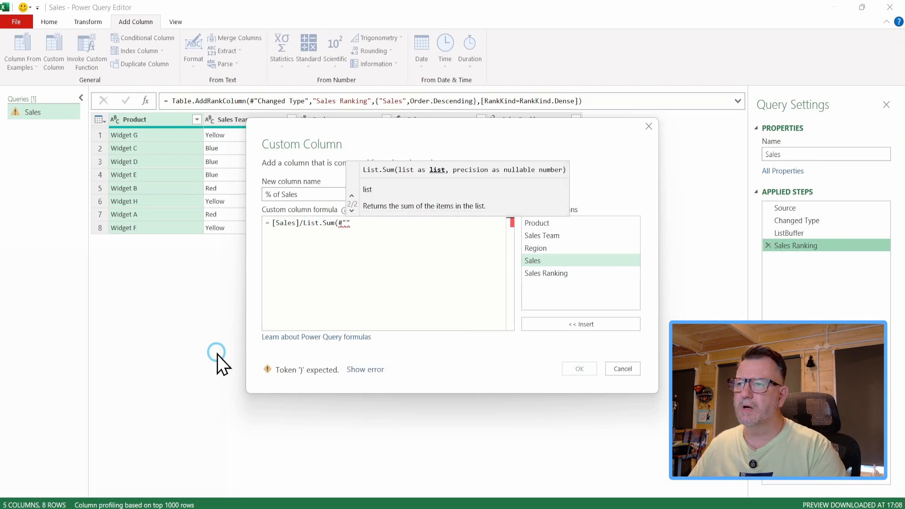
{"action": "type", "text": "List"}
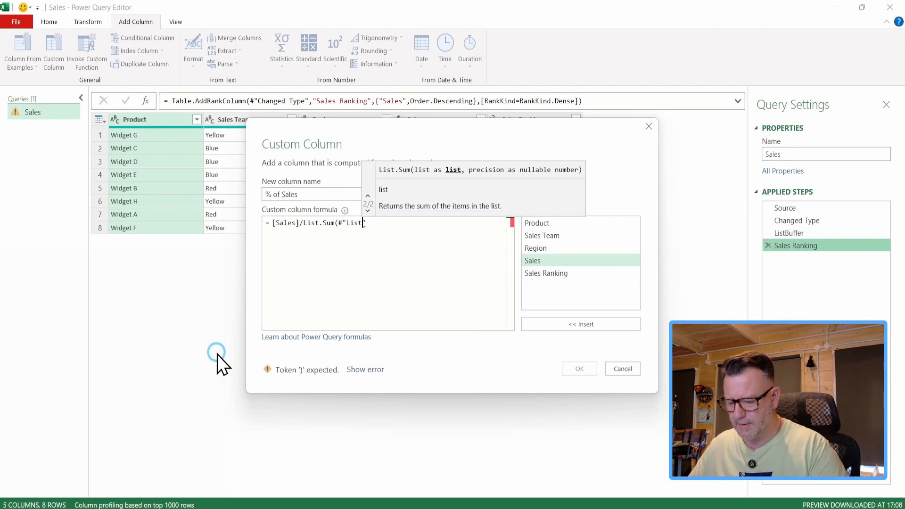
{"action": "type", "text": "Buffer"}
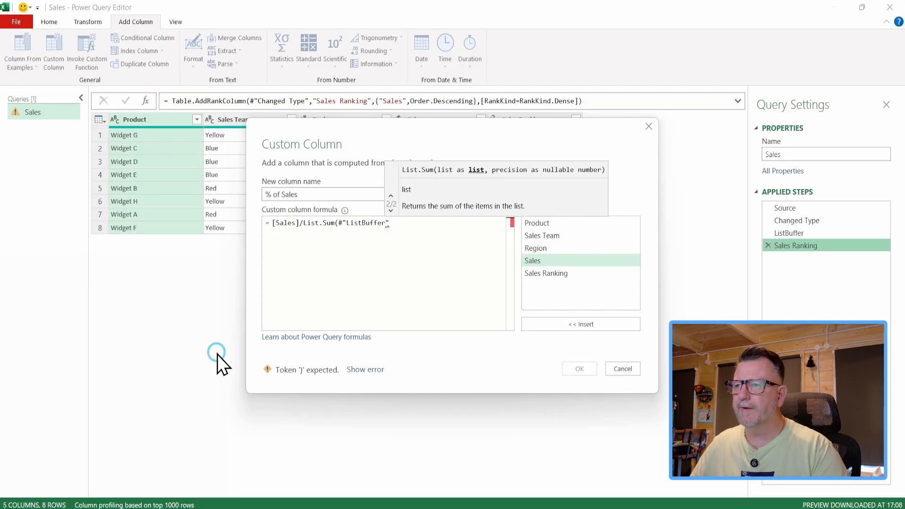
{"action": "left_click", "coordinate": [399, 222]}
{"action": "type", "text": ")"}
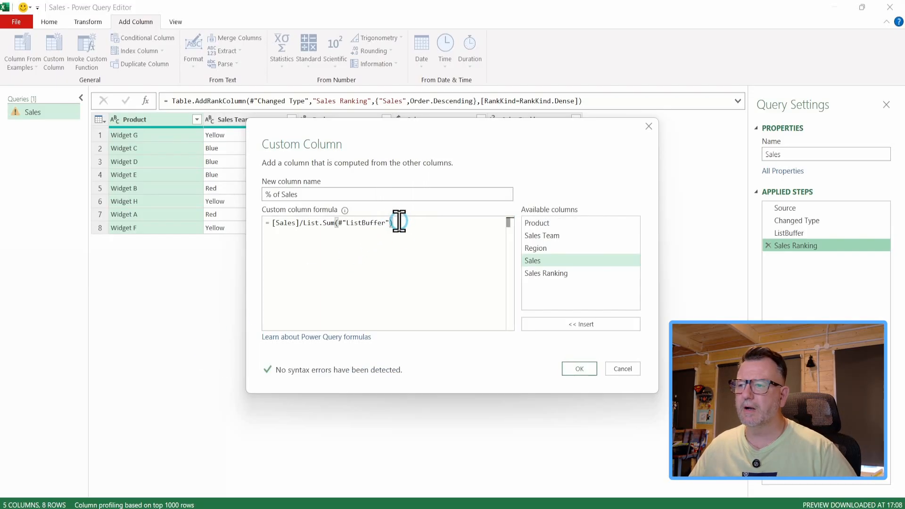
{"action": "left_click", "coordinate": [251, 380]}
{"action": "left_click", "coordinate": [719, 206]}
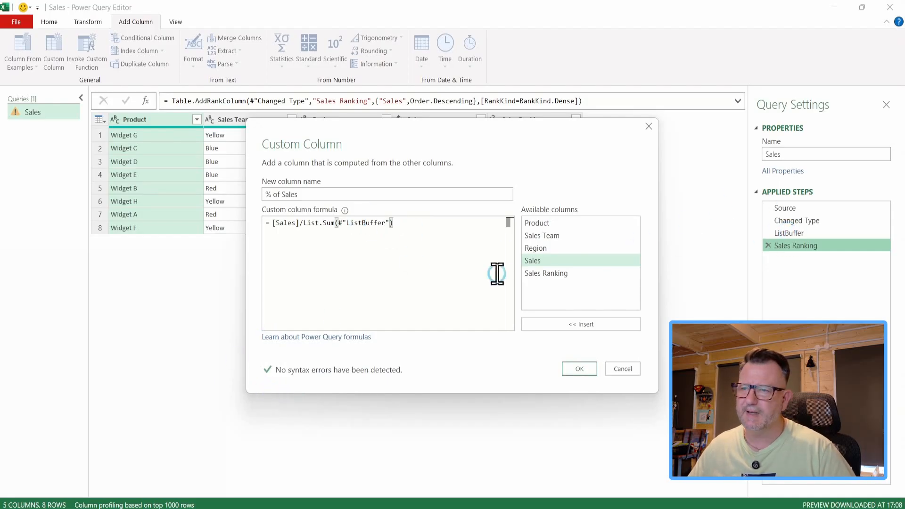
{"action": "left_click", "coordinate": [358, 354]}
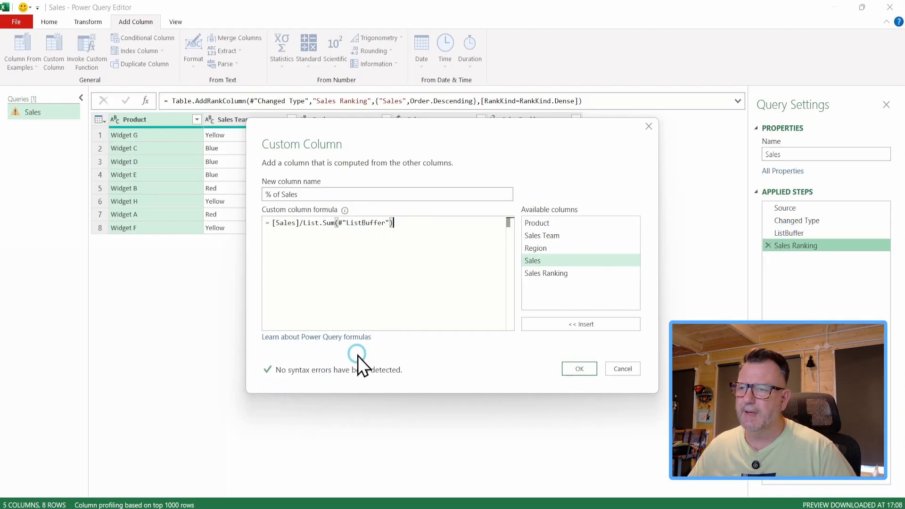
{"action": "left_click", "coordinate": [577, 369]}
{"action": "left_click", "coordinate": [629, 265]}
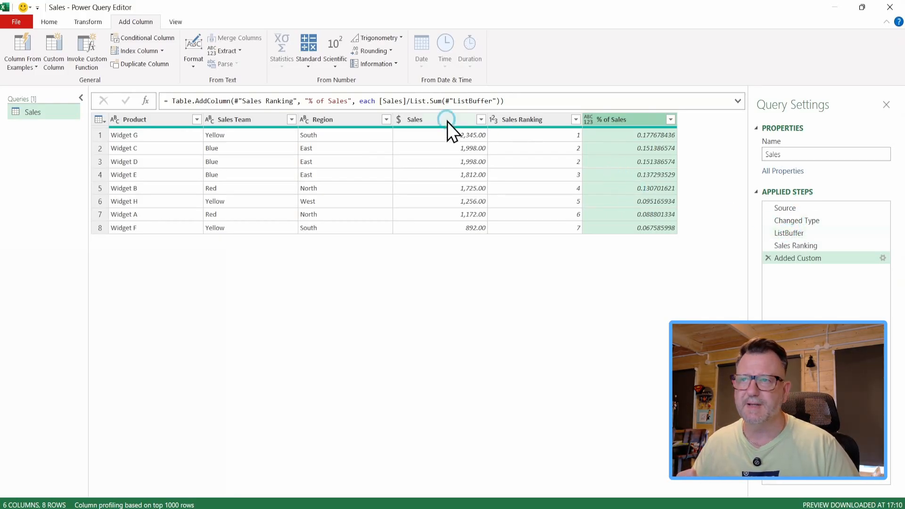
Step: Add Percentage.Type as the column type argument of the Added Custom step's Table.AddColumn formula
{"action": "left_click", "coordinate": [502, 101]}
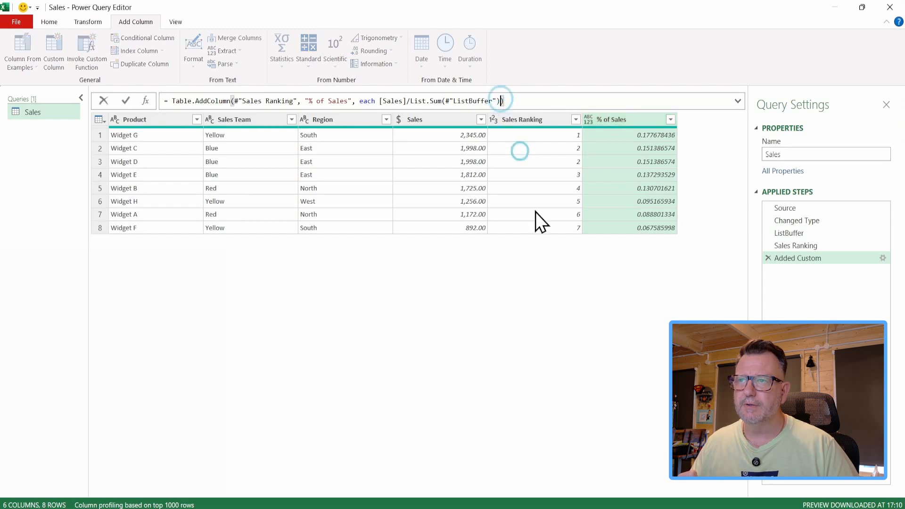
{"action": "type", "text": ","}
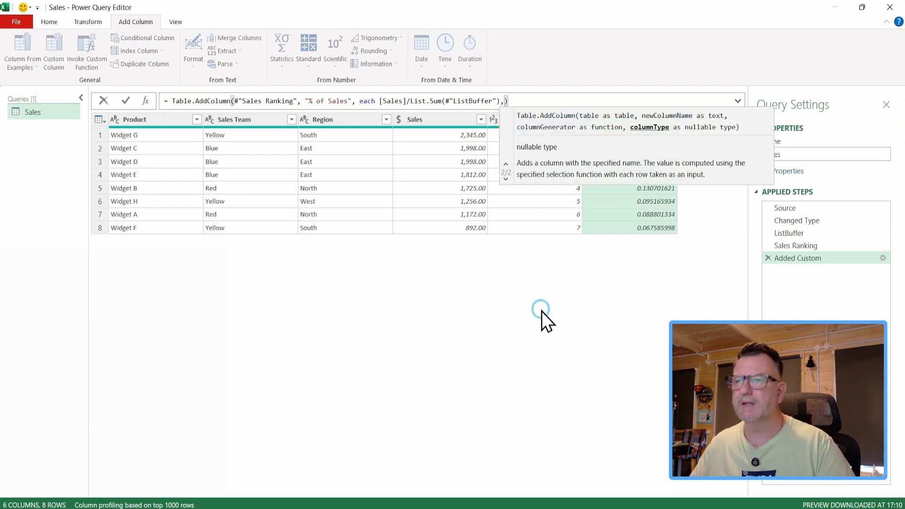
{"action": "type", "text": "per"}
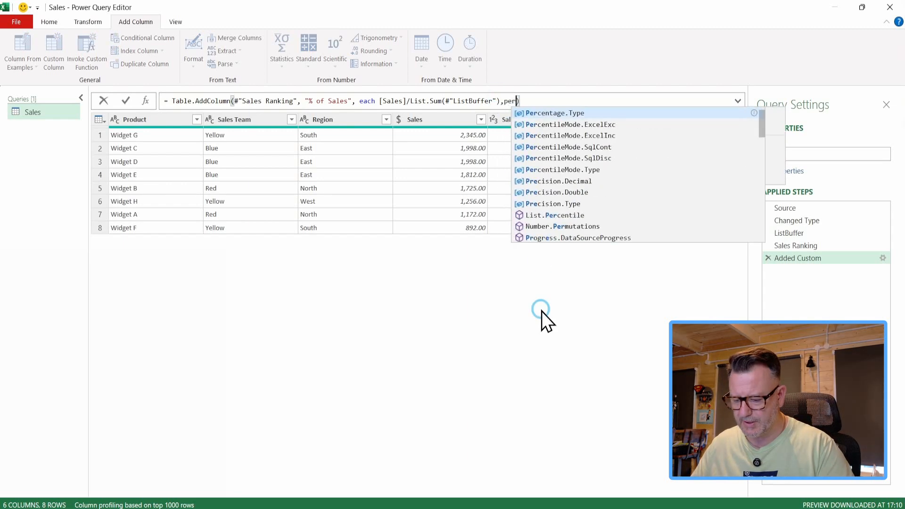
{"action": "left_click", "coordinate": [563, 114]}
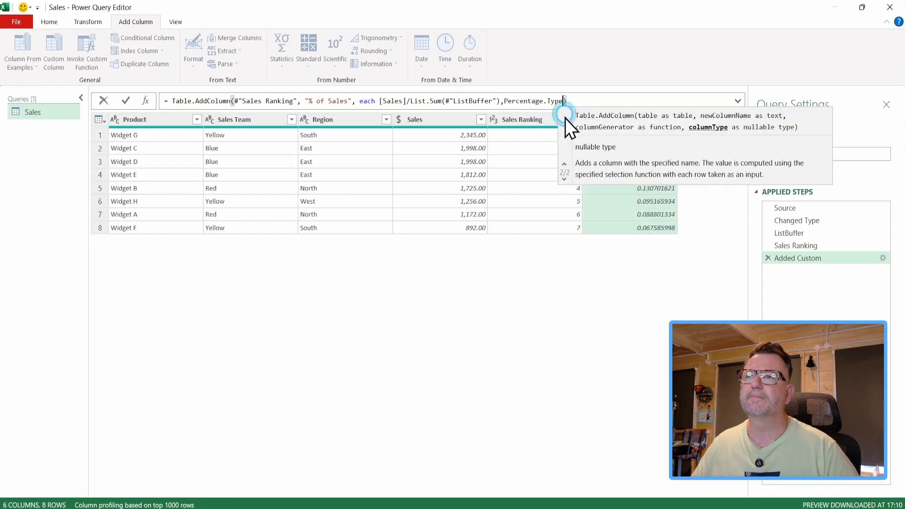
{"action": "left_click", "coordinate": [126, 100]}
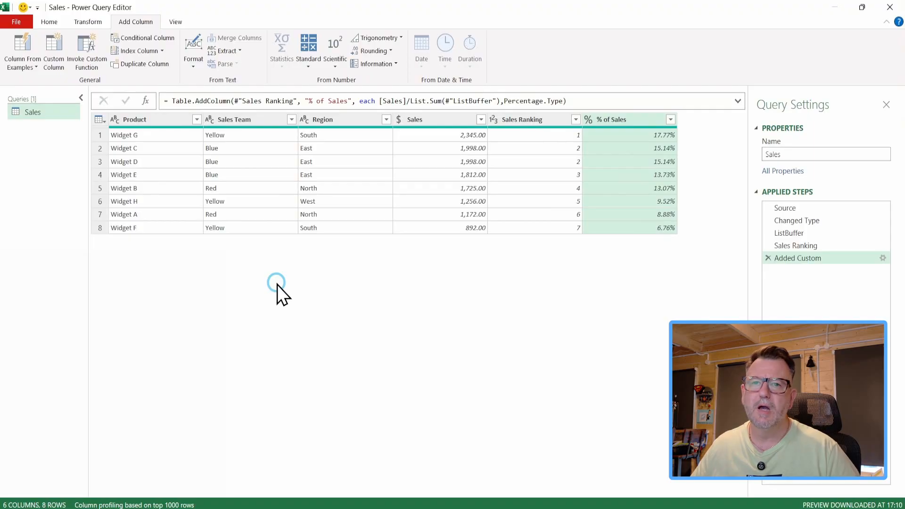
Step: Rename the Added Custom step as % of Sales
{"action": "right_click", "coordinate": [785, 261]}
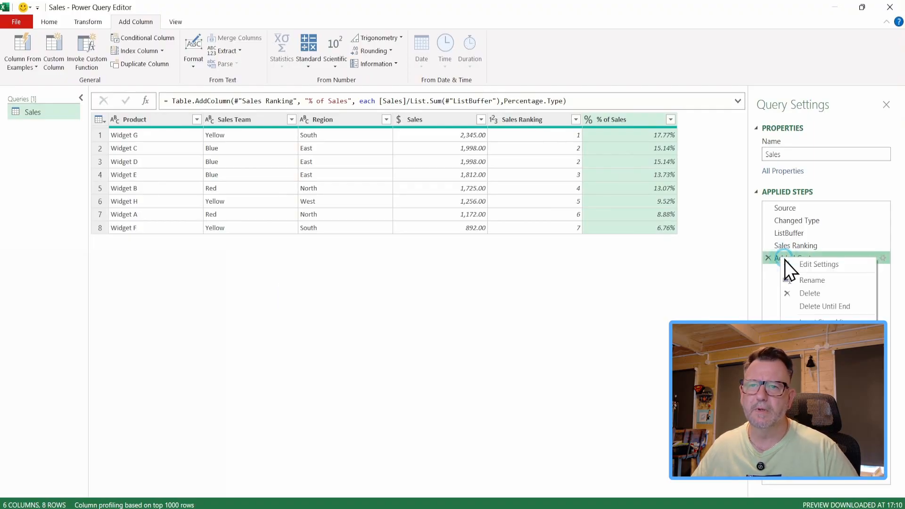
{"action": "left_click", "coordinate": [809, 283]}
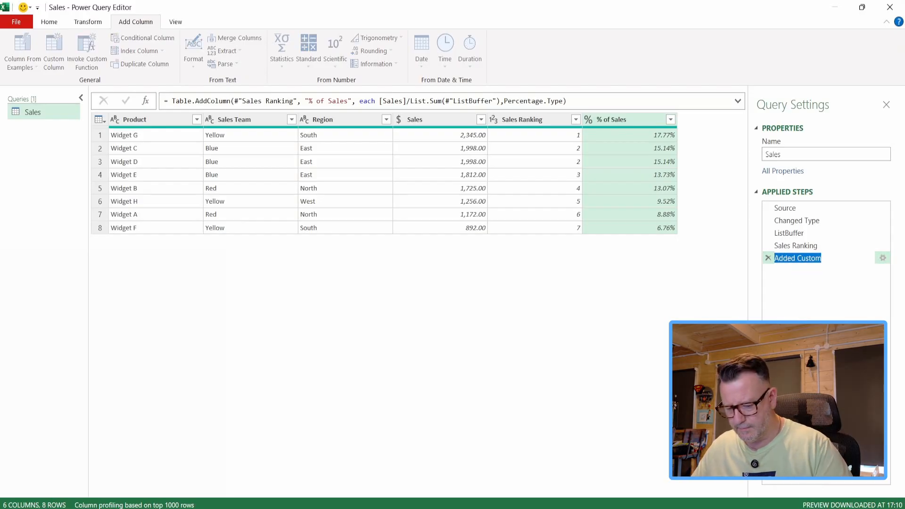
{"action": "type", "text": "% o"}
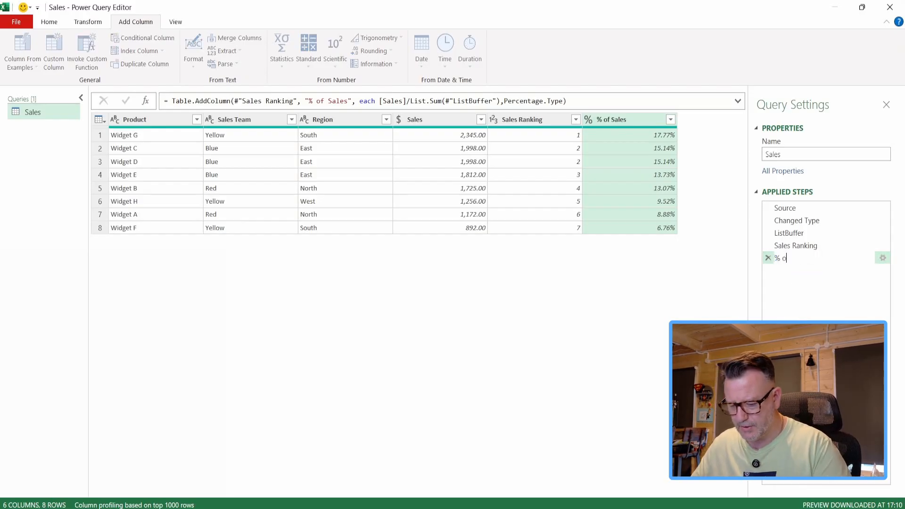
{"action": "type", "text": "f Sales"}
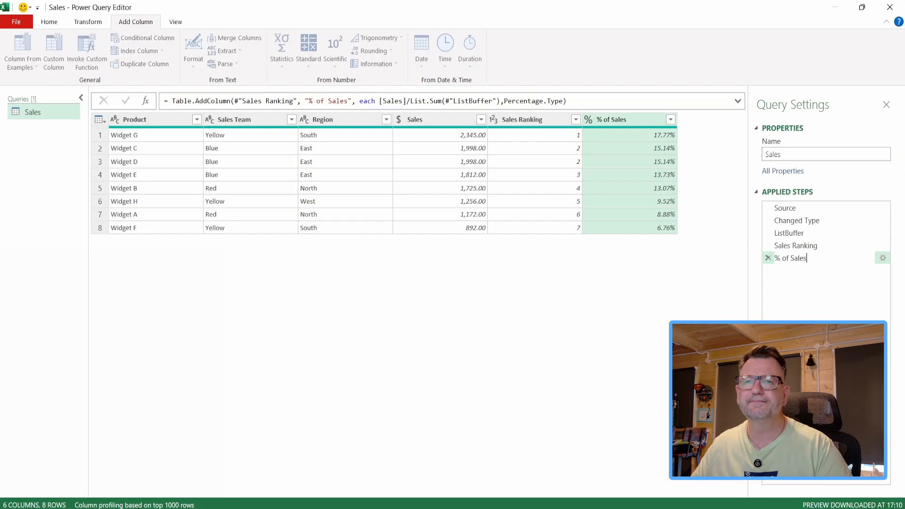
{"action": "key", "text": "Return"}
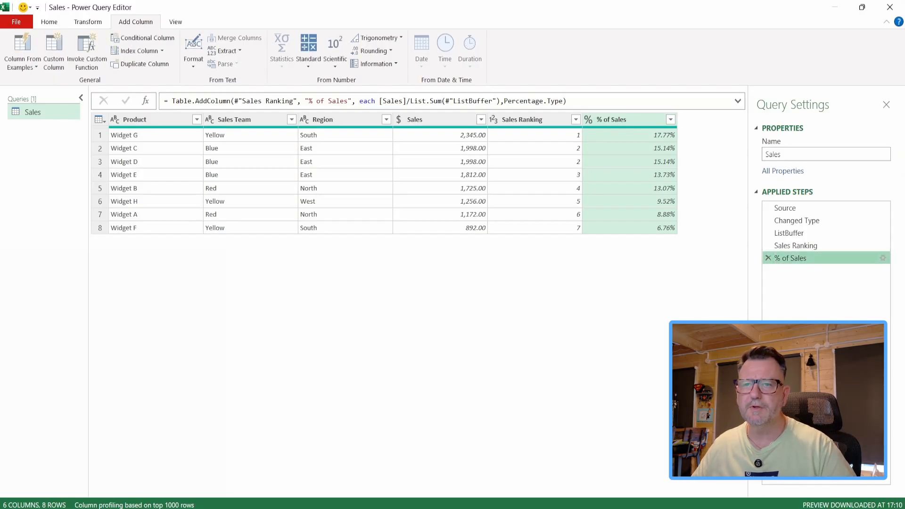
Step: Rename the query as Sales Stats, then close the editor and load the result into the Excel workbook
{"action": "left_click", "coordinate": [785, 155]}
{"action": "type", "text": "S"}
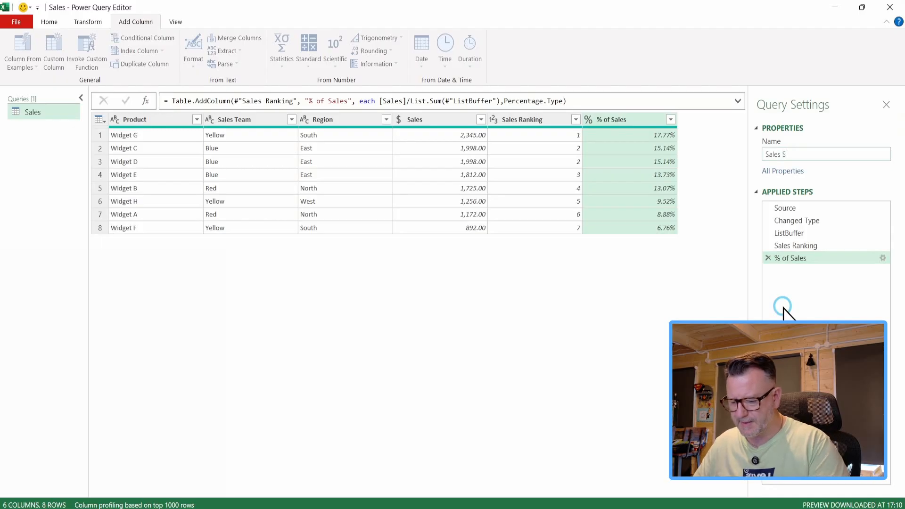
{"action": "type", "text": "tats"}
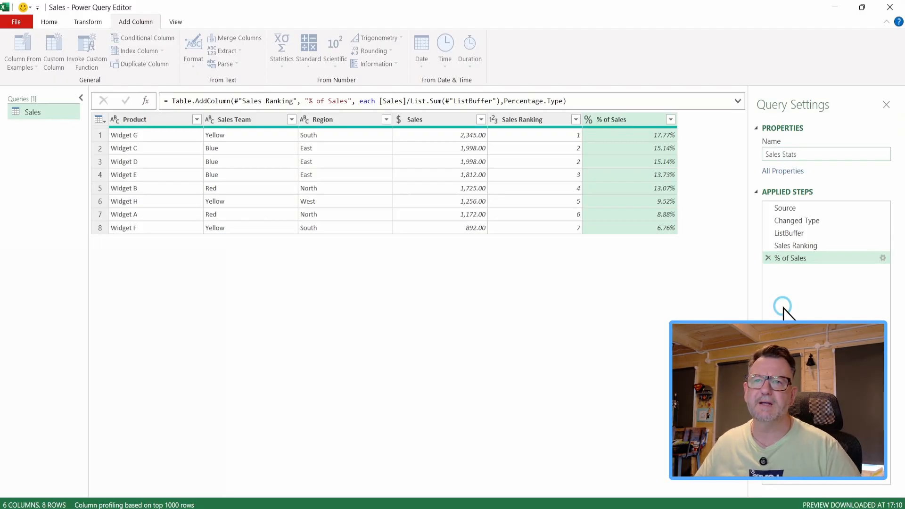
{"action": "key", "text": "Return"}
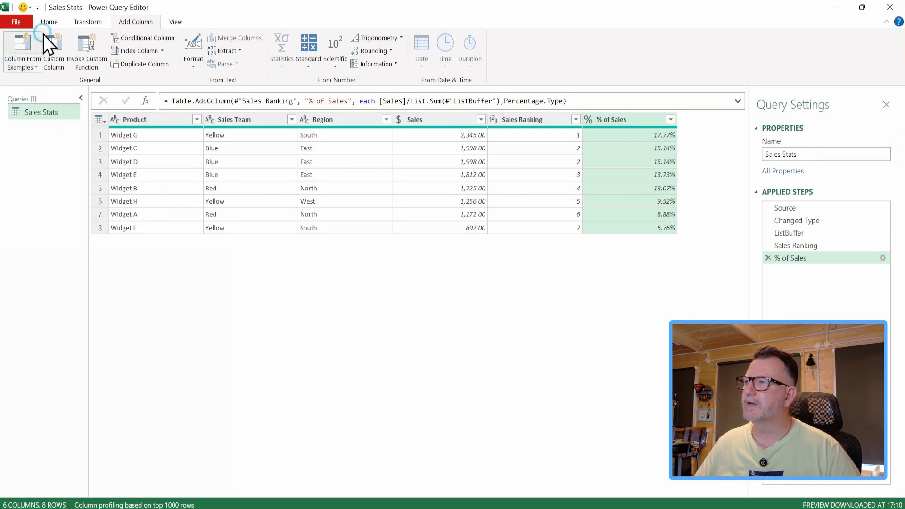
{"action": "left_click", "coordinate": [51, 24]}
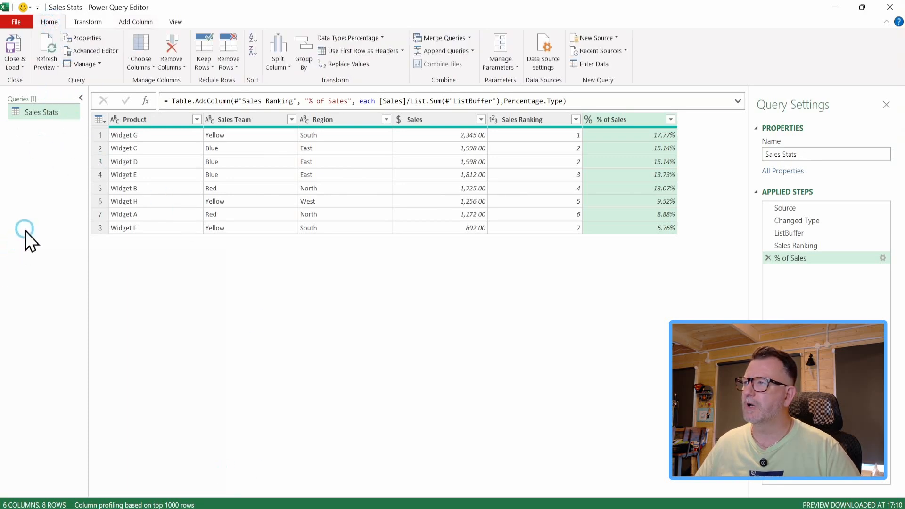
{"action": "left_click", "coordinate": [18, 53]}
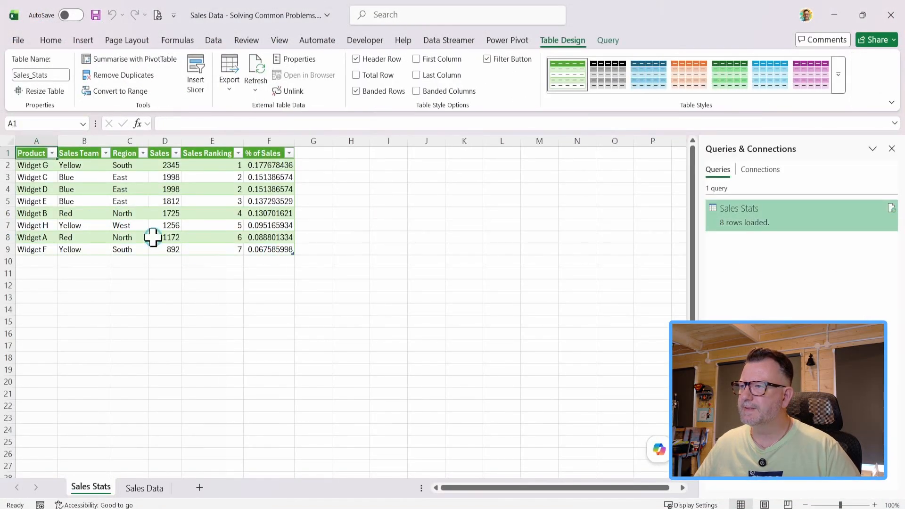
Step: Format the Sales values in D2:D9 of the Sales Stats table as Currency
{"action": "left_click", "coordinate": [165, 166]}
{"action": "left_click_drag", "start_coordinate": [165, 166], "coordinate": [160, 249]}
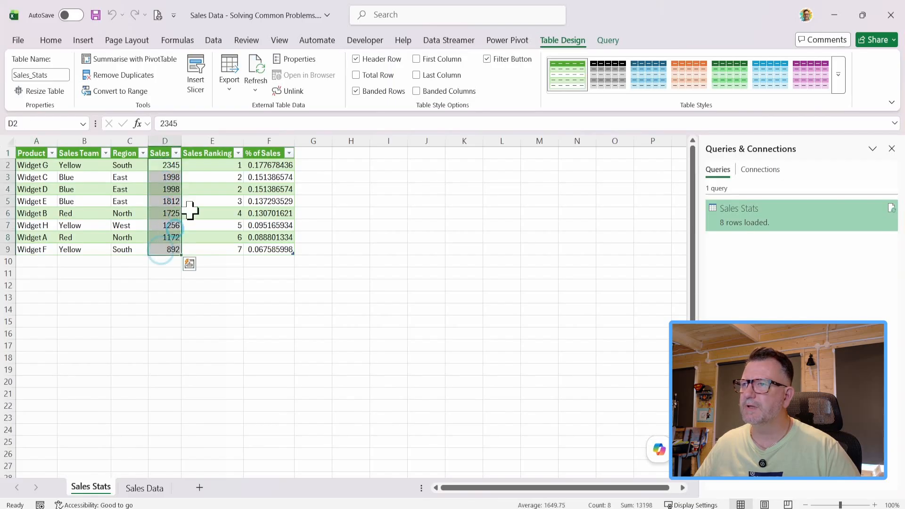
{"action": "left_click", "coordinate": [33, 40]}
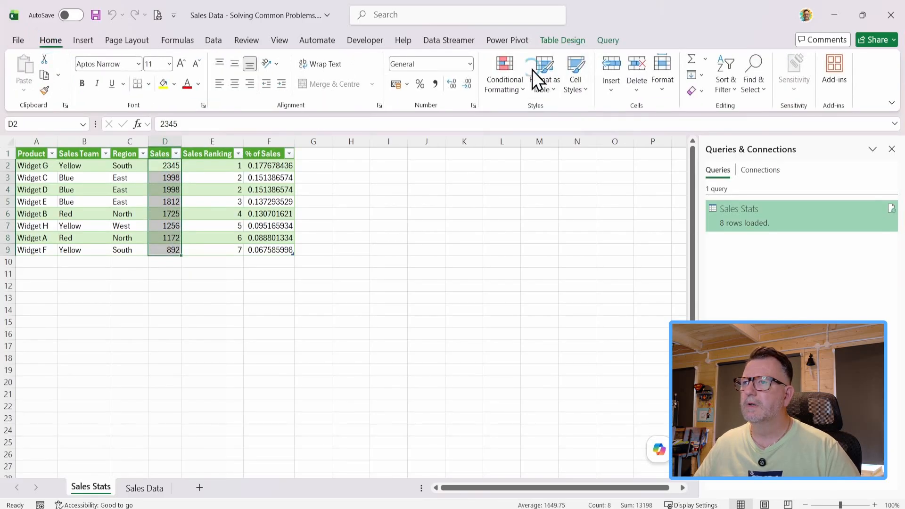
{"action": "left_click", "coordinate": [470, 64]}
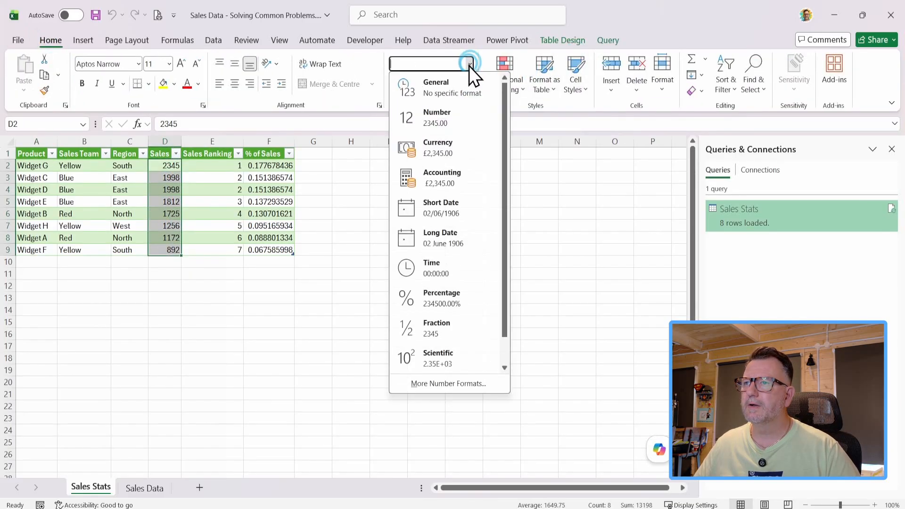
{"action": "left_click", "coordinate": [427, 148]}
Step: Format the % of Sales values in F2:F9 of the Sales Stats table as percentages
{"action": "left_click_drag", "start_coordinate": [283, 166], "coordinate": [286, 249]}
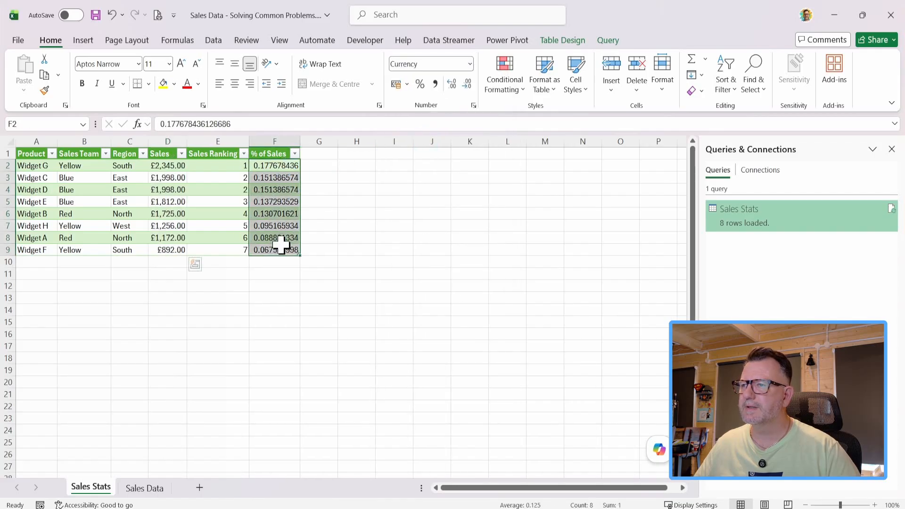
{"action": "left_click", "coordinate": [423, 81]}
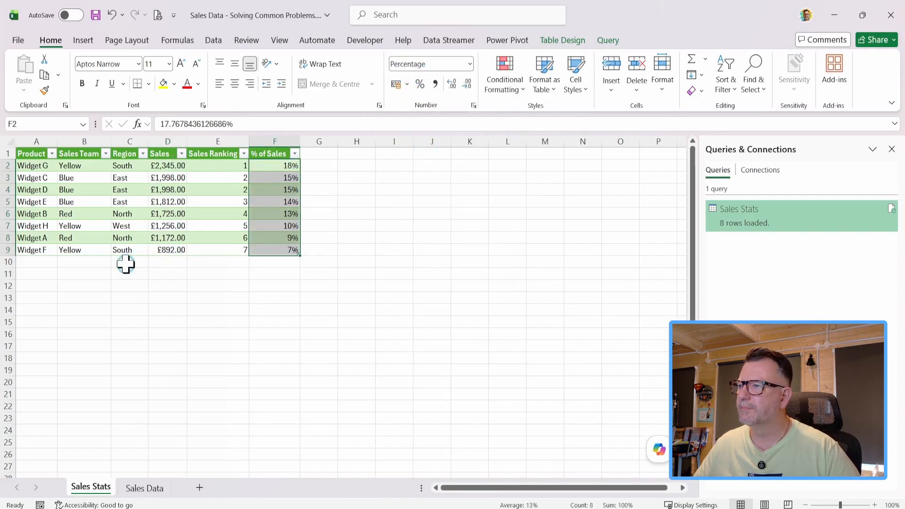
{"action": "left_click", "coordinate": [99, 215]}
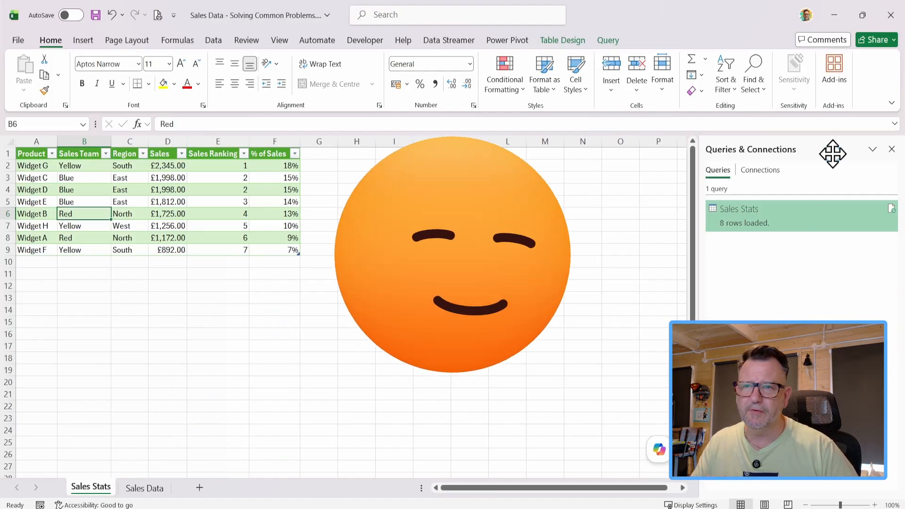
Step: Rename the Sales Team column header in the source table on the Sales Data sheet as Team
{"action": "left_click", "coordinate": [160, 488]}
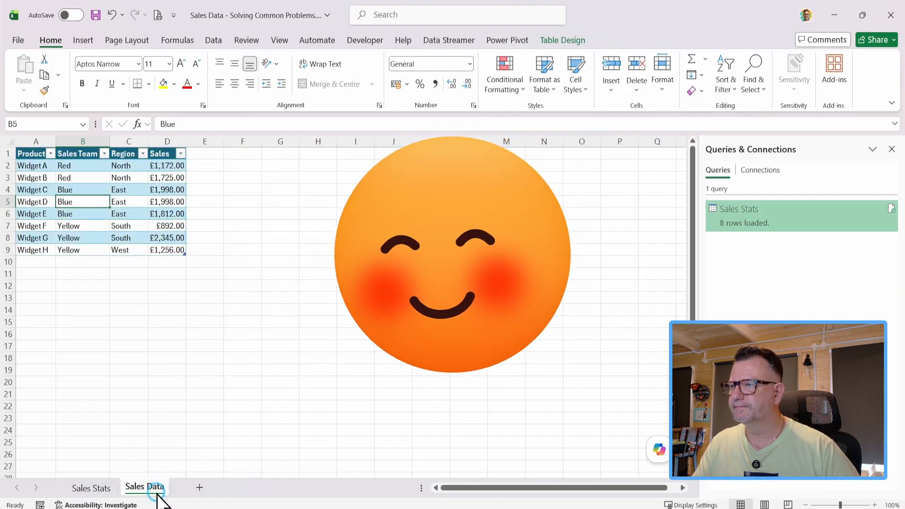
{"action": "left_click", "coordinate": [75, 153]}
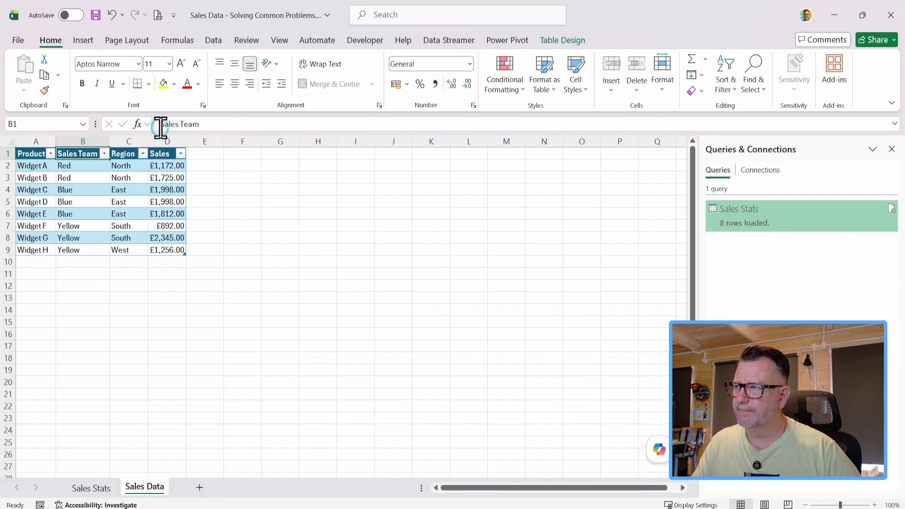
{"action": "left_click", "coordinate": [180, 124]}
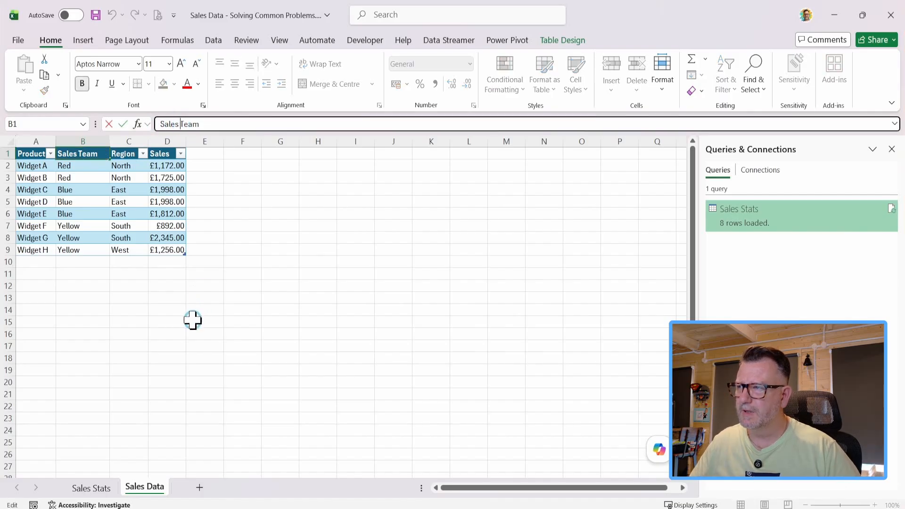
{"action": "key", "text": "BackSpace"}
{"action": "key", "text": "BackSpace"}
{"action": "key", "text": "BackSpace"}
{"action": "key", "text": "BackSpace"}
{"action": "key", "text": "BackSpace"}
{"action": "key", "text": "BackSpace"}
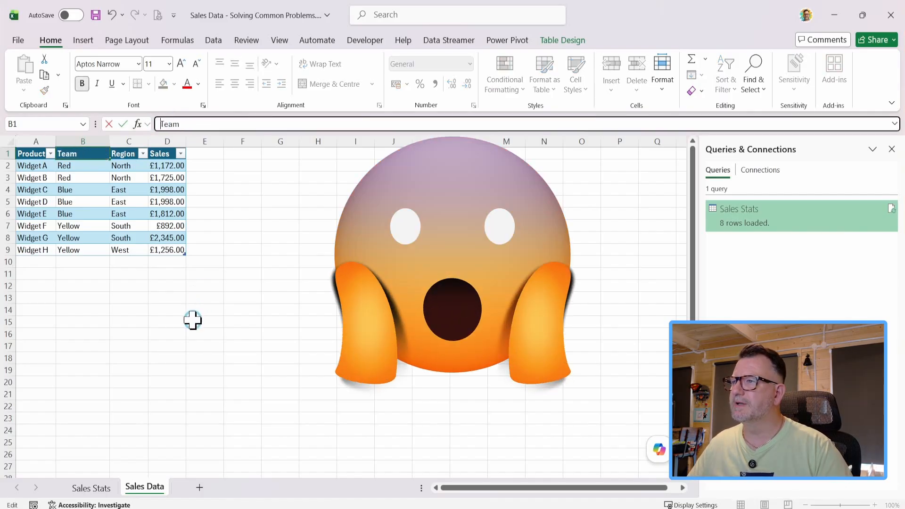
{"action": "key", "text": "Tab"}
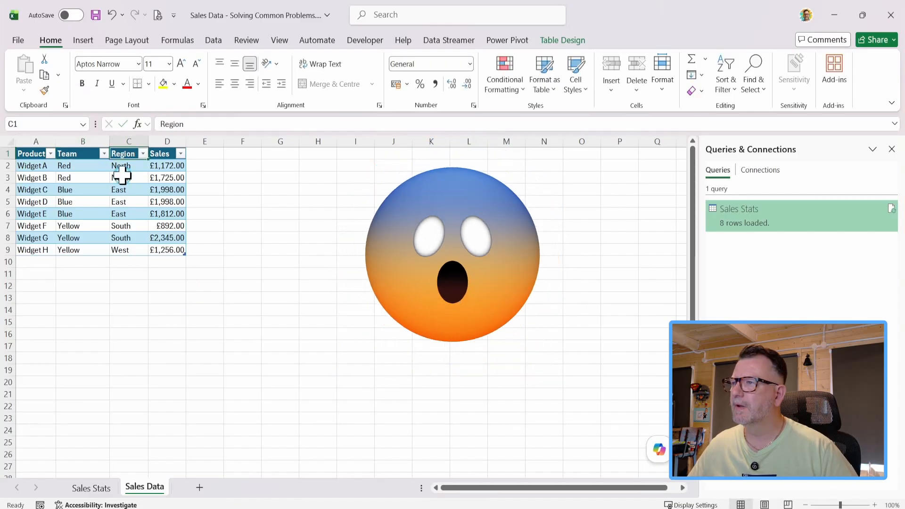
Step: Rename the Region column header in the Sales Data source table as Regions
{"action": "left_click", "coordinate": [183, 124]}
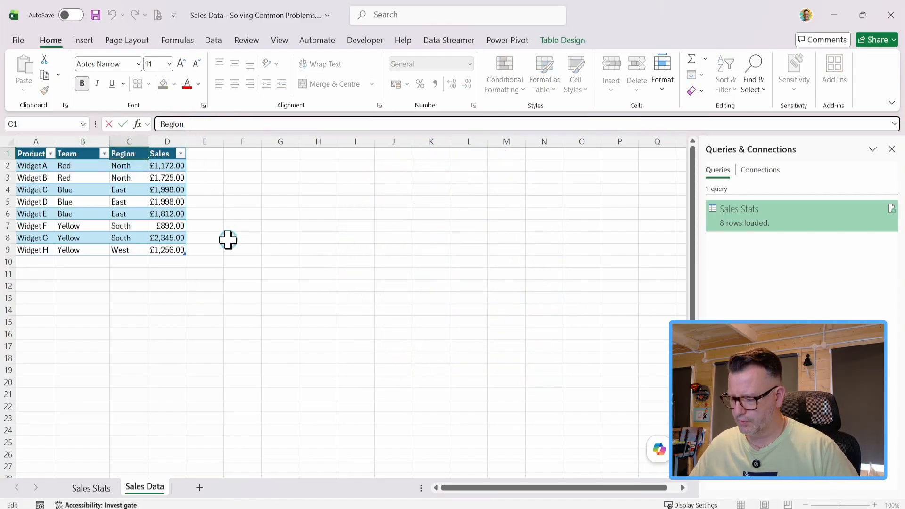
{"action": "type", "text": "s"}
{"action": "key", "text": "Tab"}
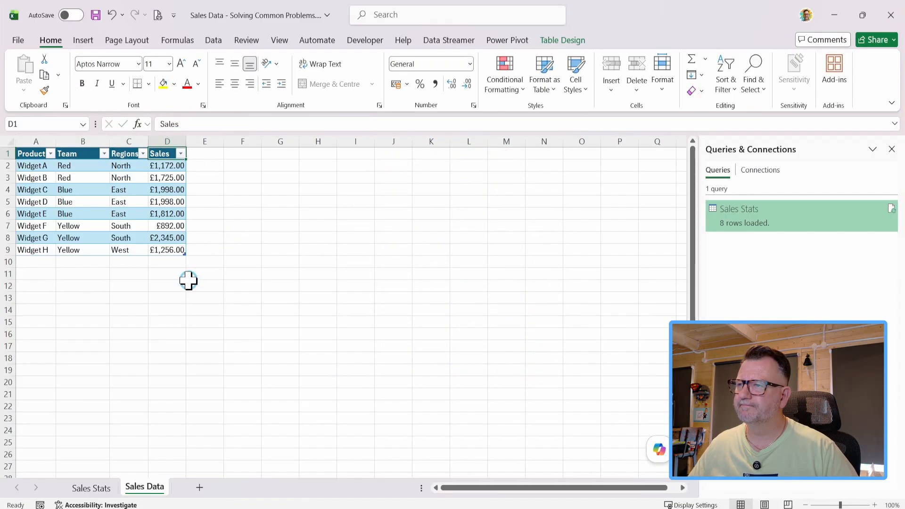
{"action": "left_click", "coordinate": [214, 189]}
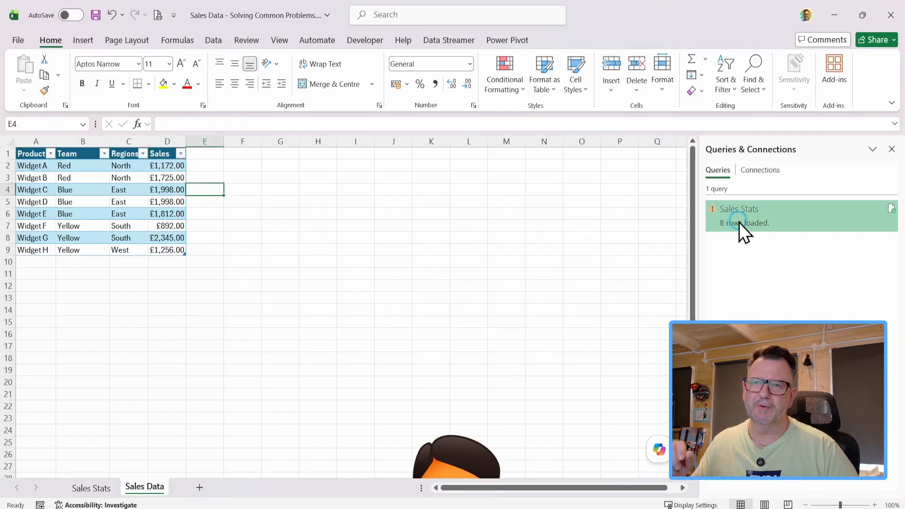
Step: Open the Sales Stats query in the Power Query Editor and select its Changed Type step
{"action": "mouse_move", "coordinate": [739, 222]}
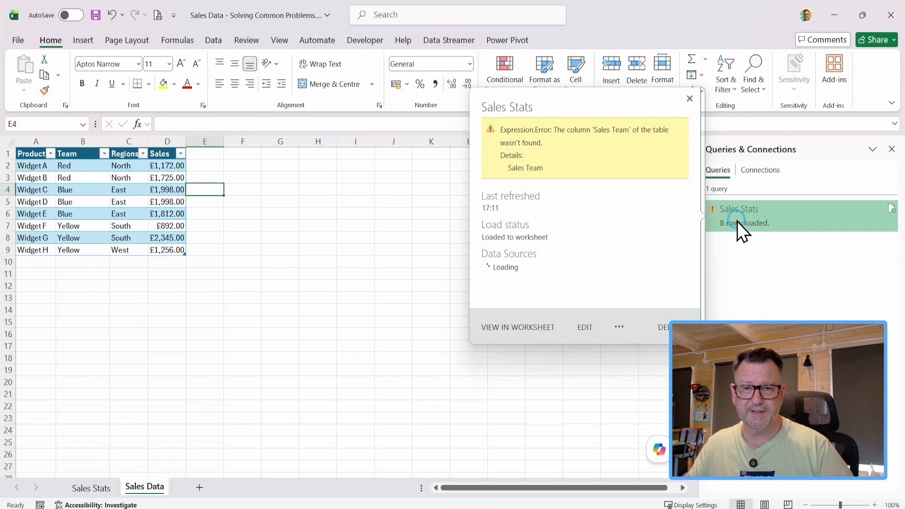
{"action": "double_click", "coordinate": [738, 222]}
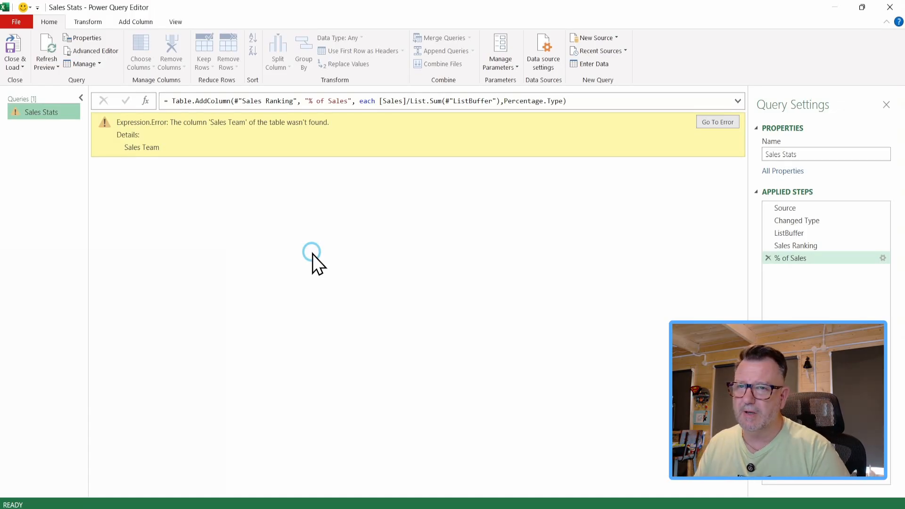
{"action": "left_click", "coordinate": [805, 225]}
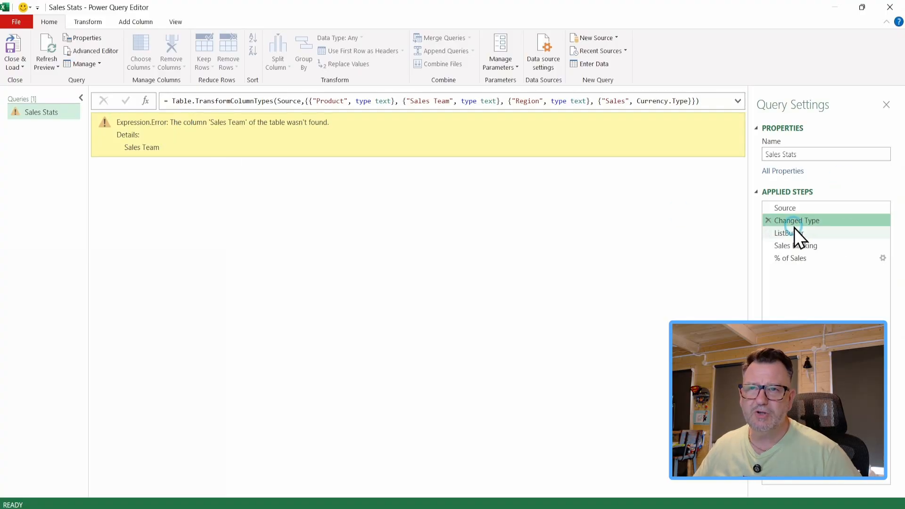
Step: Add [MissingField=MissingField.Ignore] as the last argument of the Changed Type step's Table.TransformColumnTypes formula
{"action": "left_click", "coordinate": [698, 101]}
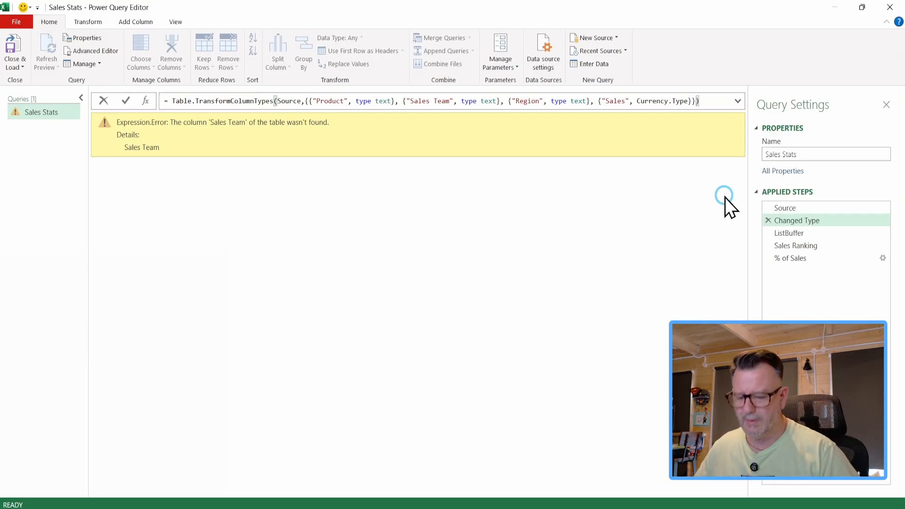
{"action": "type", "text": ","}
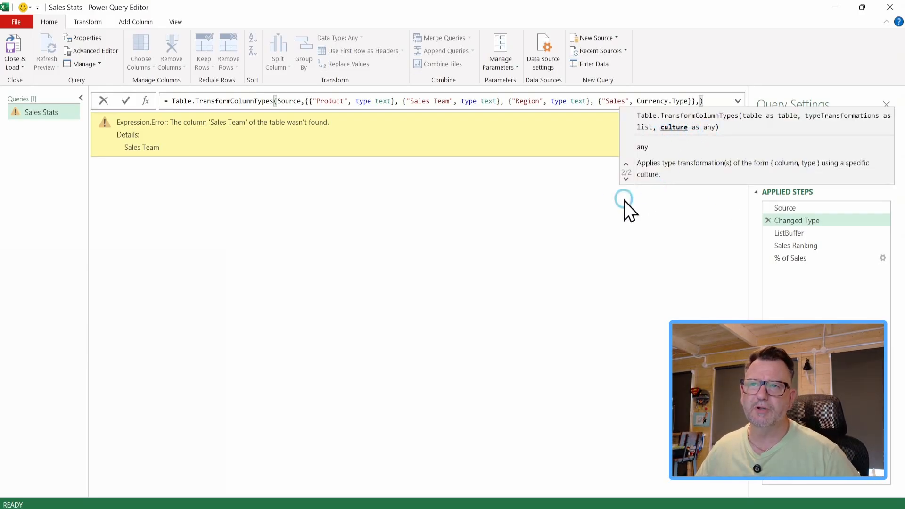
{"action": "type", "text": "["}
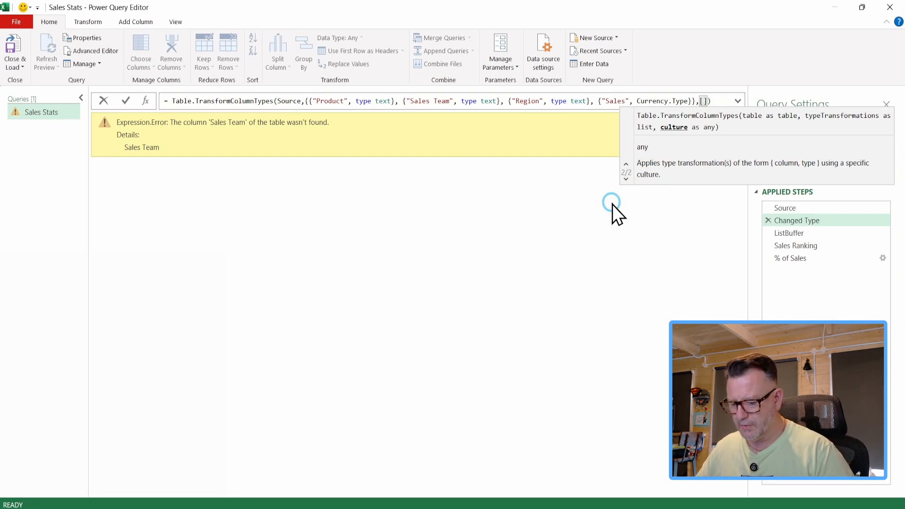
{"action": "type", "text": "Missing"}
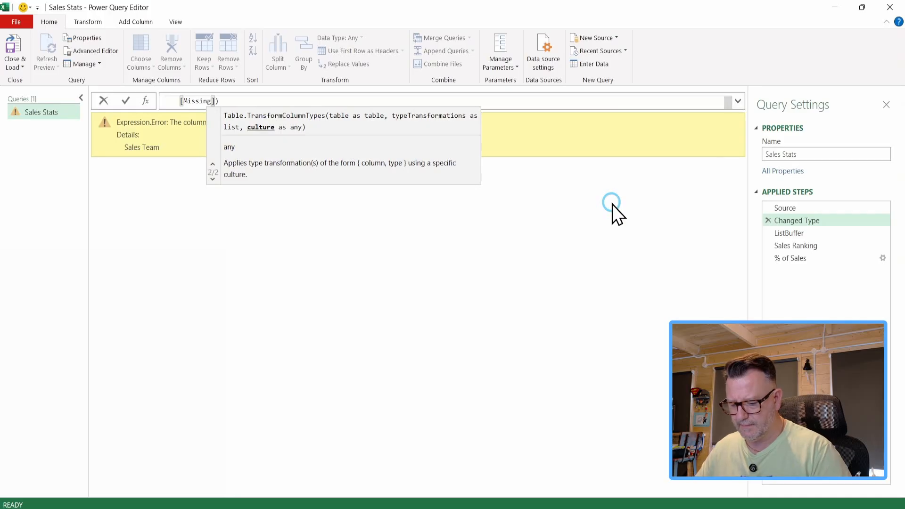
{"action": "type", "text": "Field"}
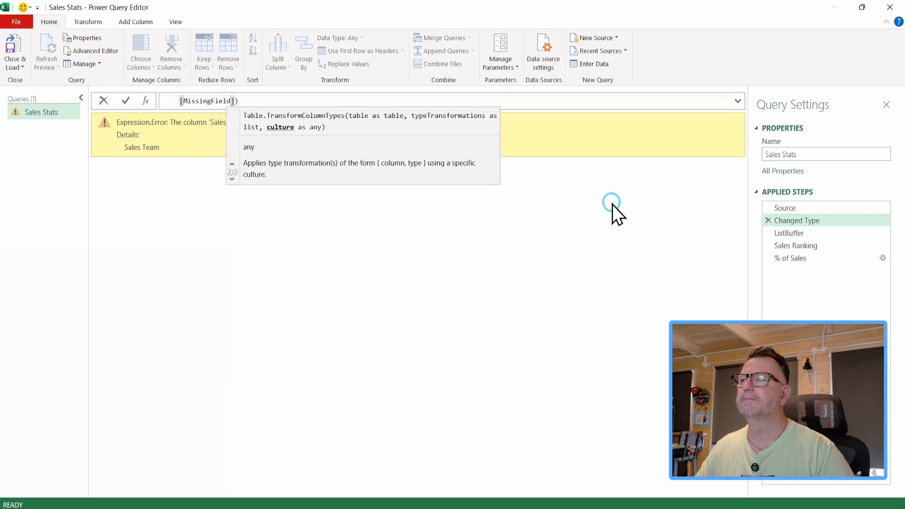
{"action": "type", "text": "=missin"}
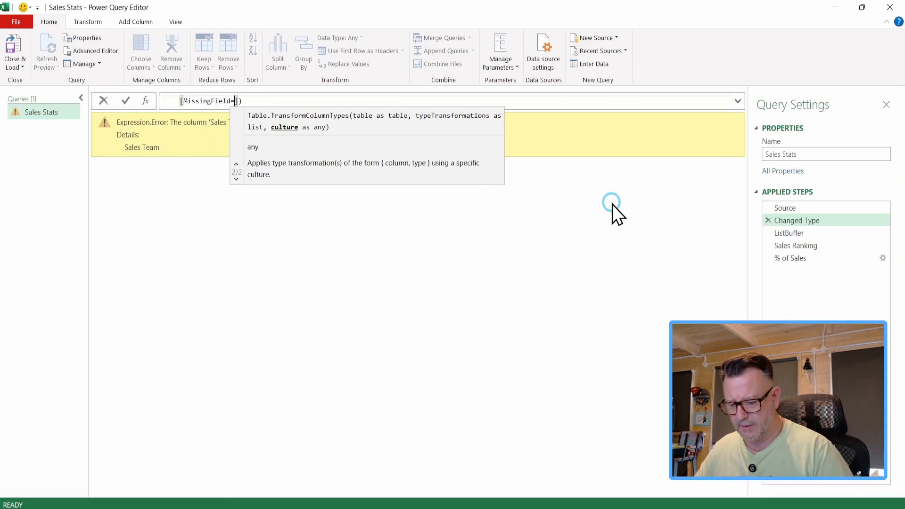
{"action": "type", "text": "gfield."}
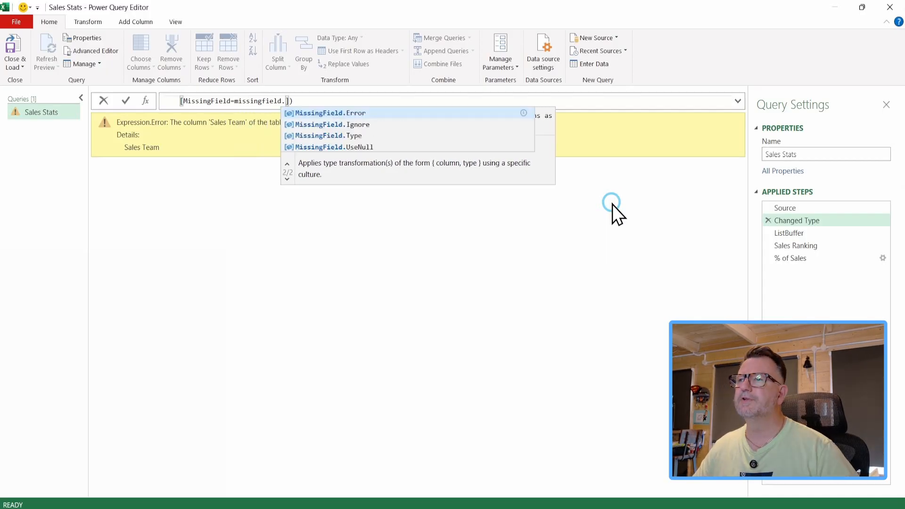
{"action": "left_click", "coordinate": [356, 125]}
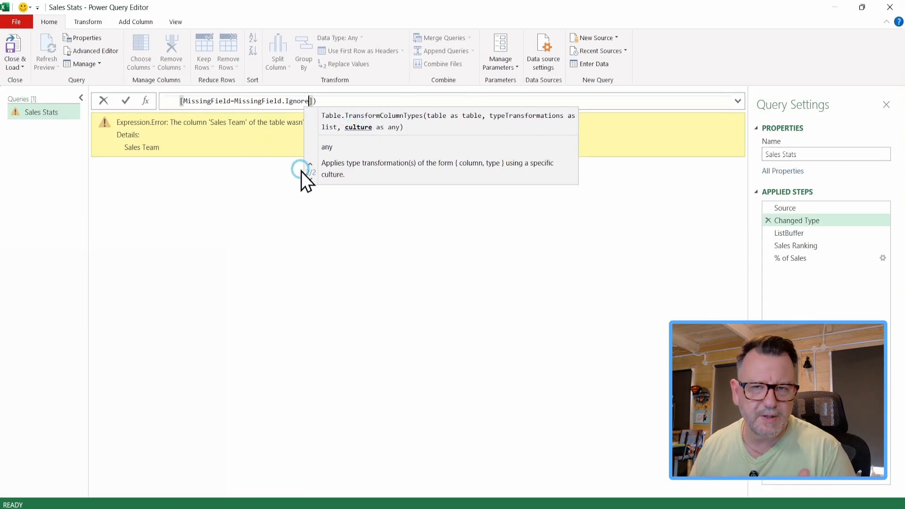
{"action": "left_click", "coordinate": [126, 101]}
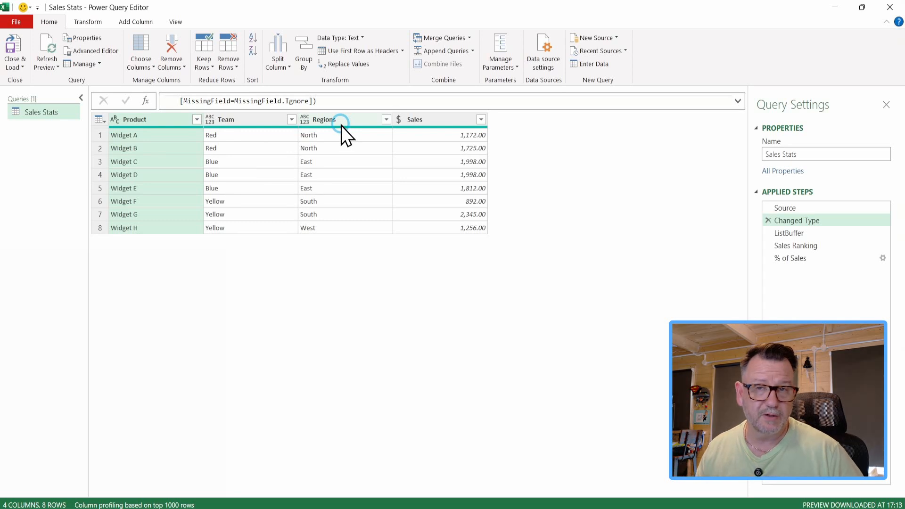
Step: Preview the final % of Sales step, then close the editor and load the query result into Excel
{"action": "left_click", "coordinate": [793, 258]}
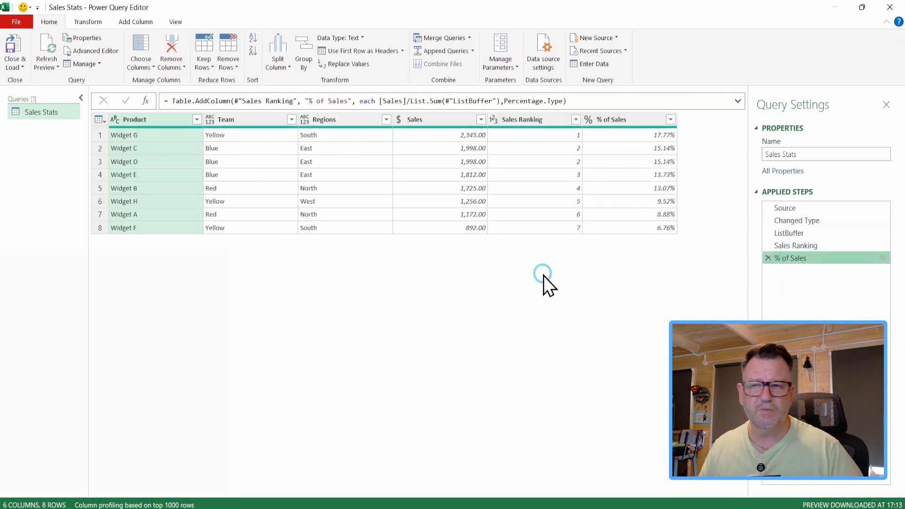
{"action": "left_click", "coordinate": [14, 48]}
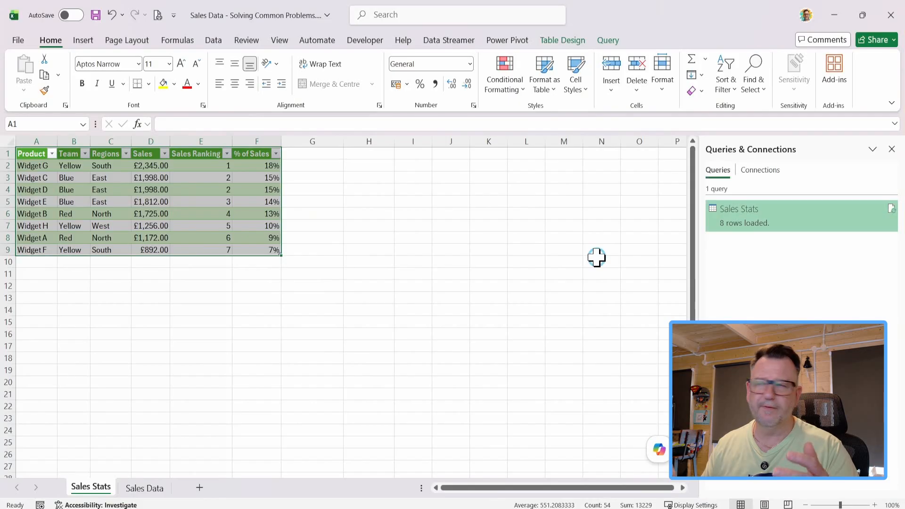
Step: Rename the Team and Regions headers of the loaded Sales Stats table as Sales Team and Region
{"action": "left_click", "coordinate": [66, 153]}
{"action": "left_click", "coordinate": [160, 123]}
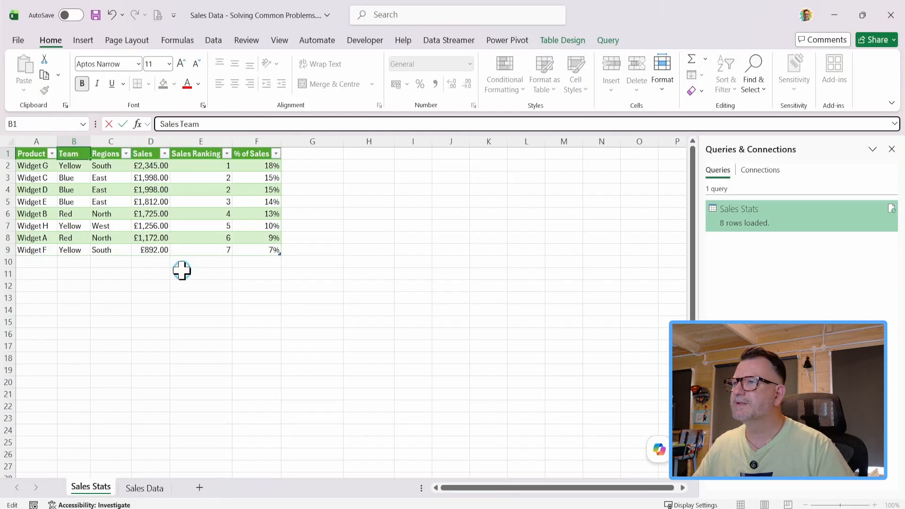
{"action": "type", "text": "Sales"}
{"action": "key", "text": "Tab"}
{"action": "left_click", "coordinate": [198, 127]}
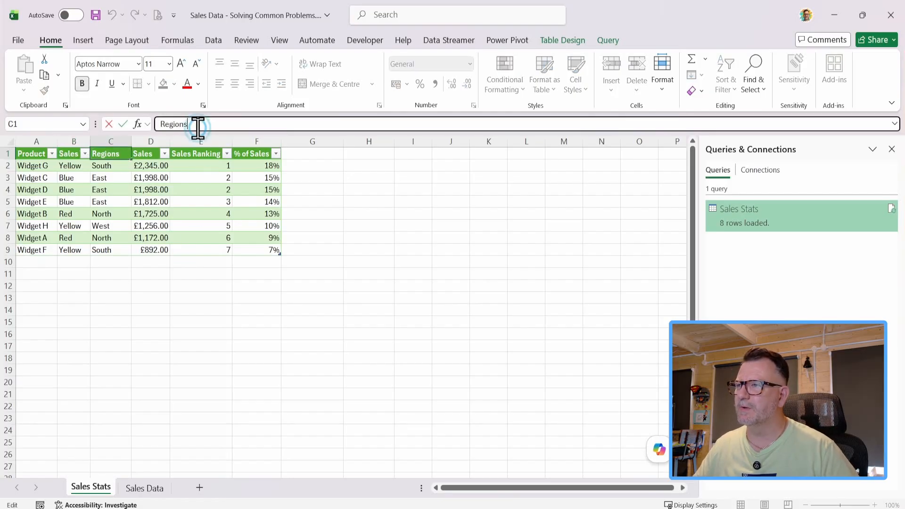
{"action": "key", "text": "BackSpace"}
{"action": "key", "text": "Return"}
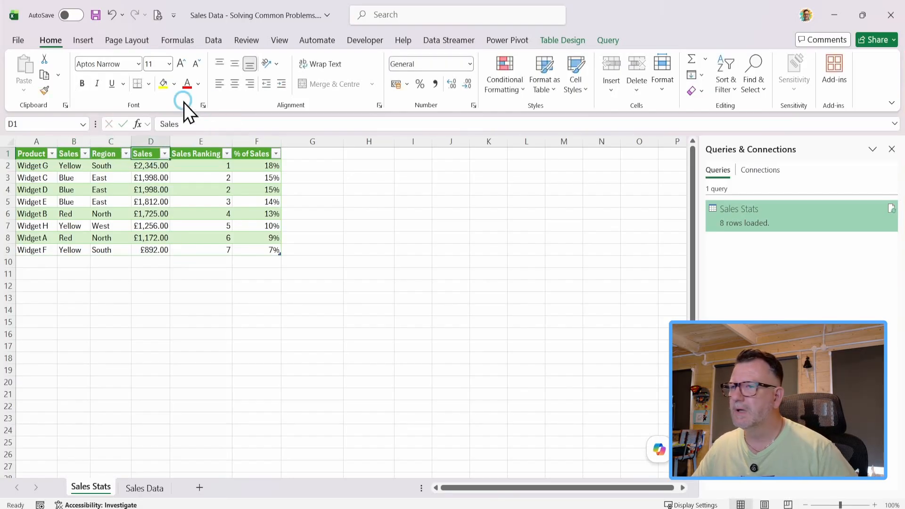
{"action": "left_click", "coordinate": [338, 177]}
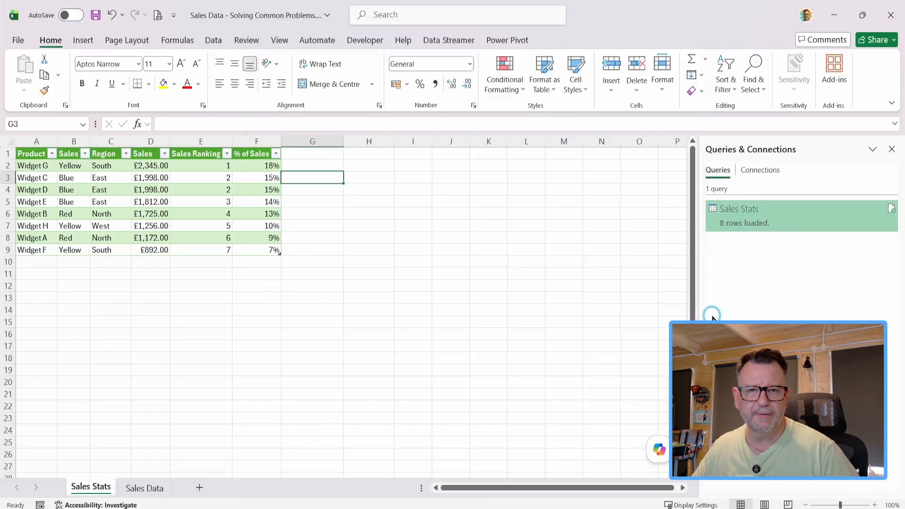
Step: Reopen the Sales Stats query, review its applied steps from Changed Type through % of Sales, and load it back into Excel
{"action": "double_click", "coordinate": [743, 225]}
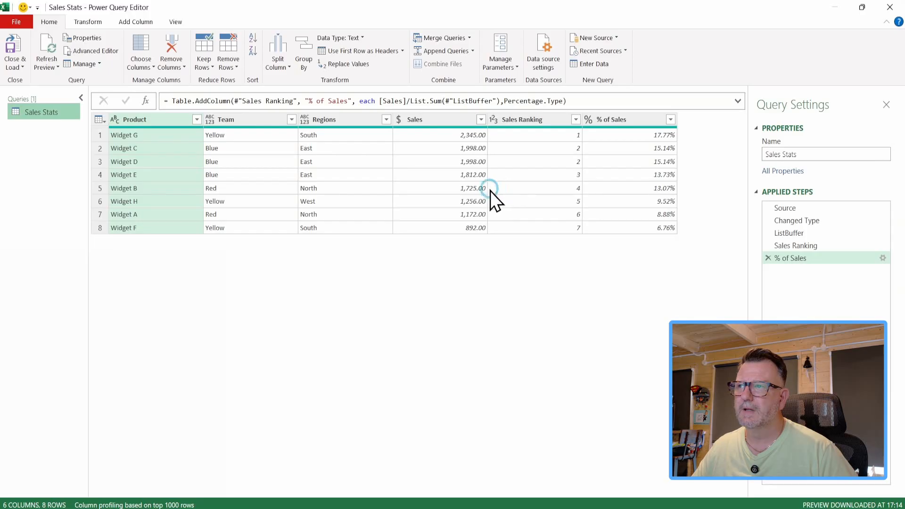
{"action": "left_click", "coordinate": [782, 245]}
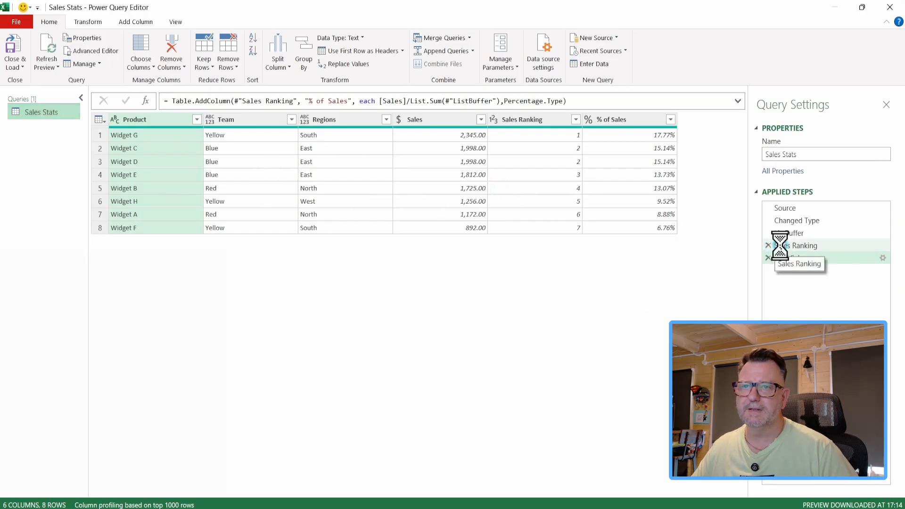
{"action": "left_click", "coordinate": [794, 221]}
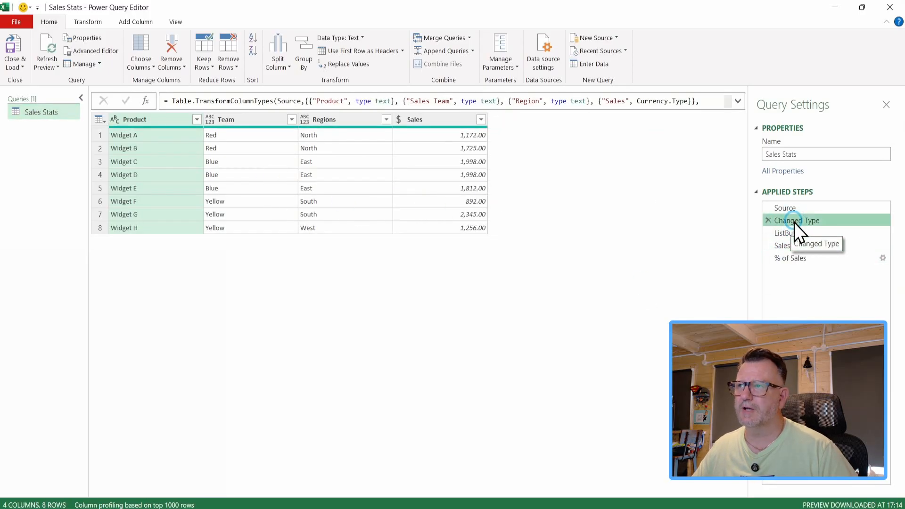
{"action": "left_click", "coordinate": [790, 233]}
{"action": "left_click", "coordinate": [792, 246]}
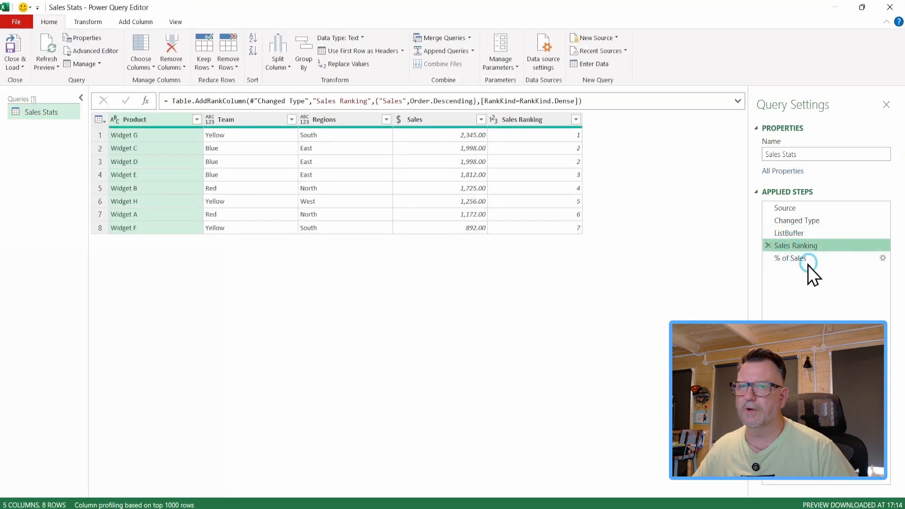
{"action": "left_click", "coordinate": [799, 259]}
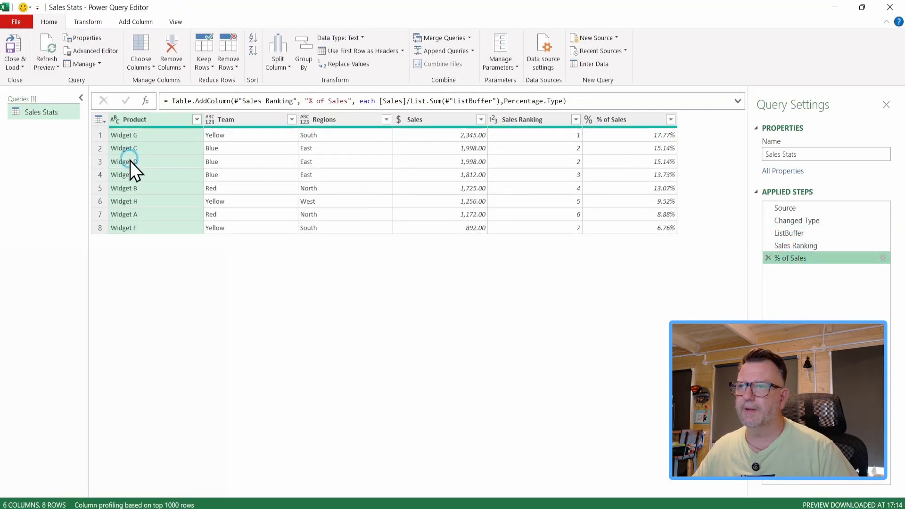
{"action": "left_click", "coordinate": [12, 47]}
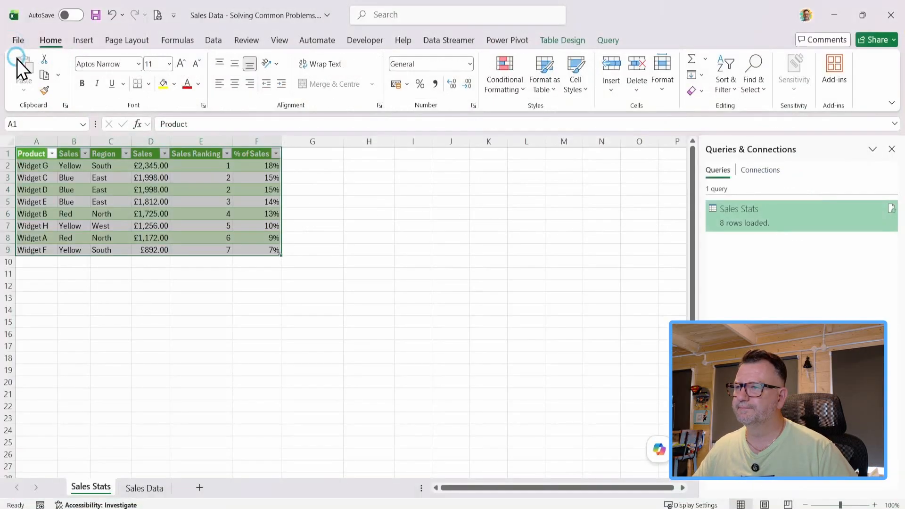